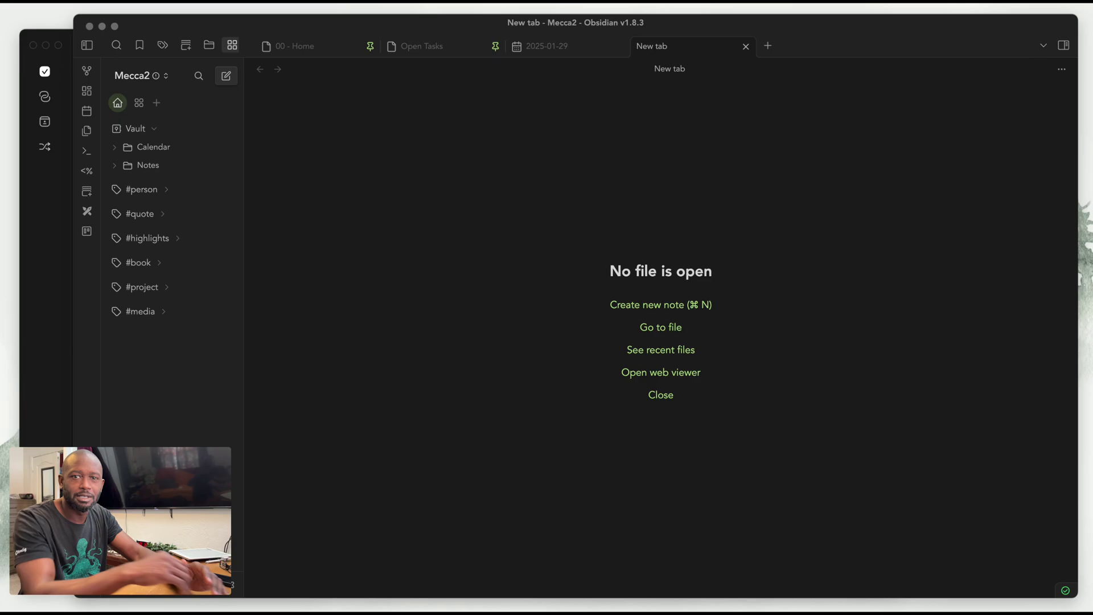
Review the Tasks community plugin's task format and global filter in the Obsidian settings, leaving them as they are
left_click(648, 96)
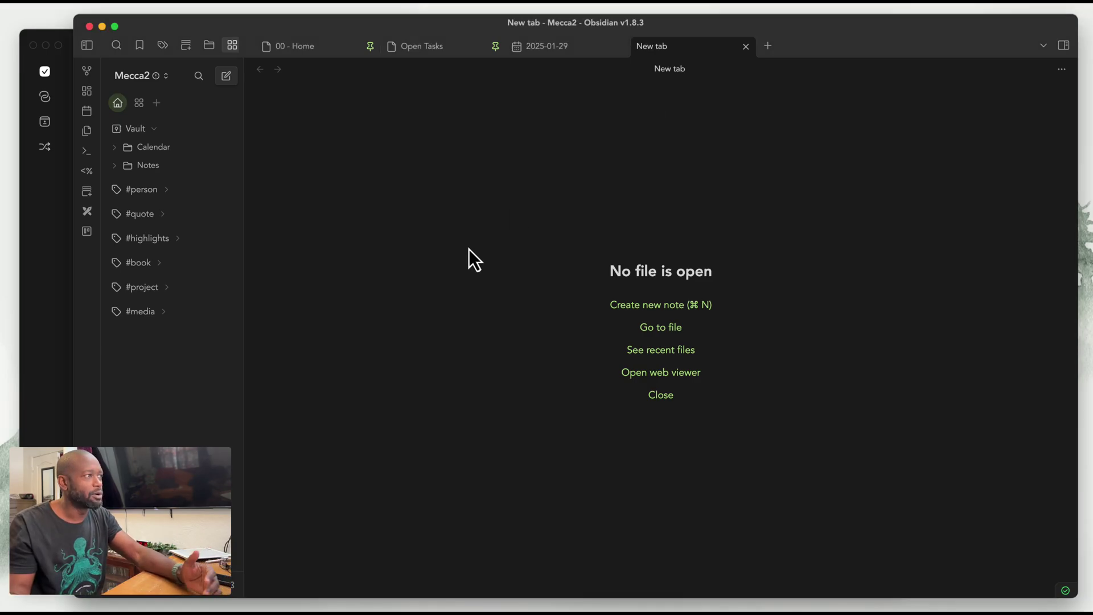
left_click(233, 586)
scroll(315, 443, "down", 5)
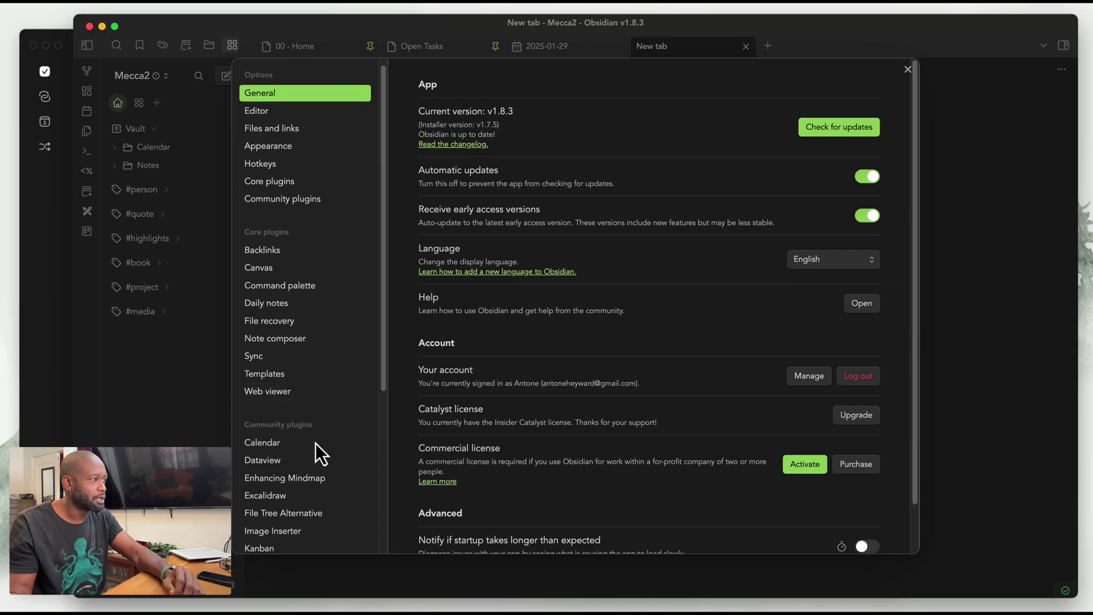
left_click(267, 450)
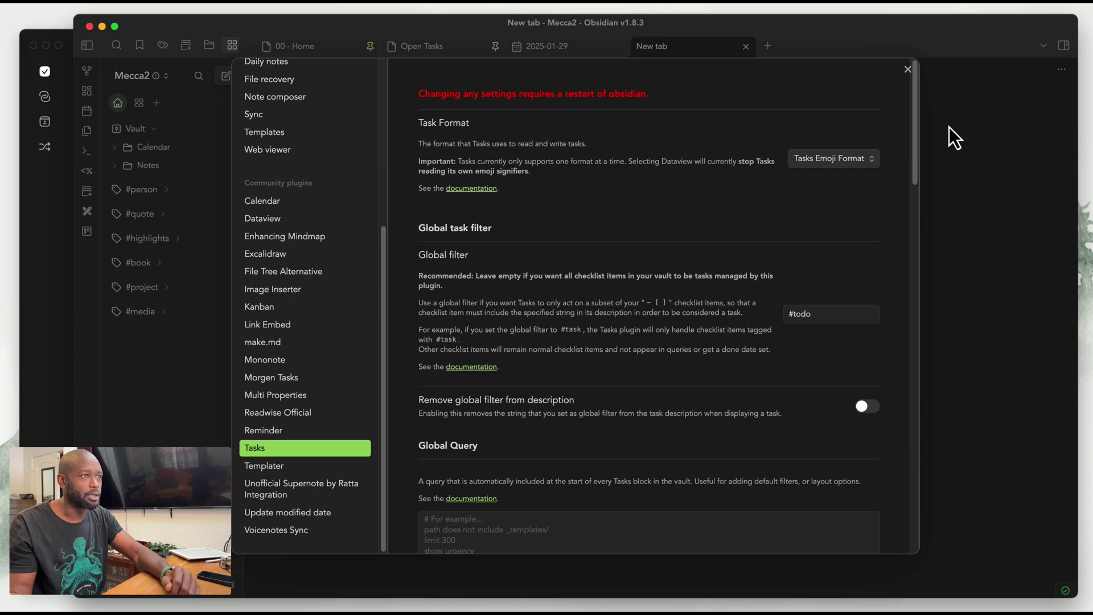
left_click(830, 318)
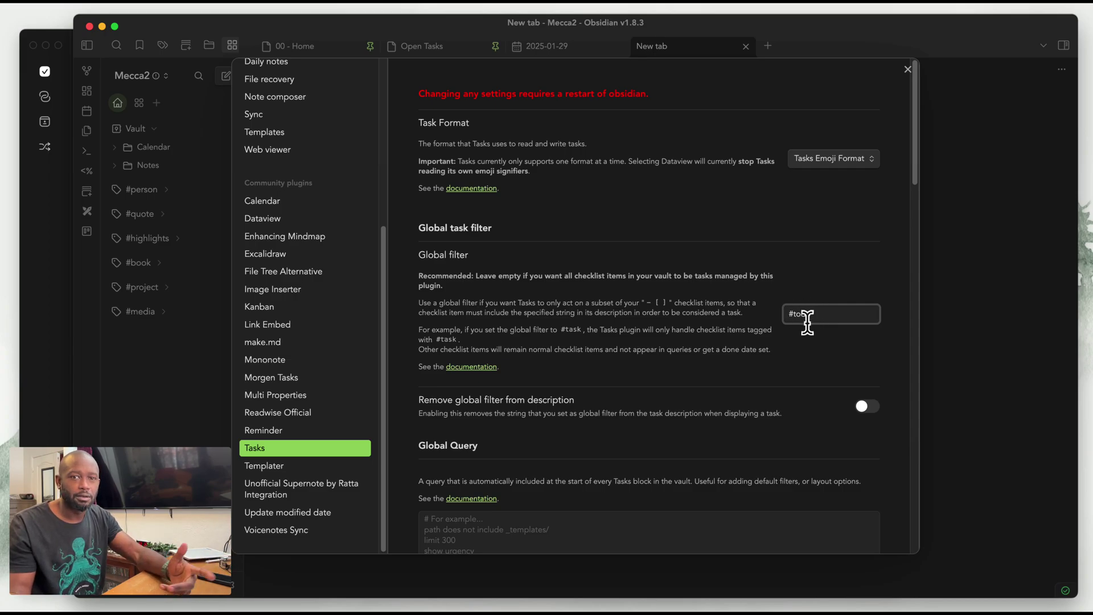
left_click(908, 70)
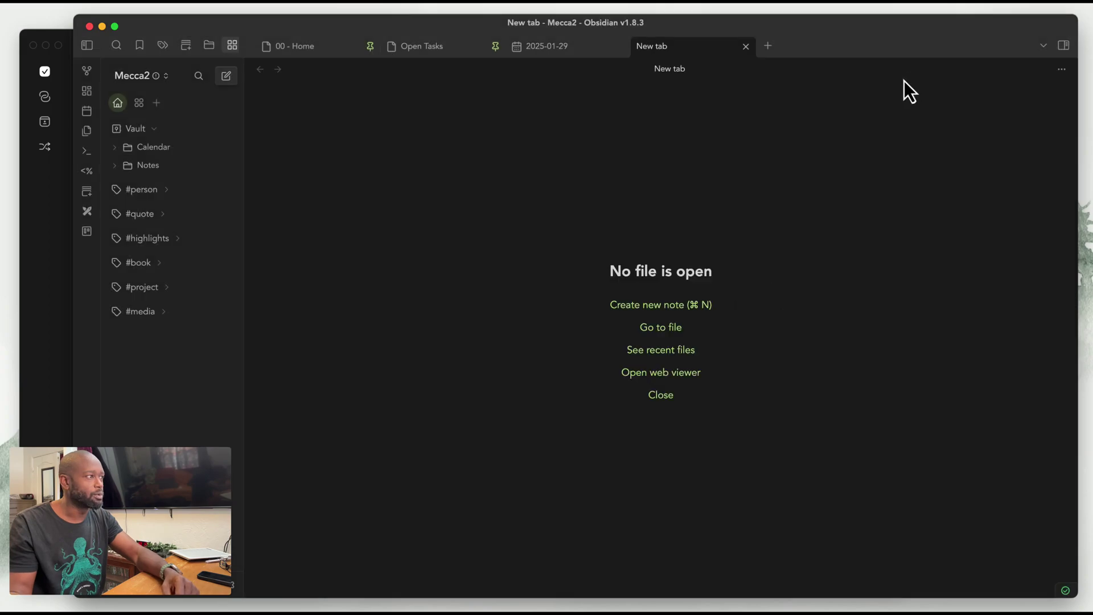
Switch to Morgen and open the Obsidian local integration in its preferences
left_click(66, 376)
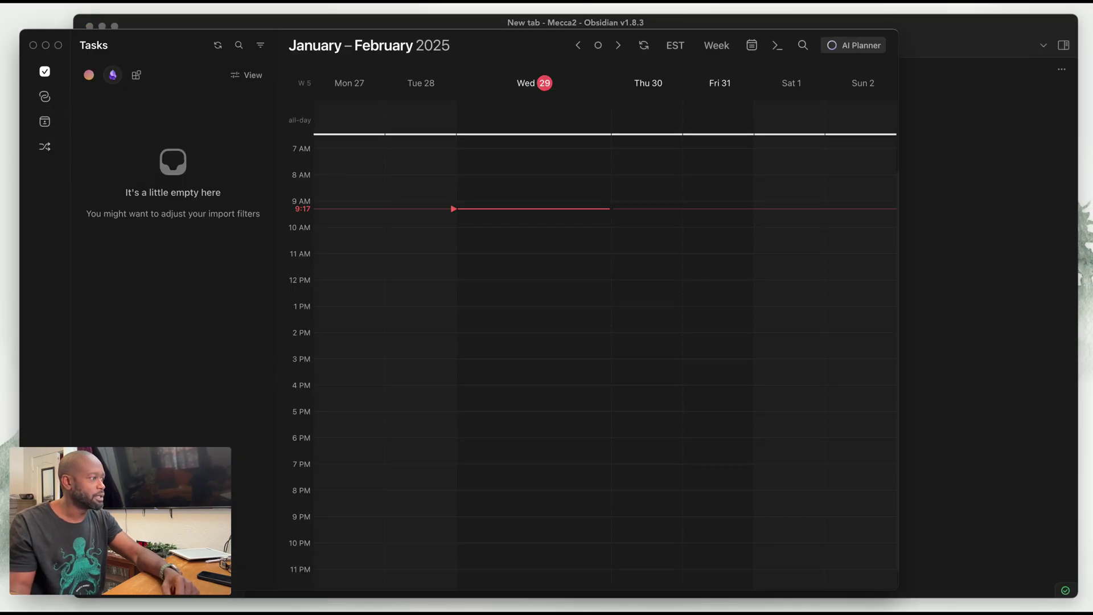
left_click(45, 575)
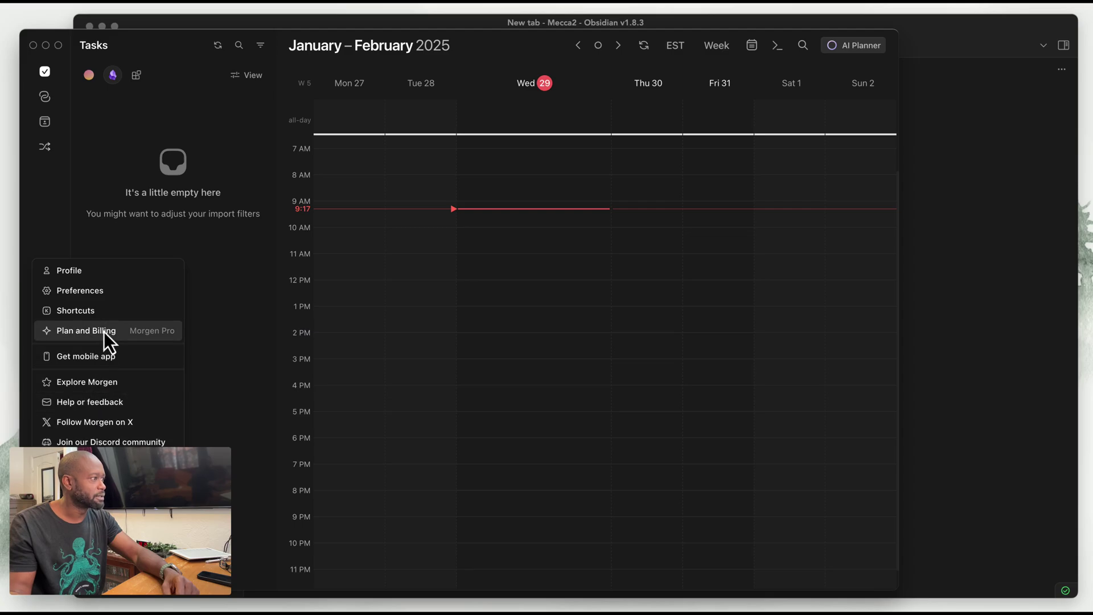
left_click(107, 293)
left_click(249, 348)
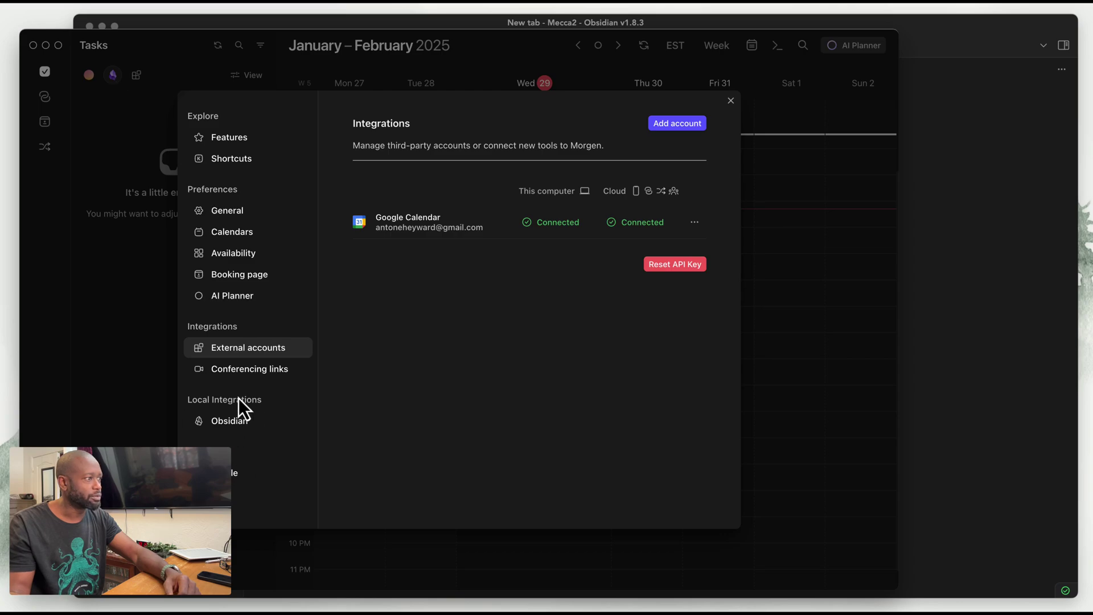
left_click(230, 427)
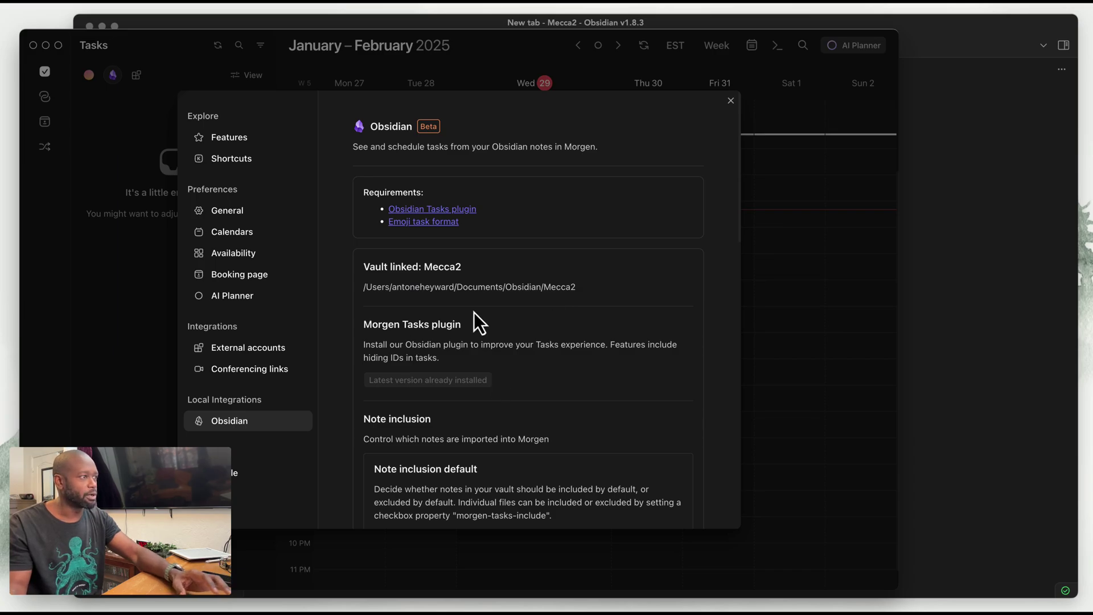
Review the choices for the note inclusion default of the Obsidian integration, keeping "Include notes by default"
scroll(491, 377, "down", 5)
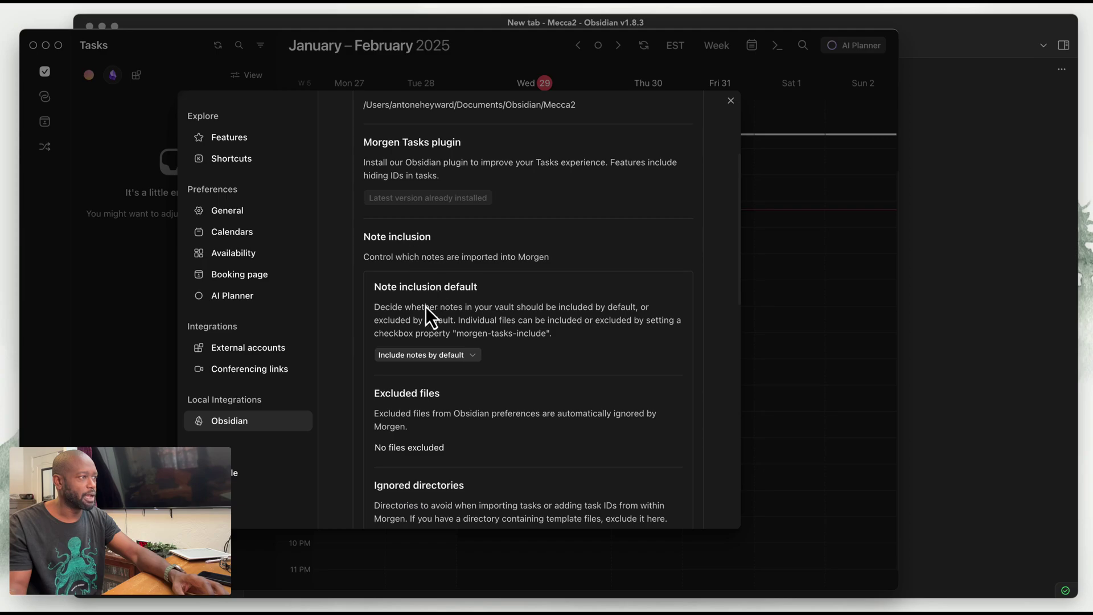
scroll(537, 357, "down", 1)
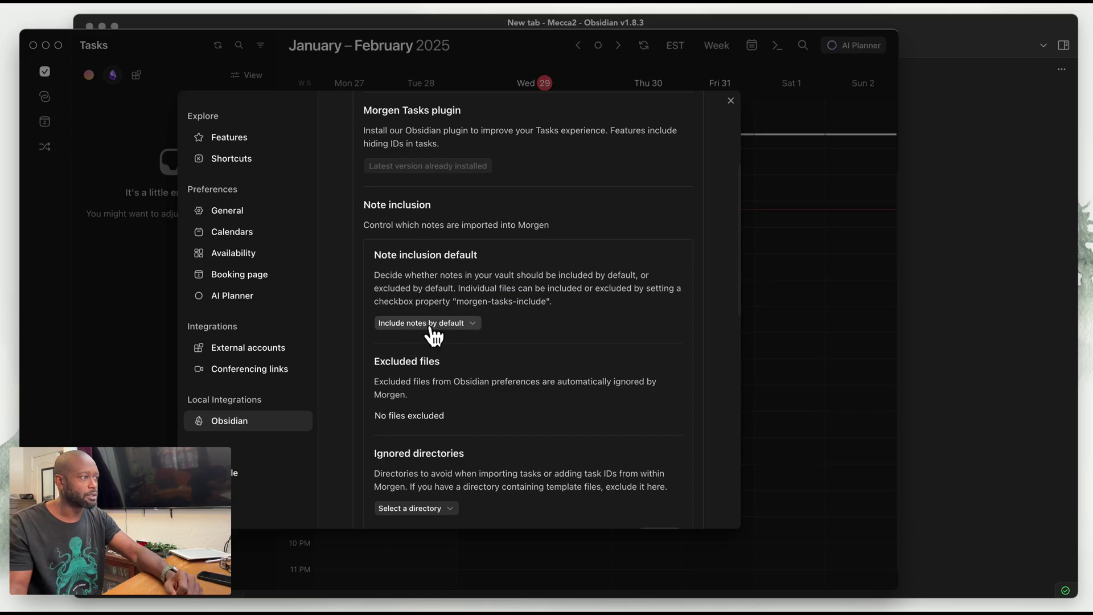
left_click(471, 325)
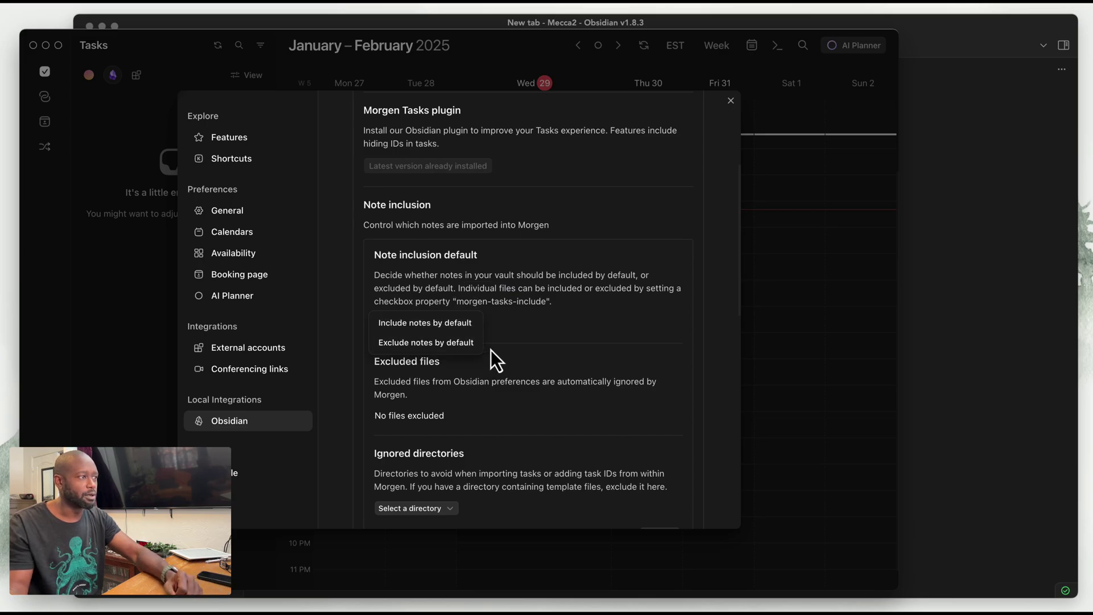
left_click(562, 321)
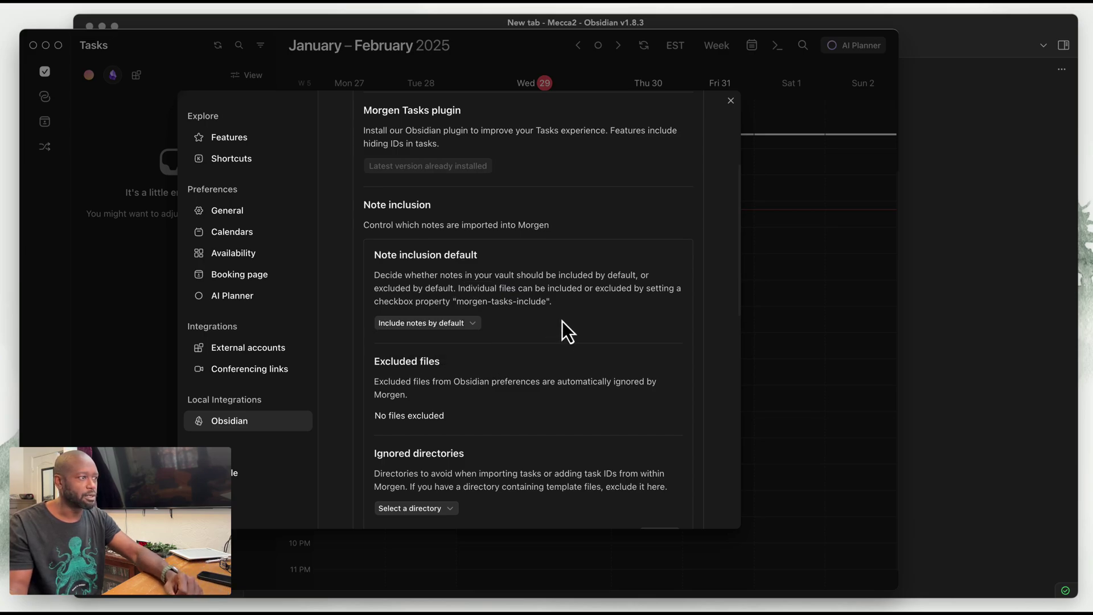
Review the ignored directories and the options for excluding old notes, keeping "Import tasks from all notes"
scroll(562, 365, "down", 1)
scroll(561, 378, "down", 4)
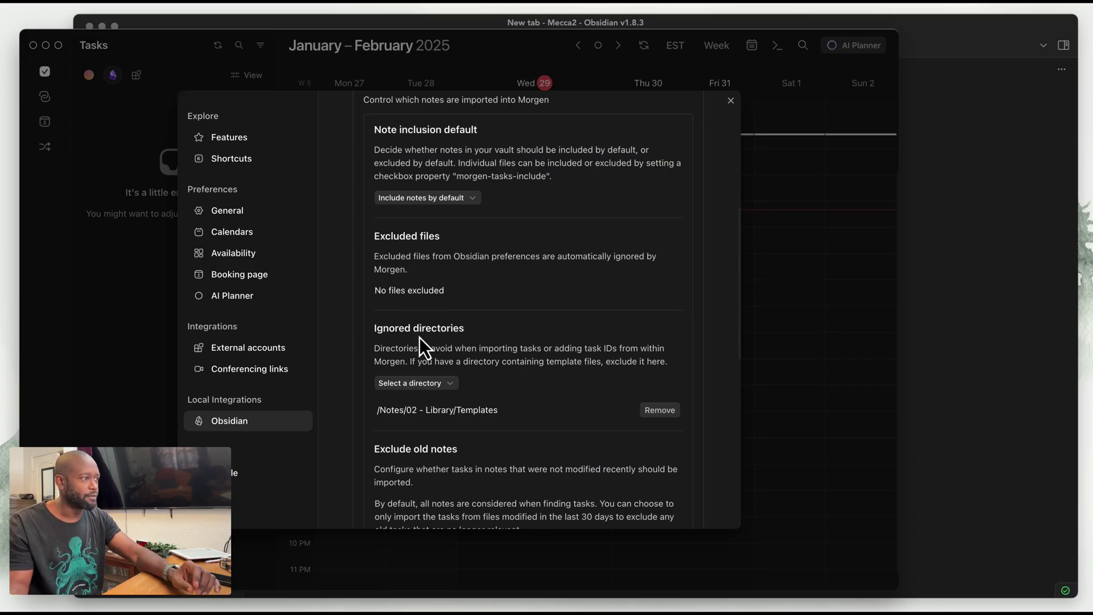
scroll(419, 336, "down", 2)
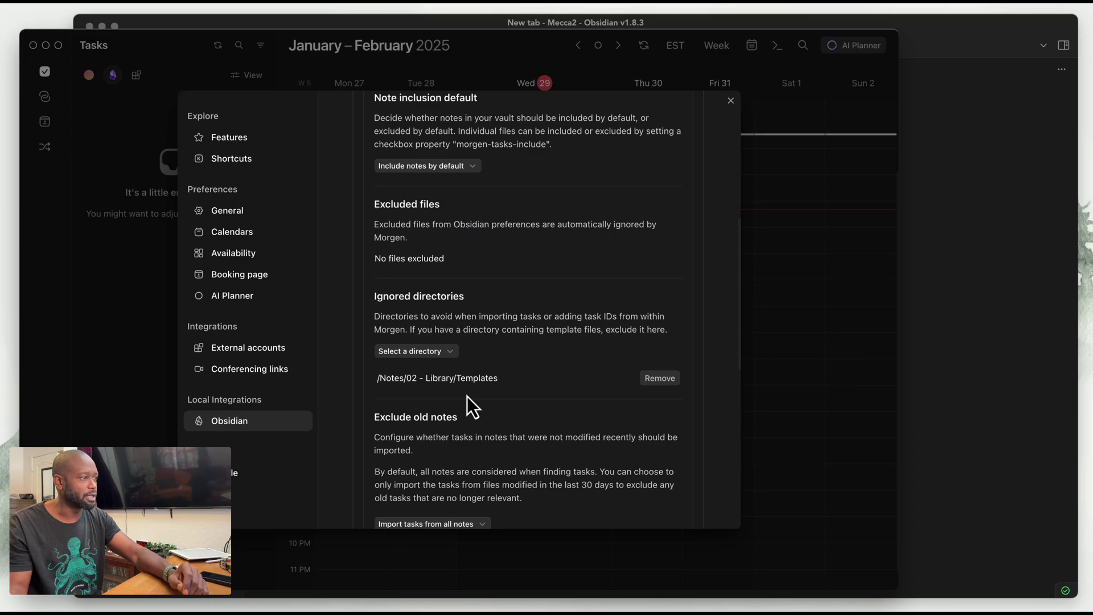
scroll(466, 396, "down", 4)
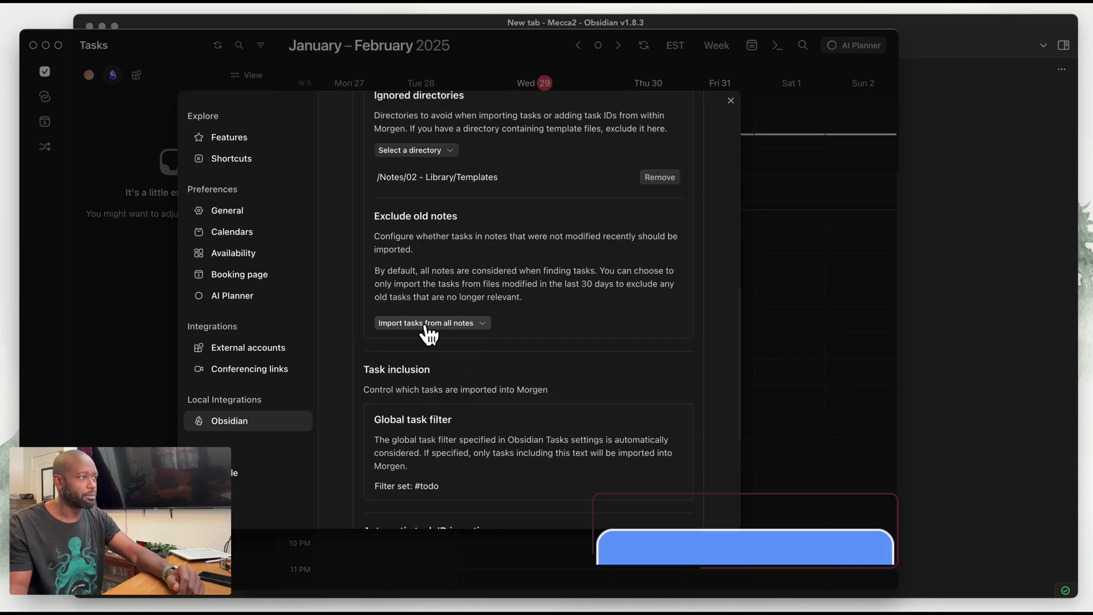
left_click(483, 323)
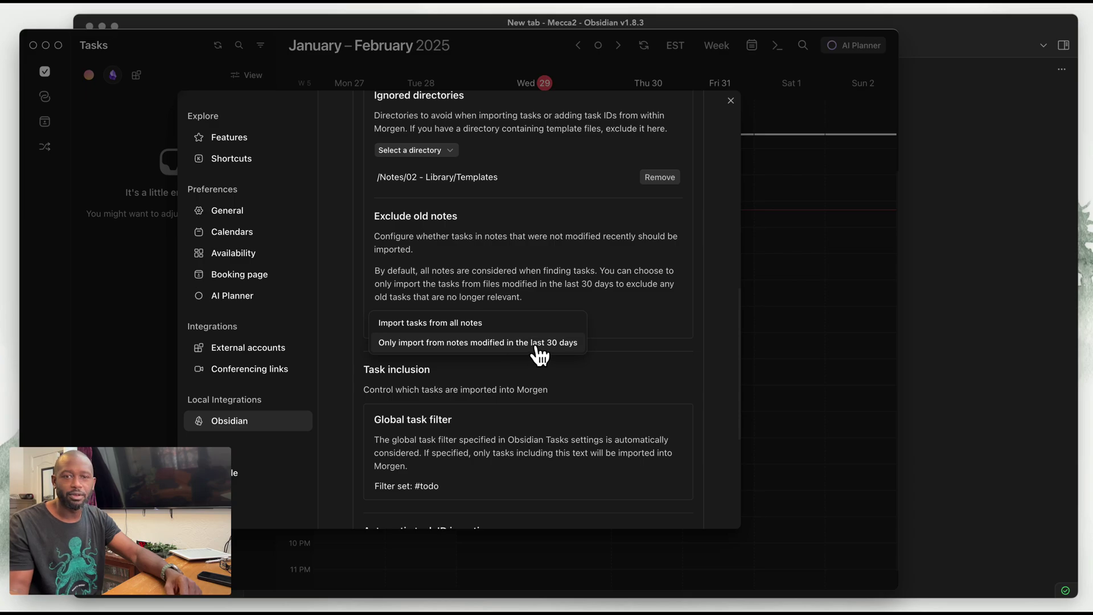
left_click(496, 289)
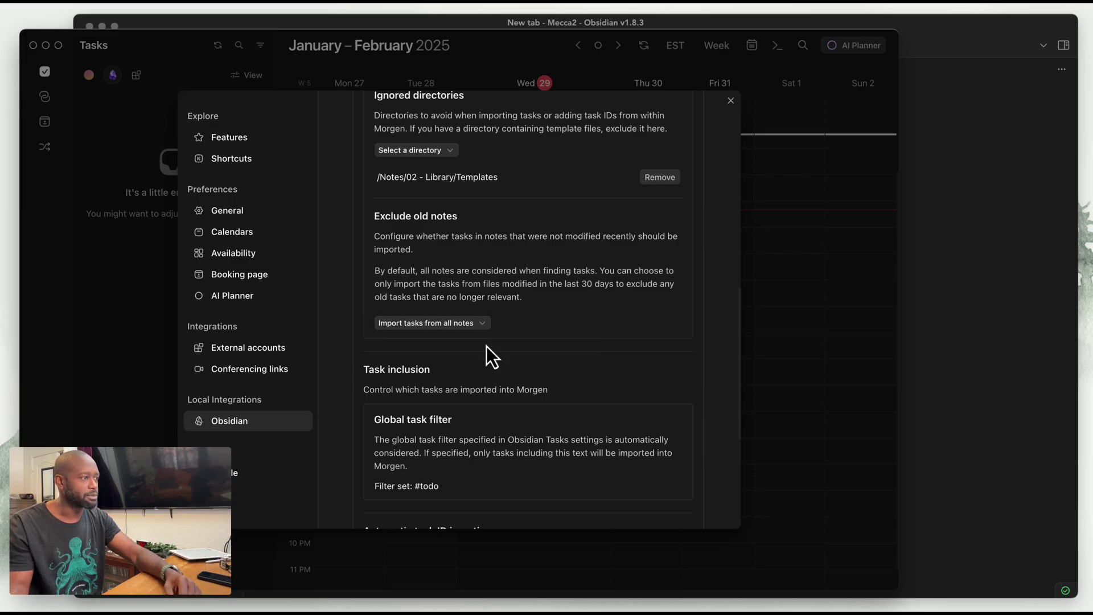
Review the global task filter and the automatic task ID insertion options, keep "Add IDs to imported tasks", and close the preferences
scroll(505, 429, "down", 2)
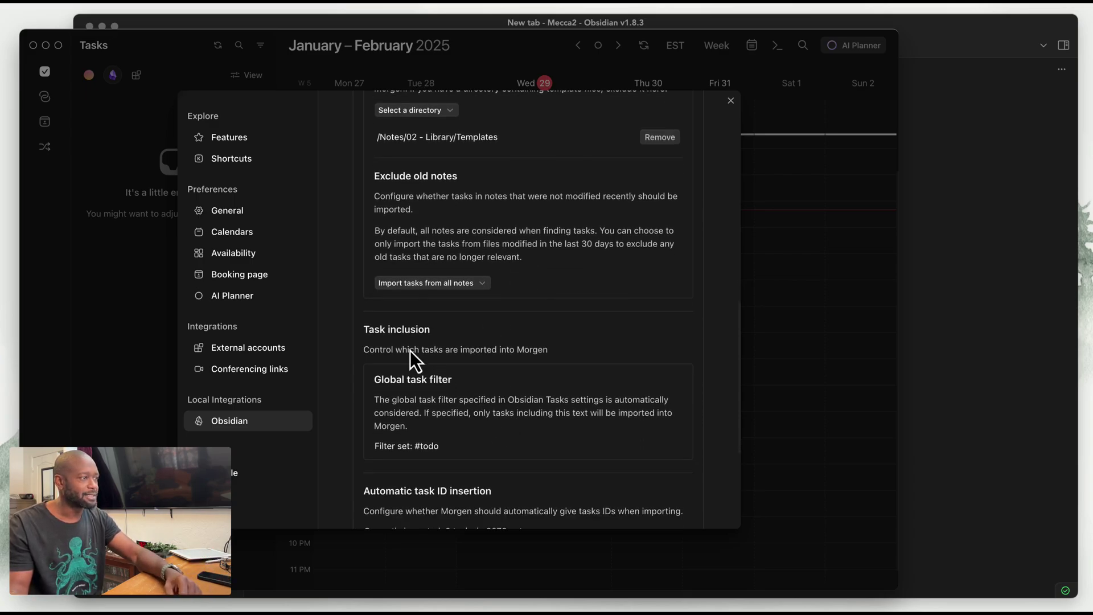
scroll(428, 376, "down", 3)
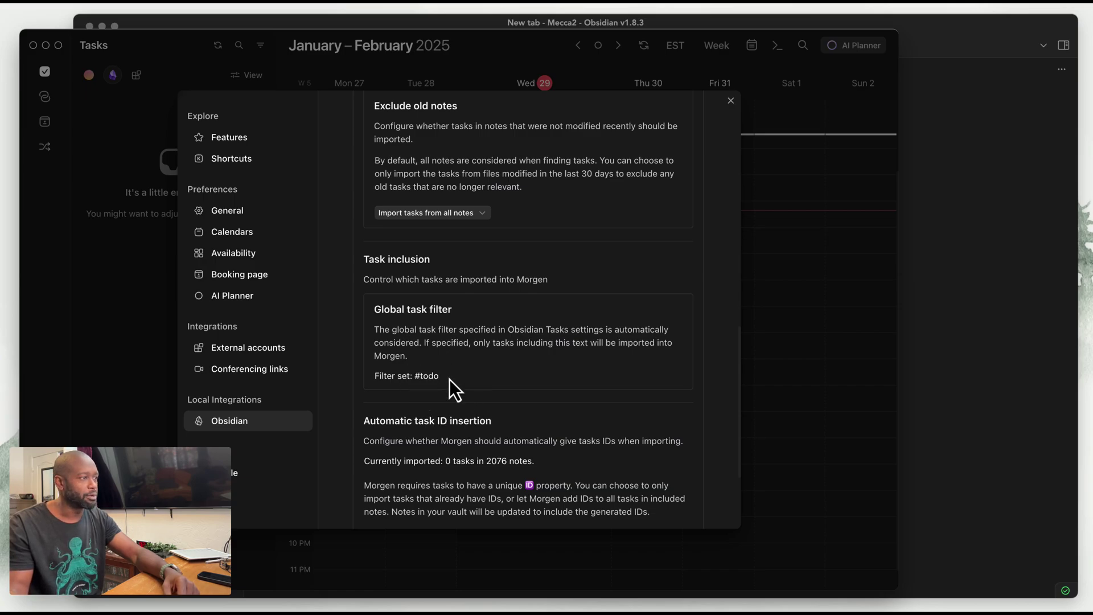
scroll(422, 414, "down", 1)
scroll(422, 414, "down", 5)
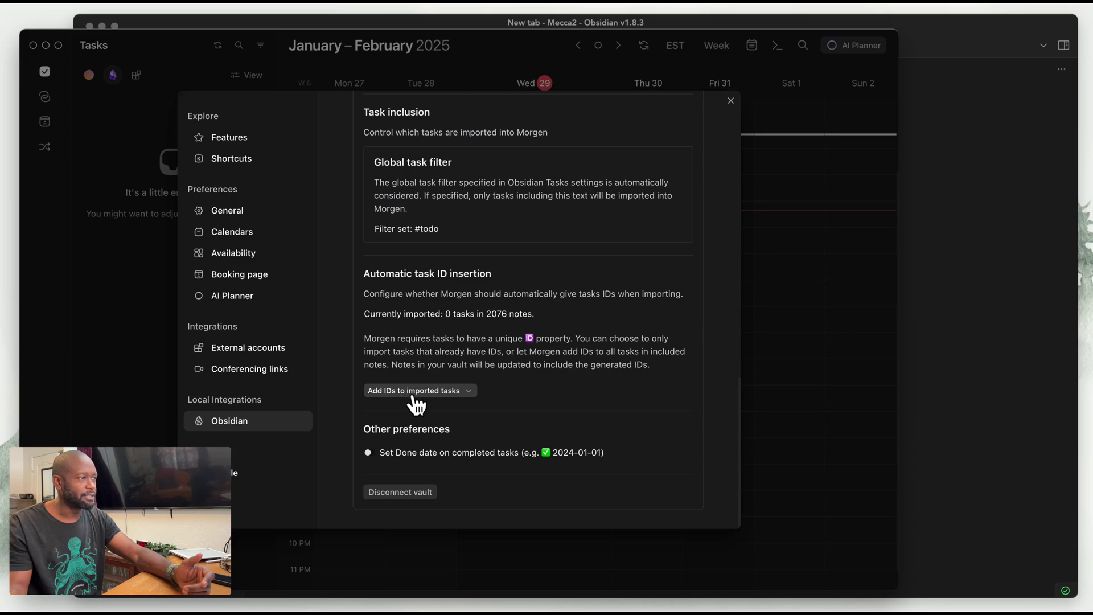
left_click(472, 392)
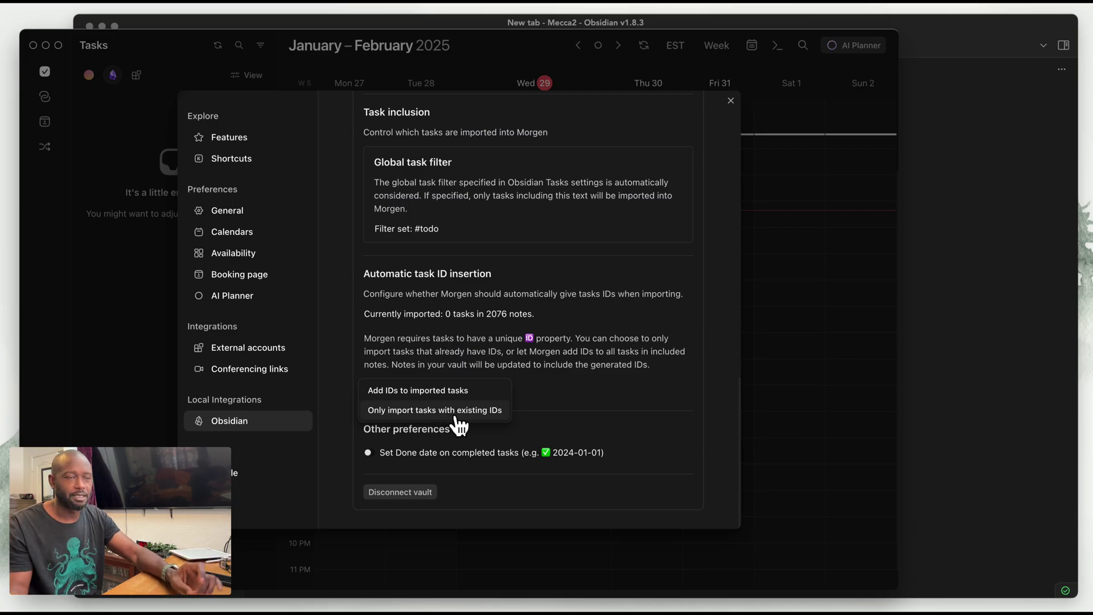
left_click(450, 390)
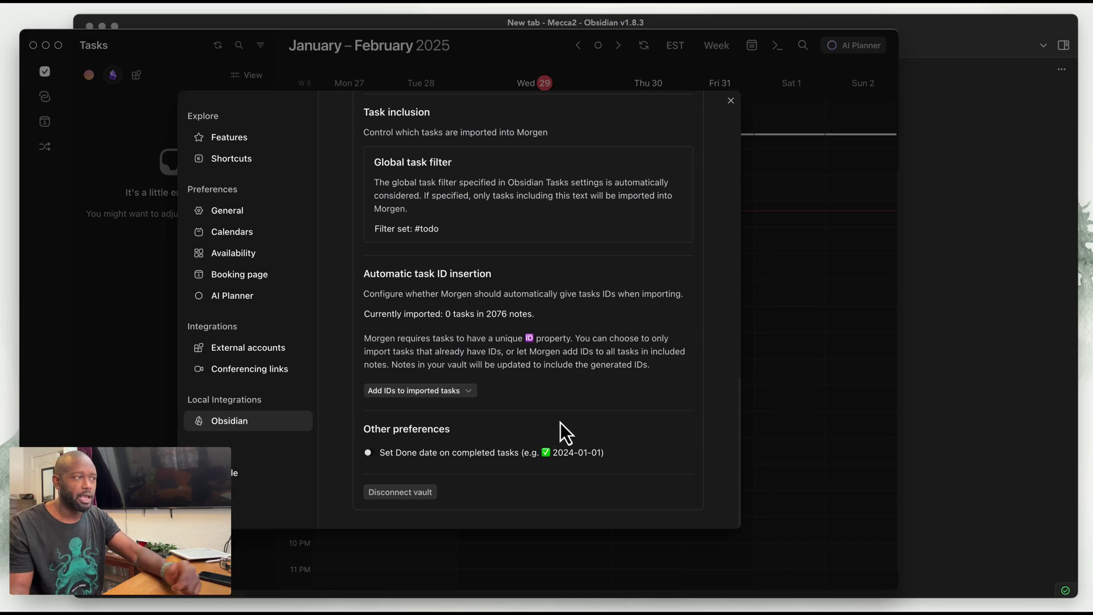
left_click(731, 101)
Switch to Obsidian, search the community plugins for "morge", and open the options of the Morgen Tasks plugin
left_click(1017, 230)
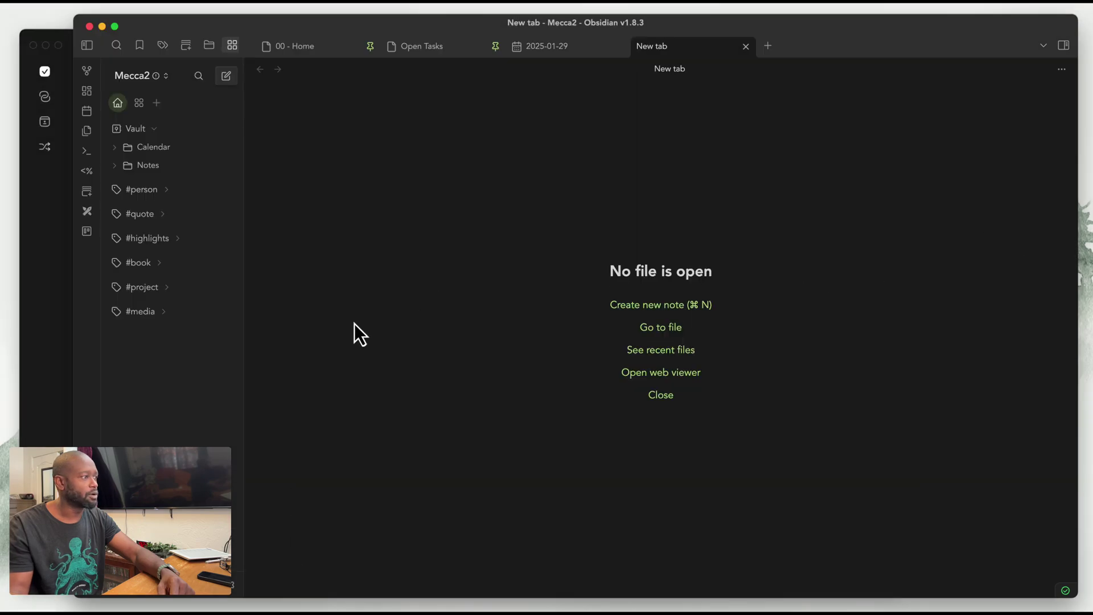
left_click(233, 586)
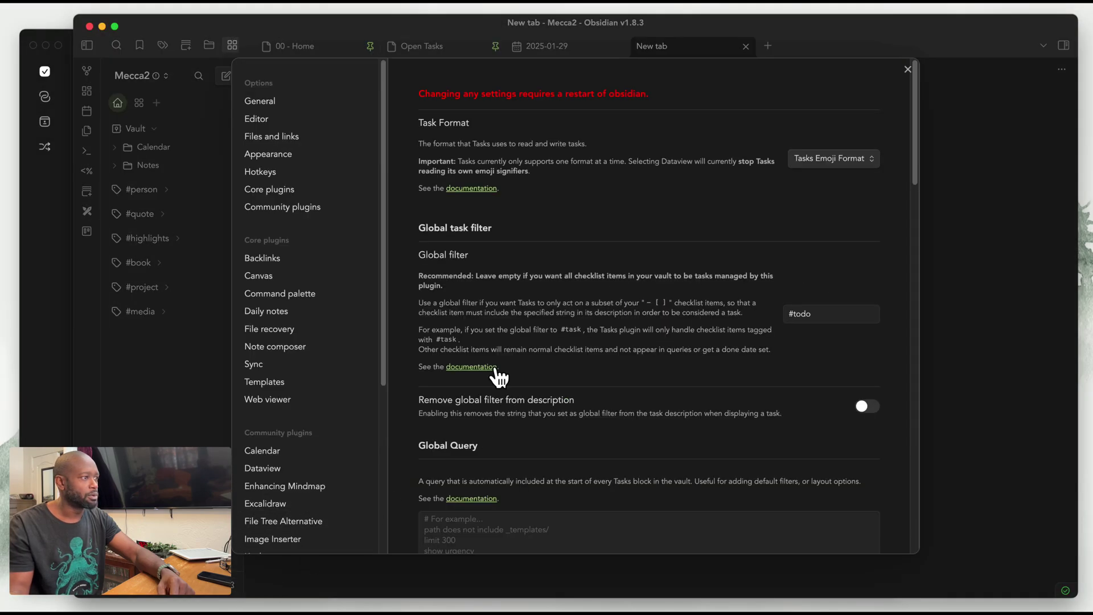
left_click(295, 208)
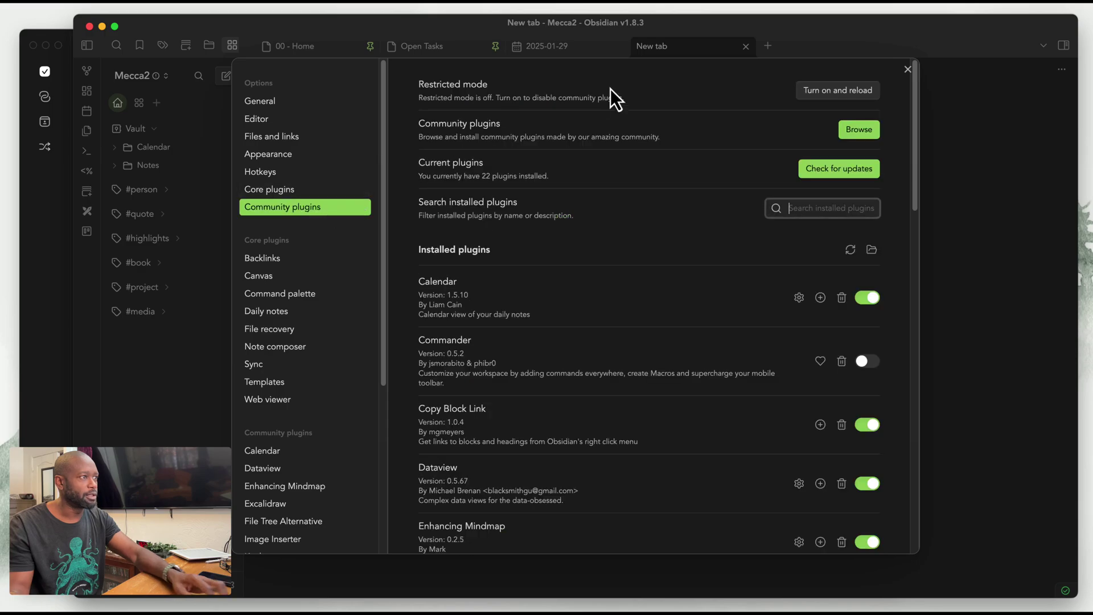
left_click(868, 134)
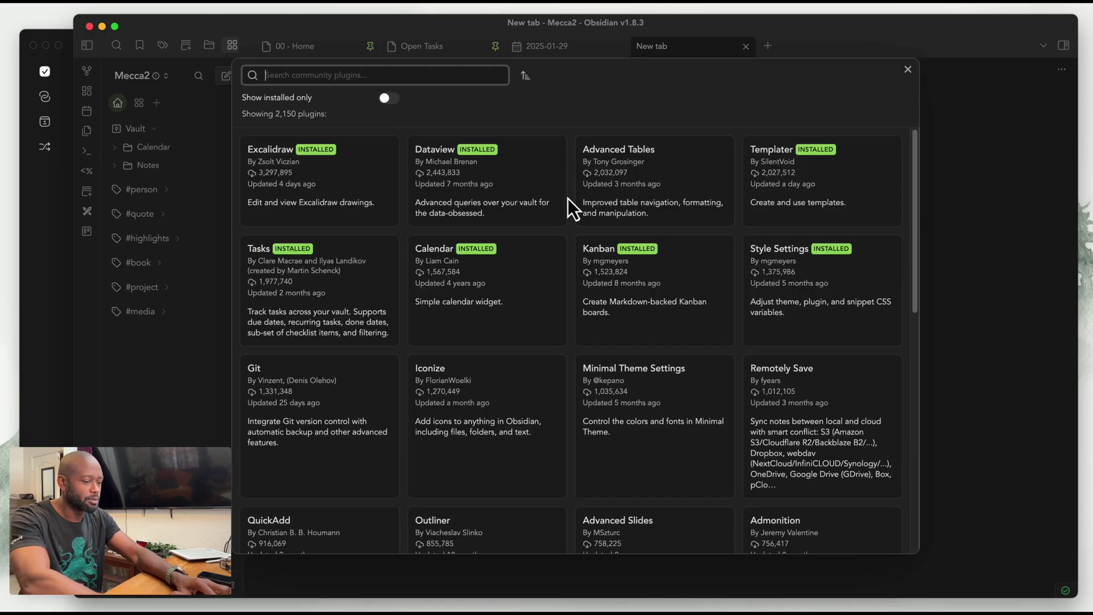
type("morge")
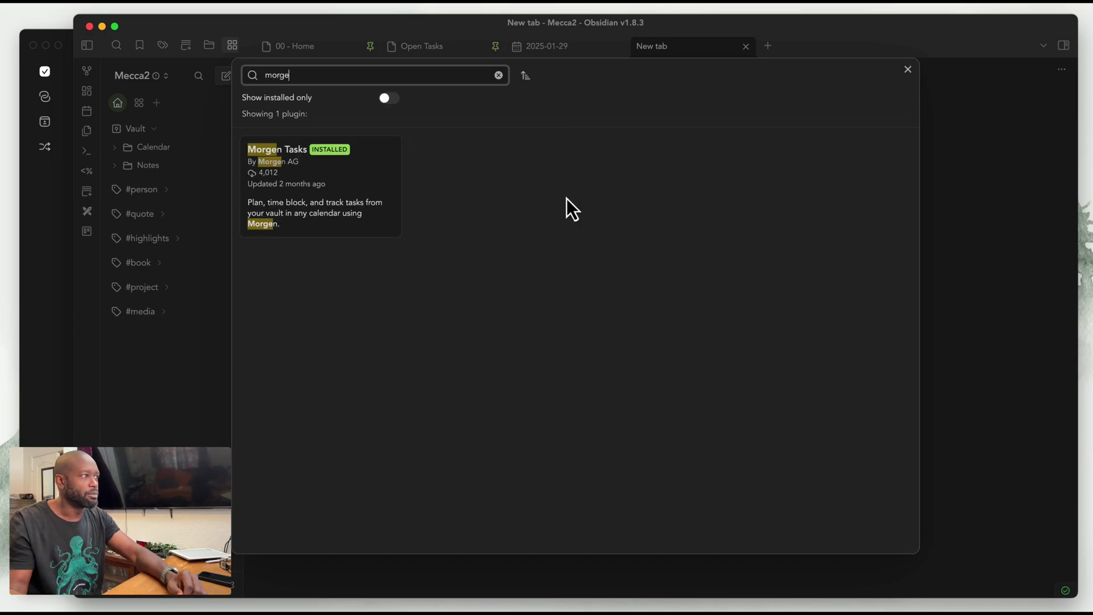
left_click(308, 210)
left_click(467, 244)
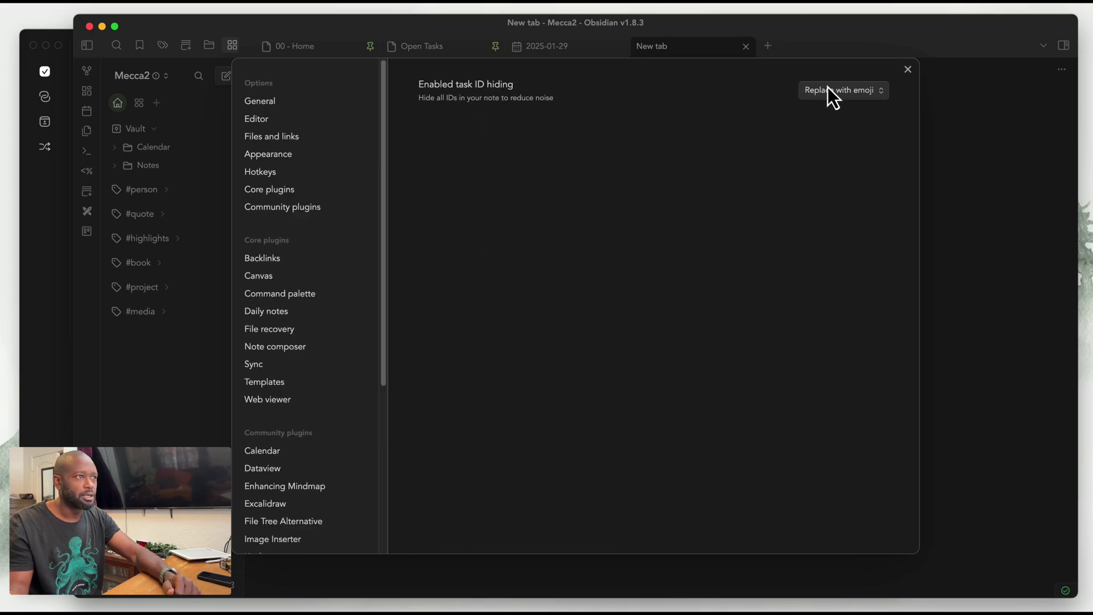
Review the task ID hiding choices, keeping "Replace with emoji", and close the settings
left_click(878, 93)
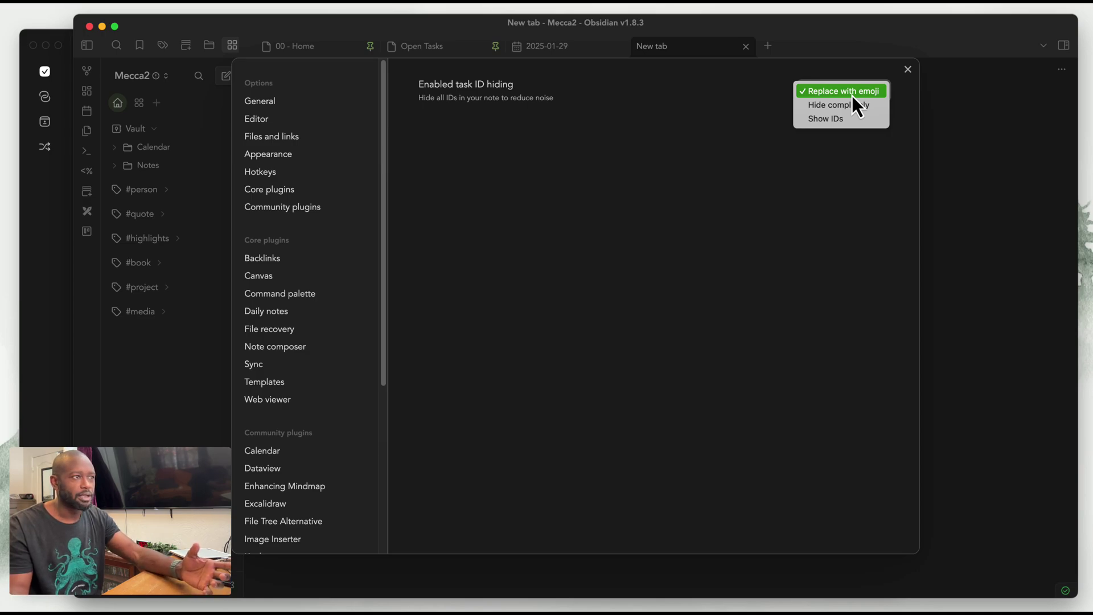
left_click(857, 186)
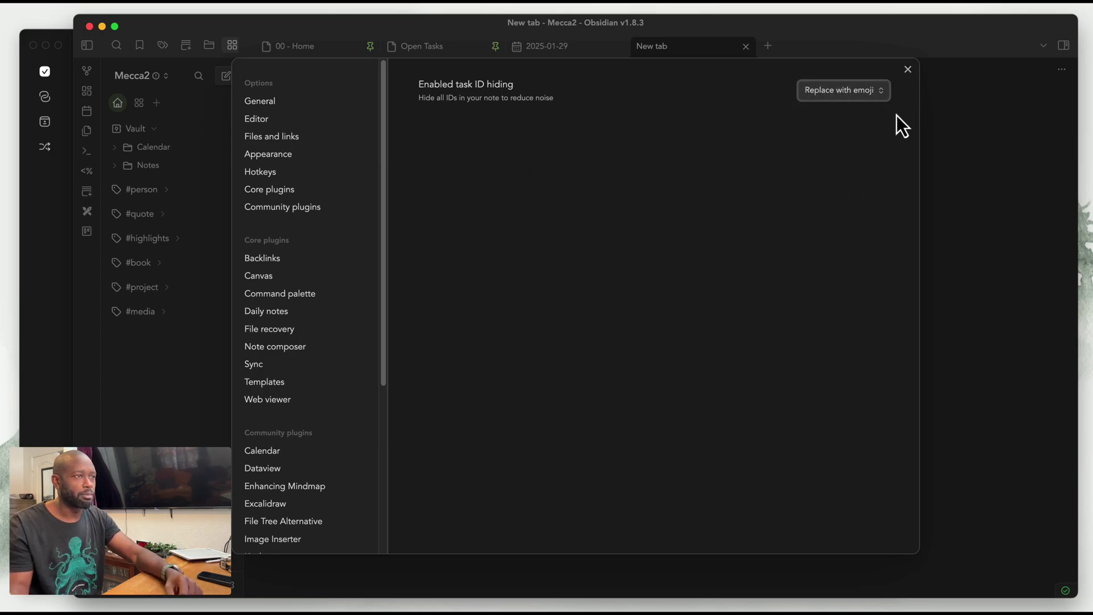
left_click(908, 69)
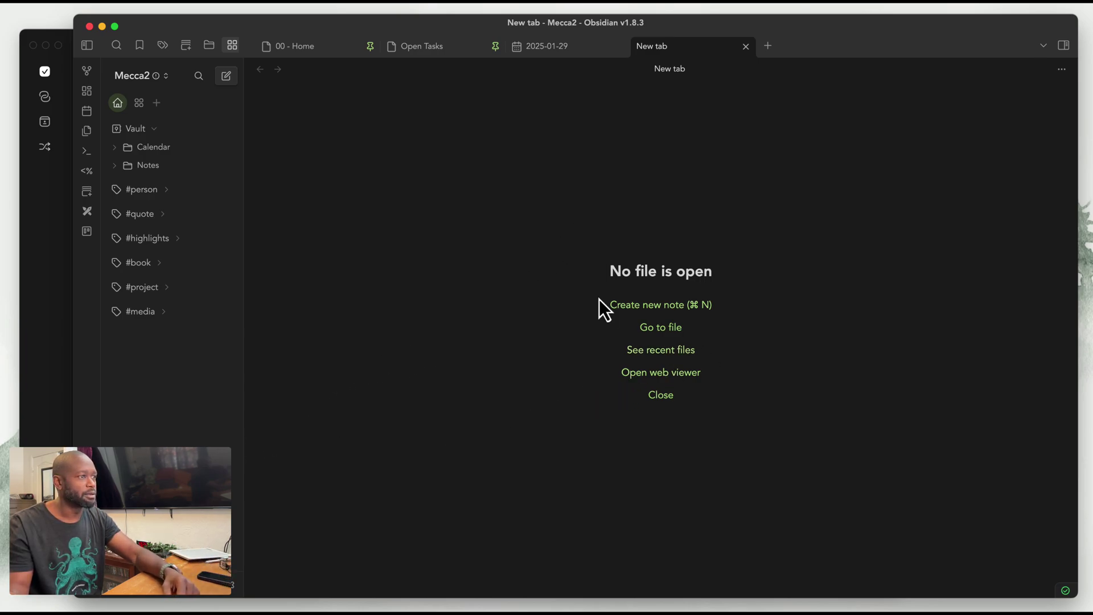
Create a new note with the checklist tasks "task one", "task two" and "task three", and switch to Morgen to check its task list
left_click(671, 307)
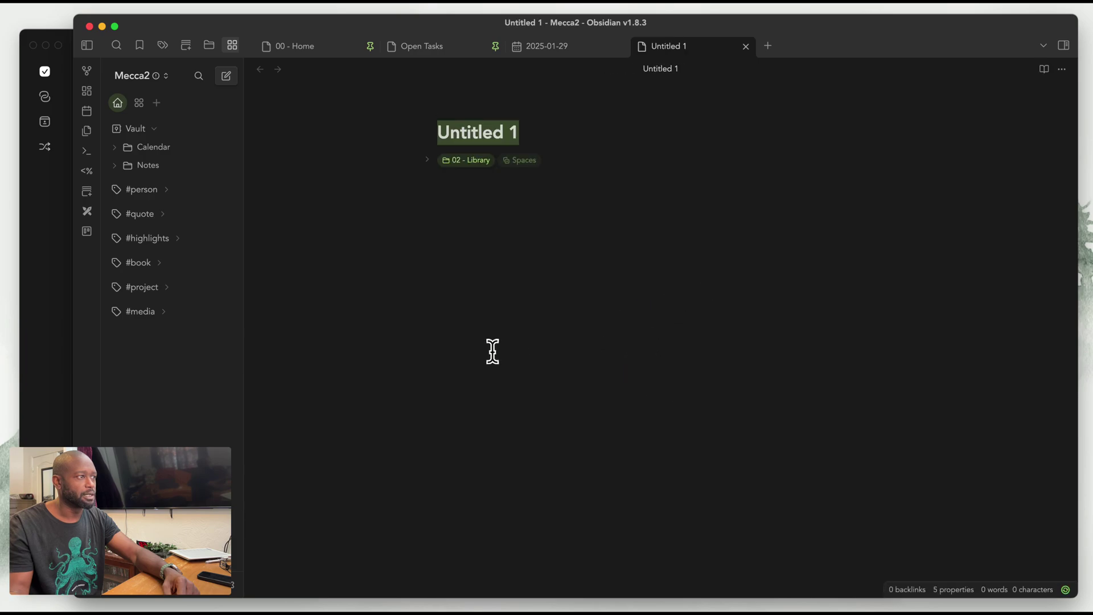
left_click(505, 206)
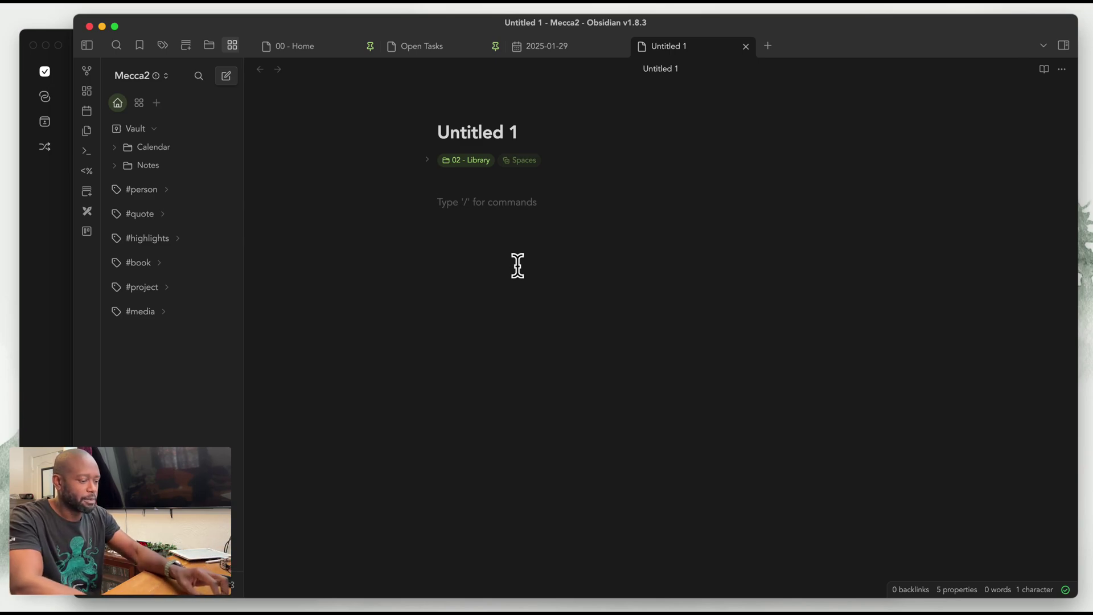
key("super+l")
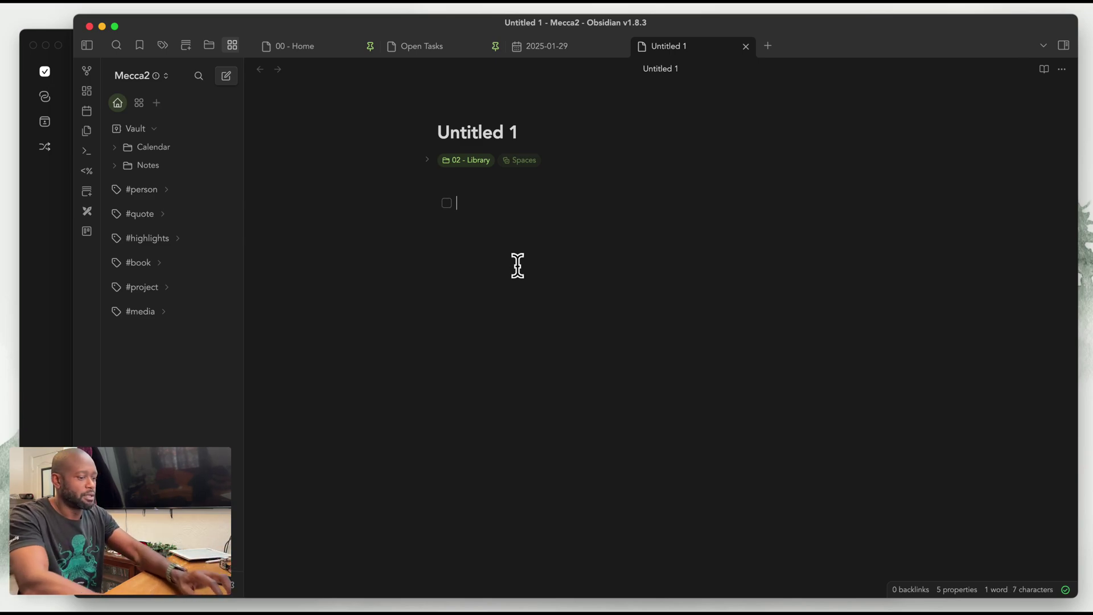
type("tas")
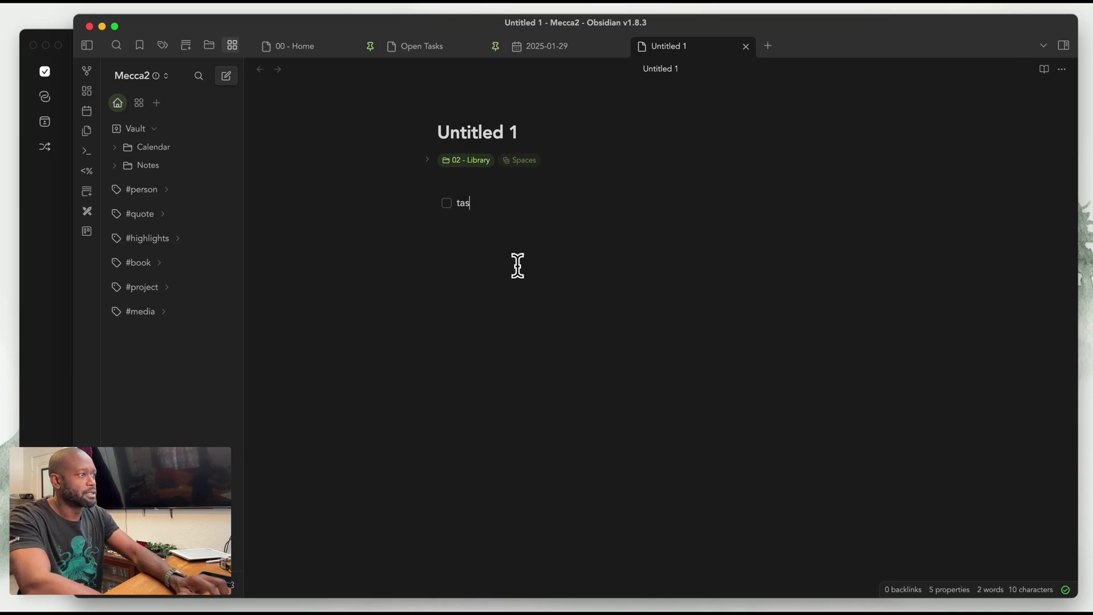
type("k one ")
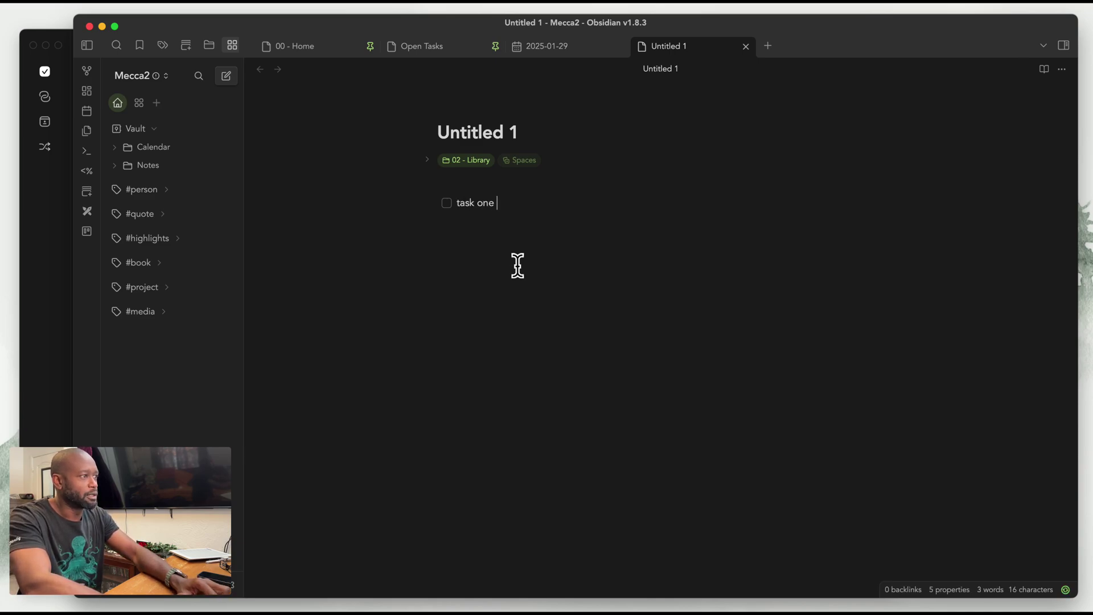
type("task two")
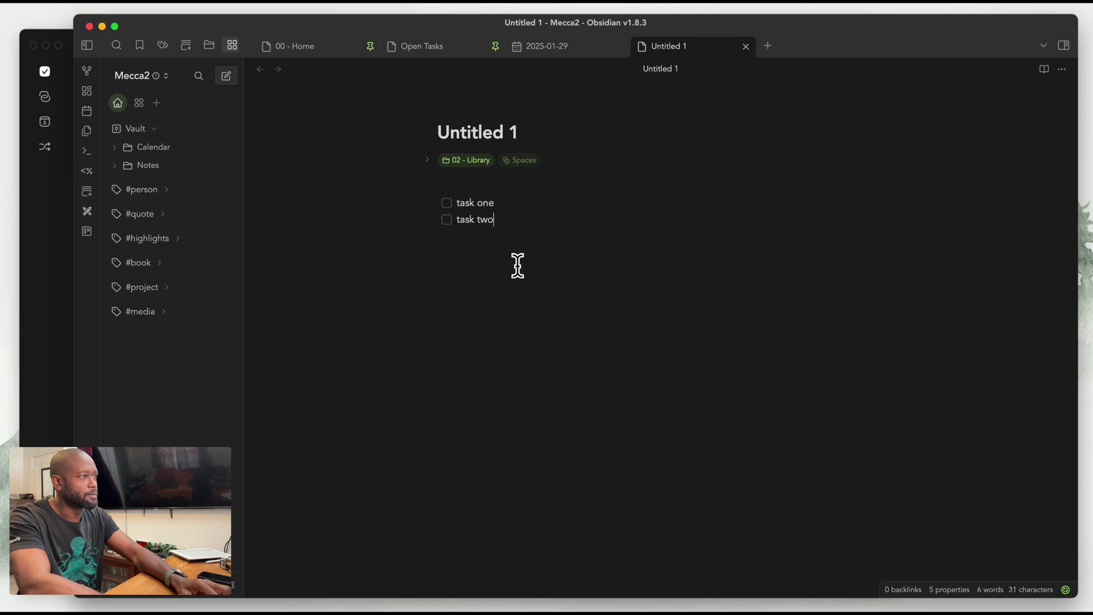
key("Return")
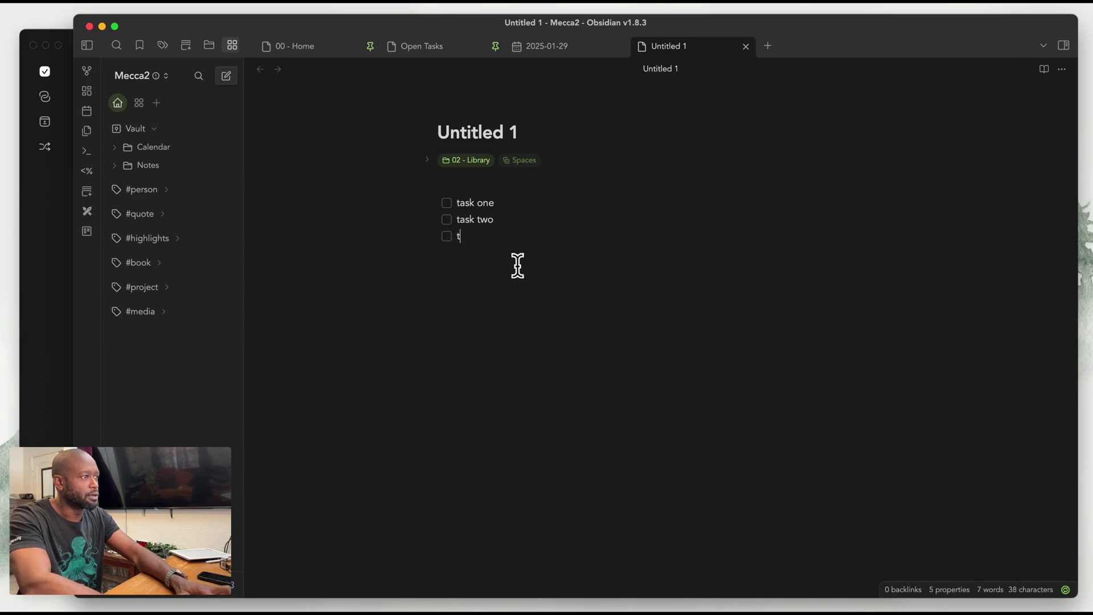
type("task three")
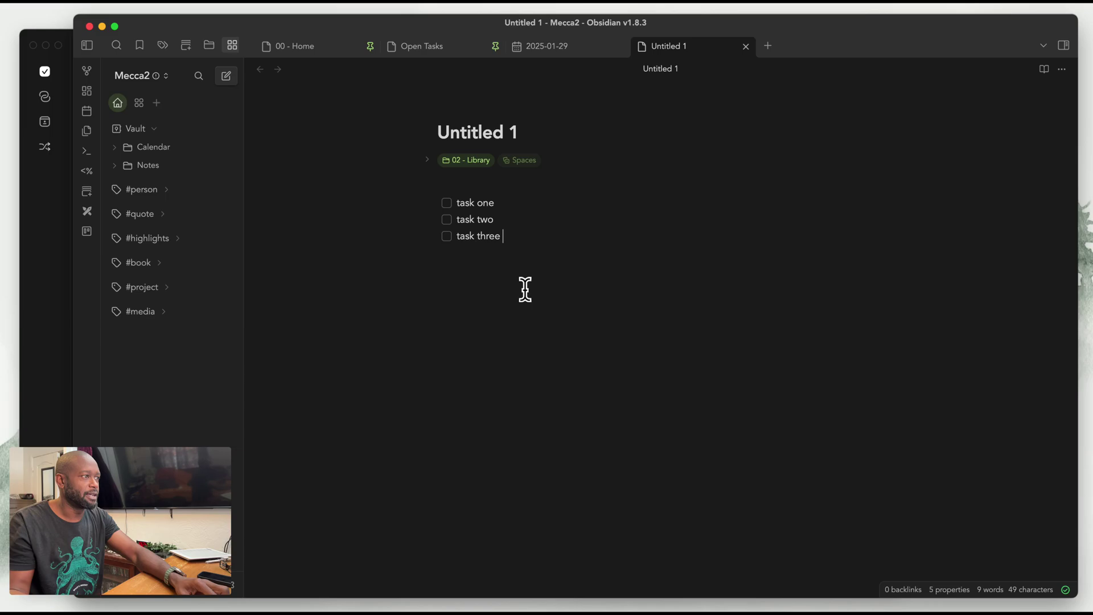
left_click(42, 265)
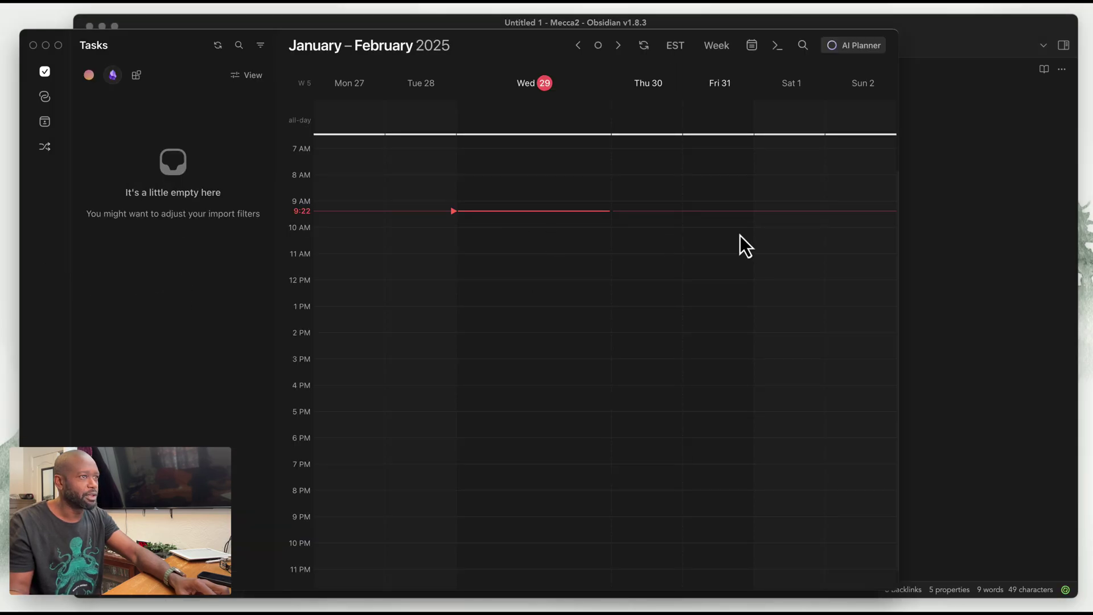
Return to Obsidian, tag "task one" with #todo, and switch to Morgen to check its task list
left_click(961, 225)
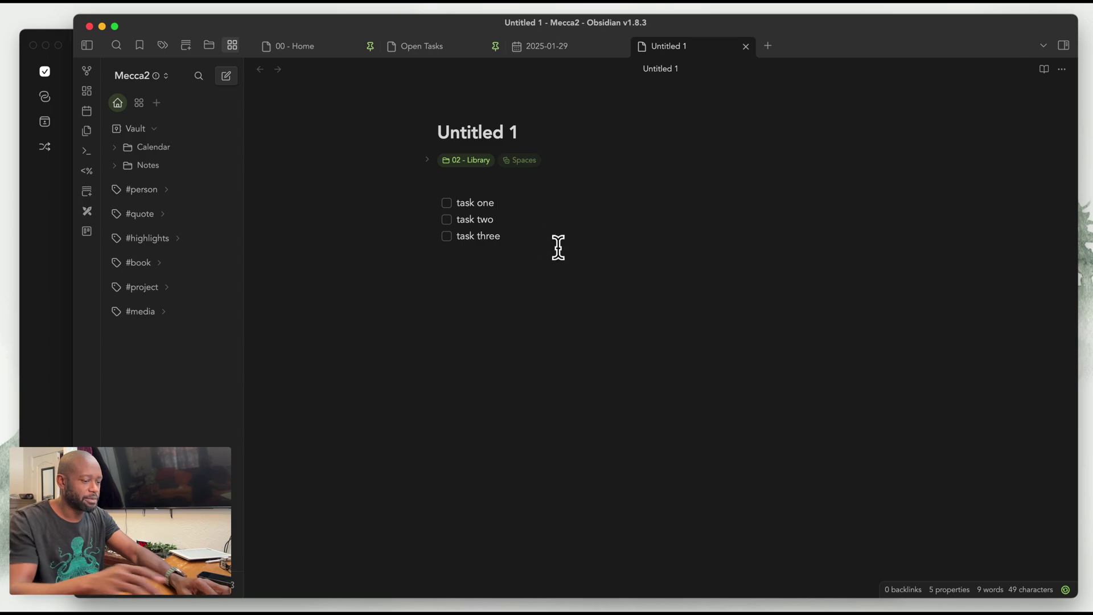
type("#todo")
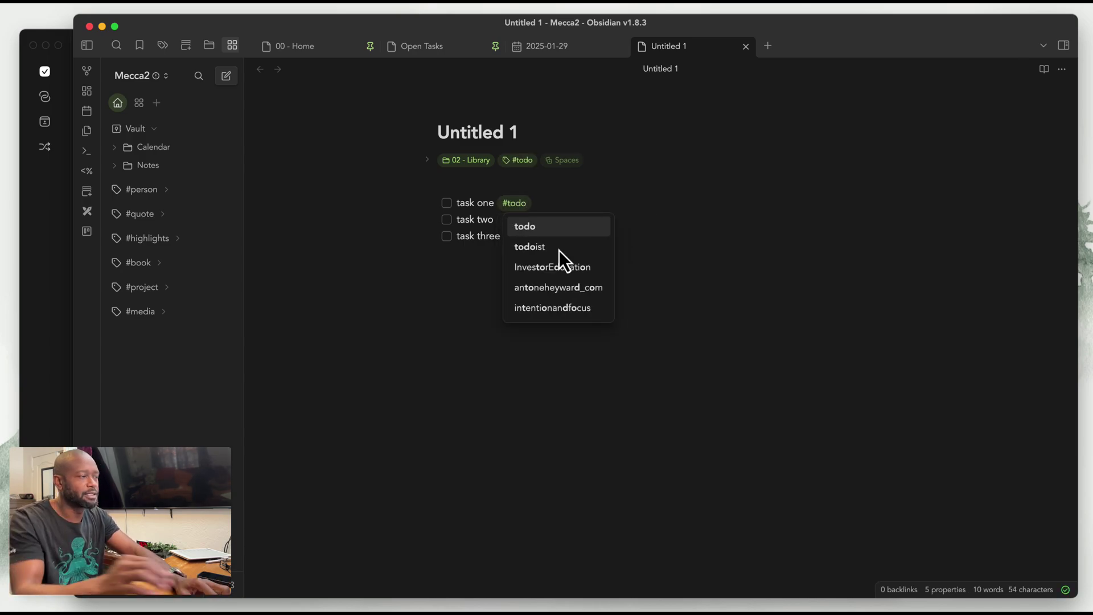
key("Return")
left_click(574, 372)
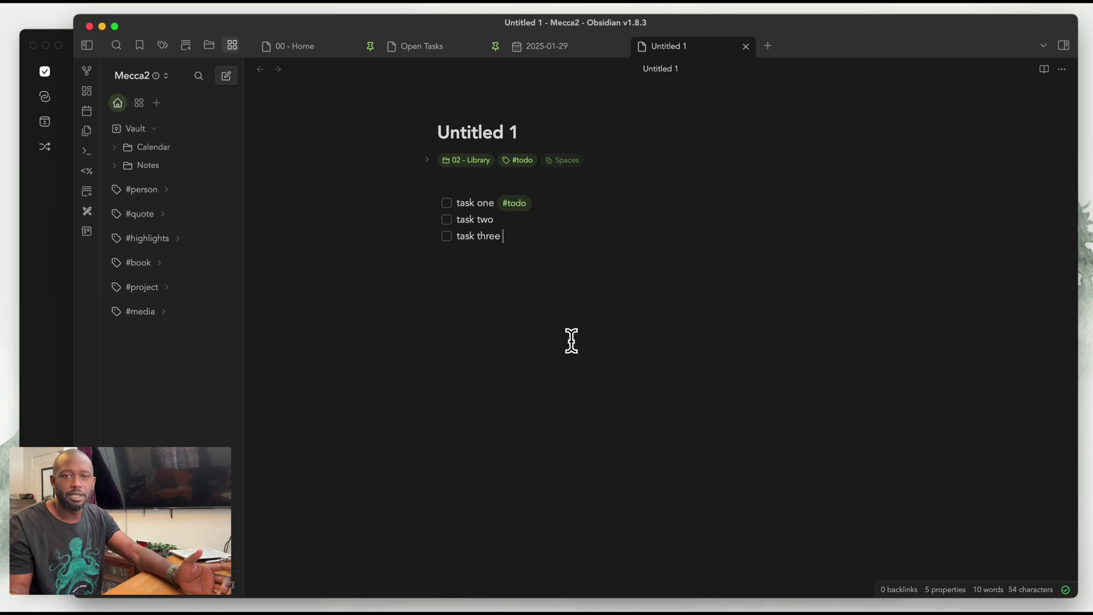
left_click(51, 330)
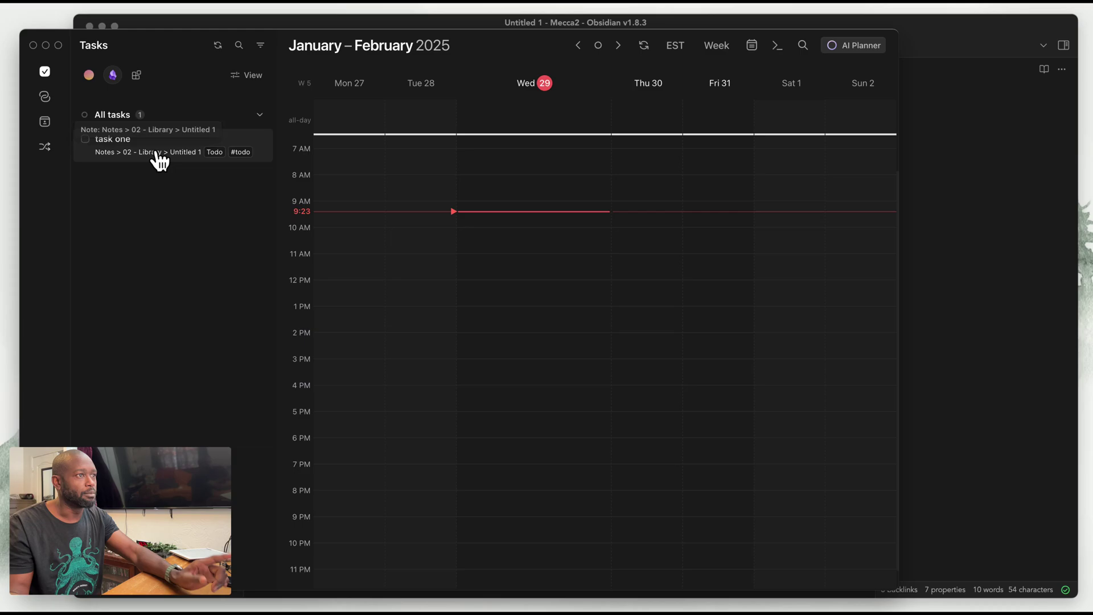
Back in the Obsidian note, add the #todo tag to "task two" and check Morgen's task list again
left_click(991, 256)
left_click(507, 218)
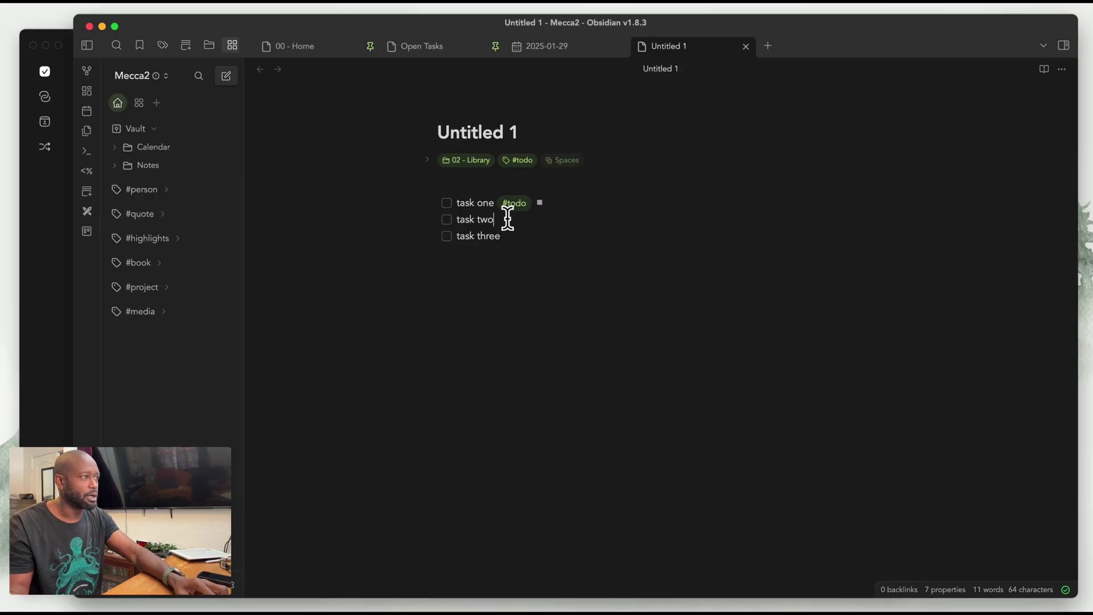
type("#")
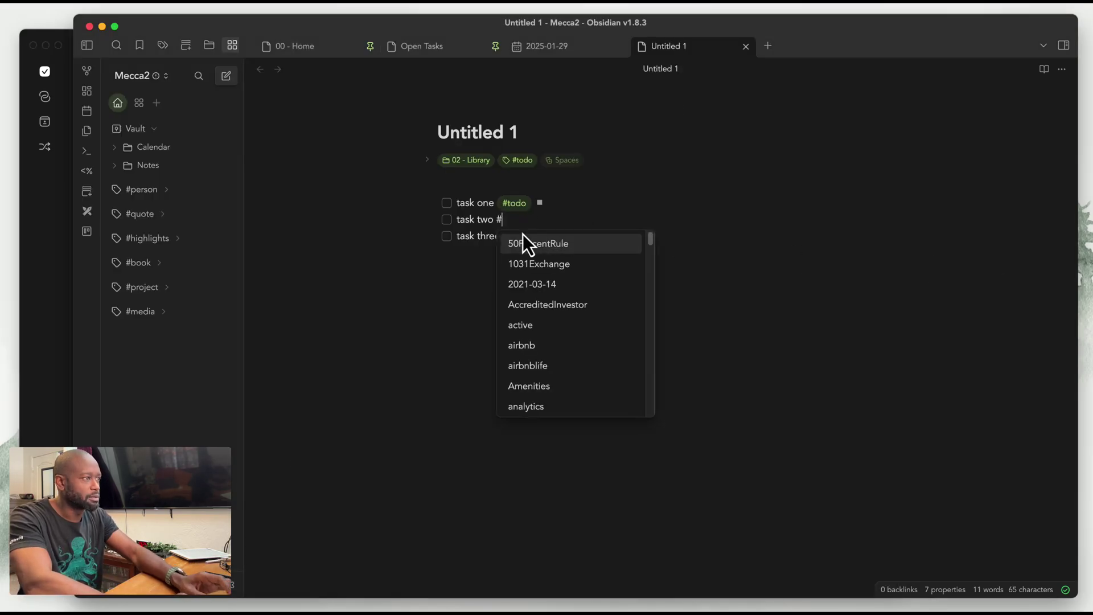
type("d")
key("BackSpace")
type("todo")
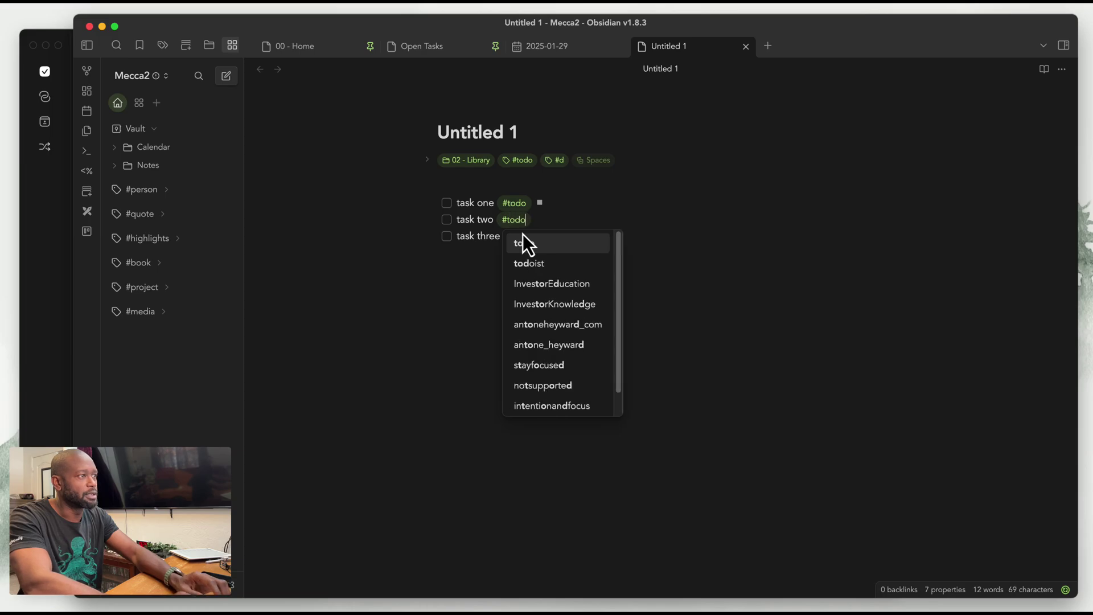
left_click(607, 362)
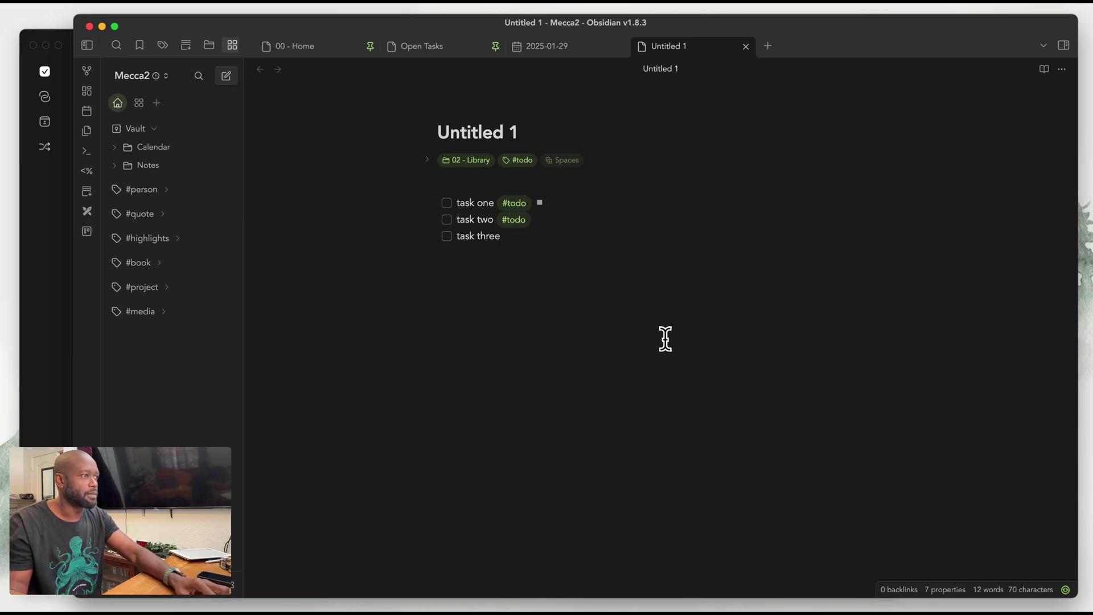
left_click(55, 292)
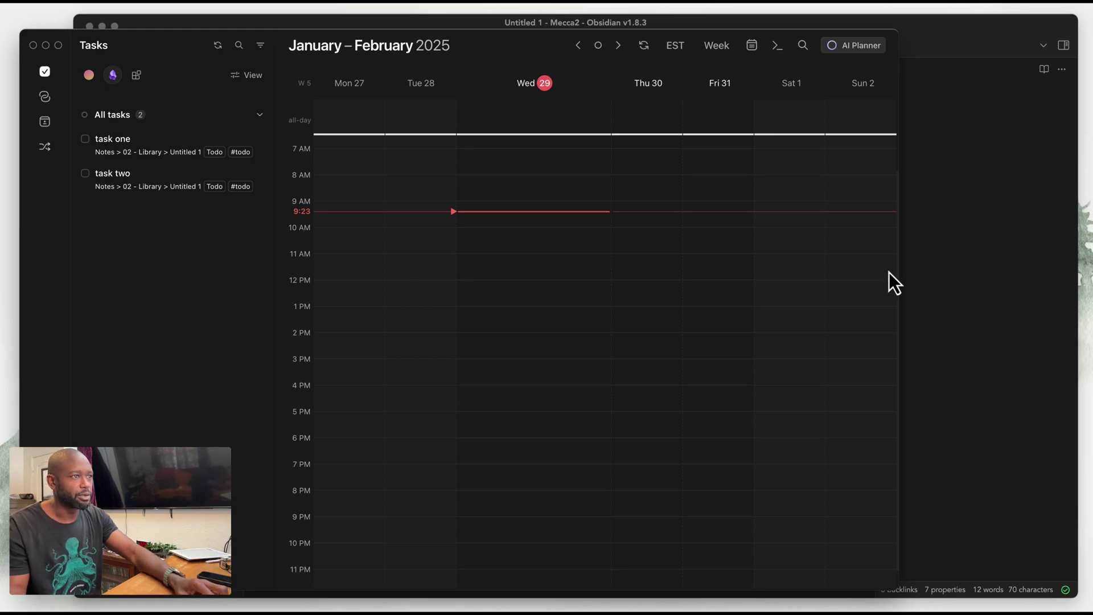
Switch to Obsidian and set the Morgen Tasks plugin's task ID hiding to "Hide completely", closing the settings to view the note
left_click(1011, 268)
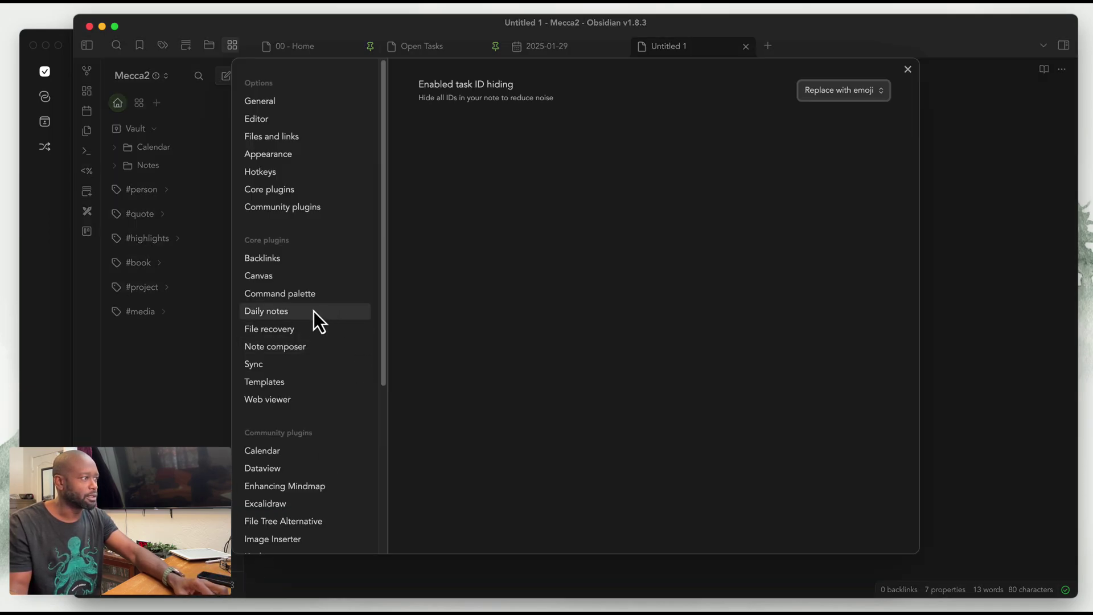
scroll(291, 449, "down", 5)
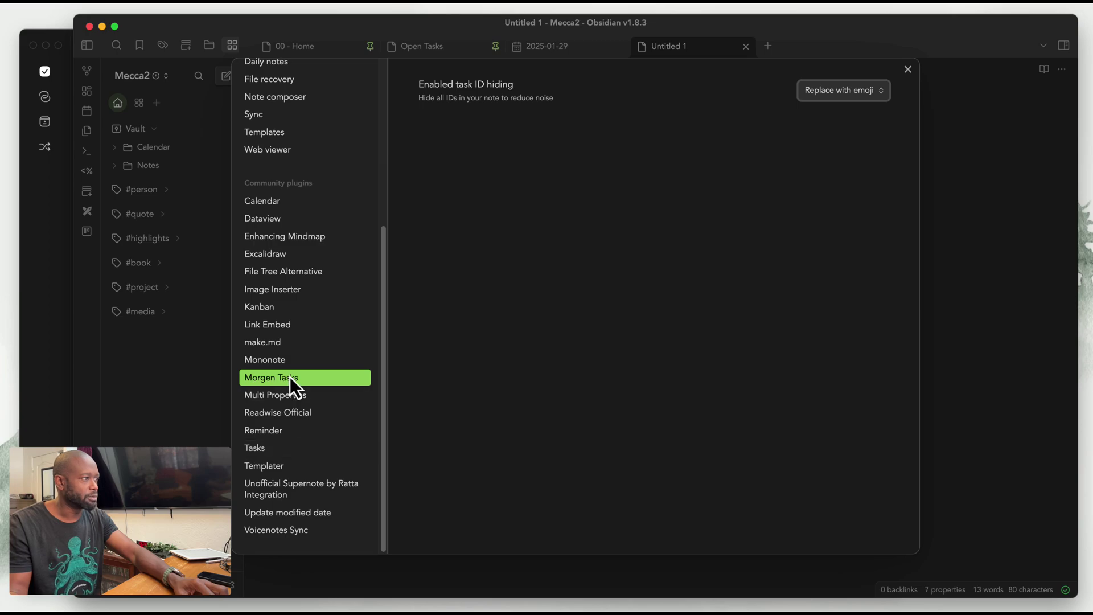
left_click(289, 377)
left_click(881, 91)
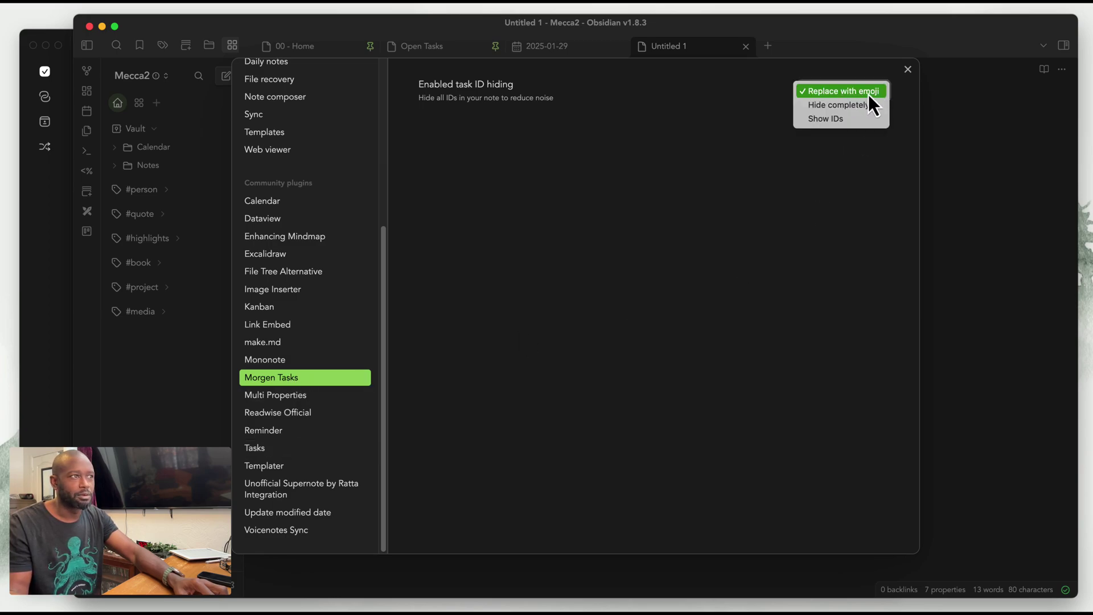
left_click(886, 146)
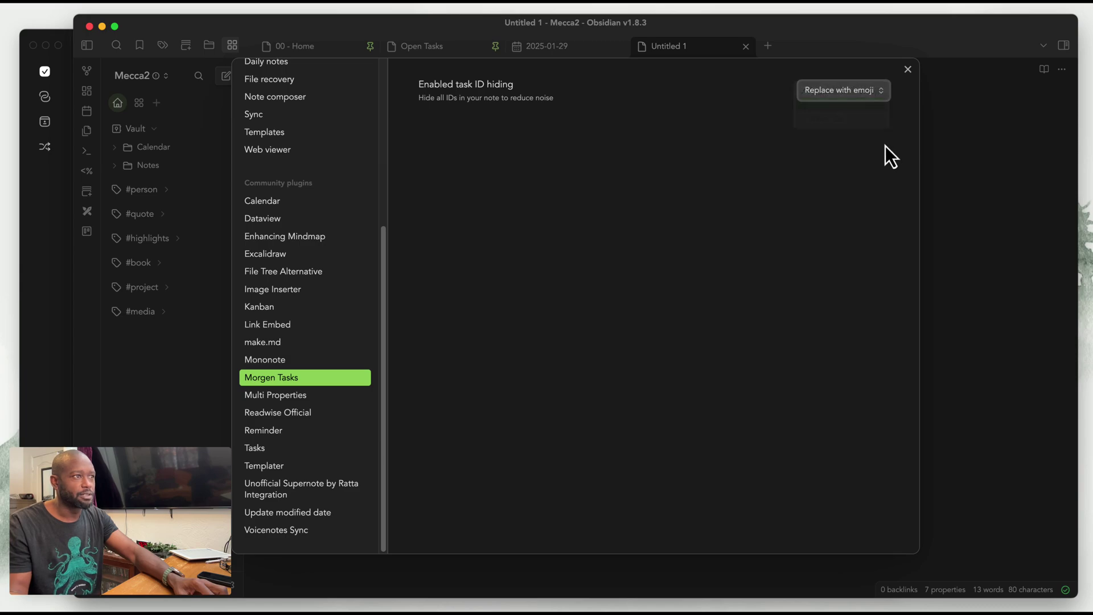
left_click(976, 147)
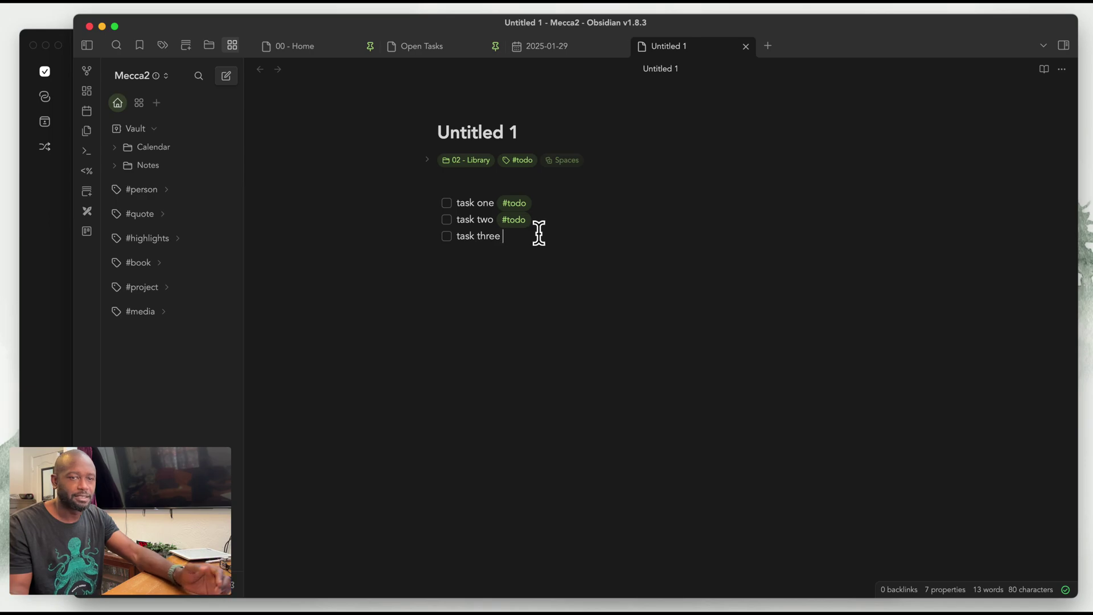
Change the Morgen Tasks plugin's task ID hiding to "Show IDs" and close the settings to view the note
key("super+comma")
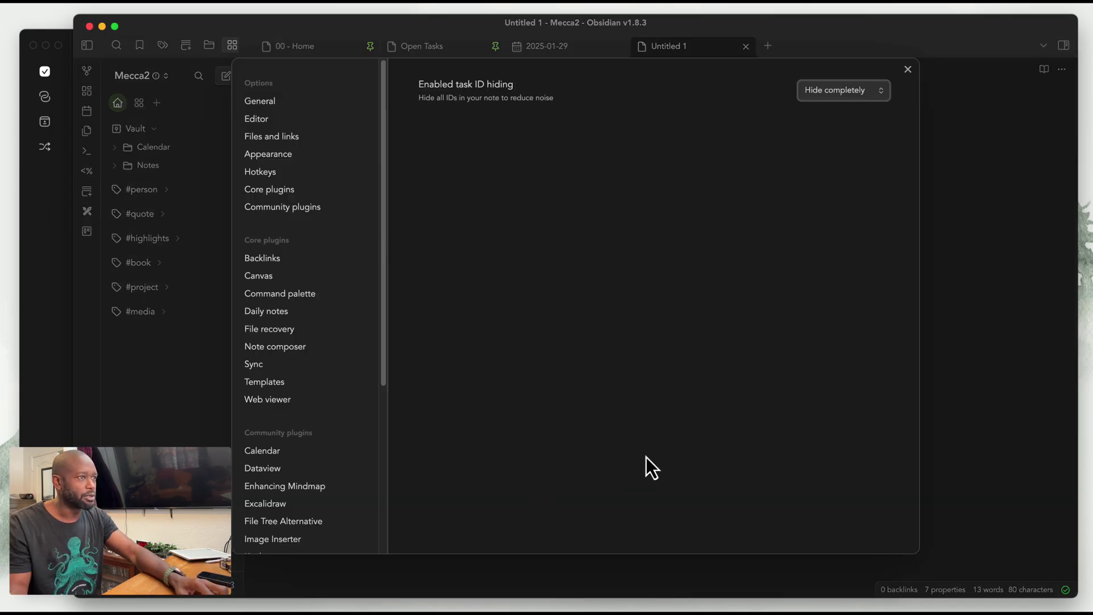
left_click(850, 97)
left_click(833, 111)
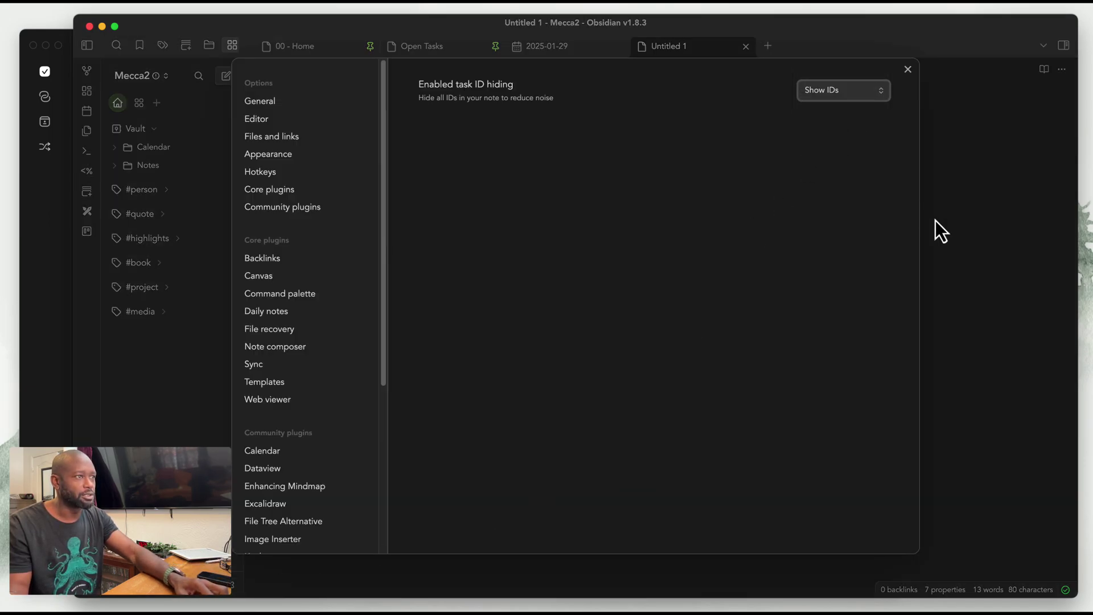
key("Escape")
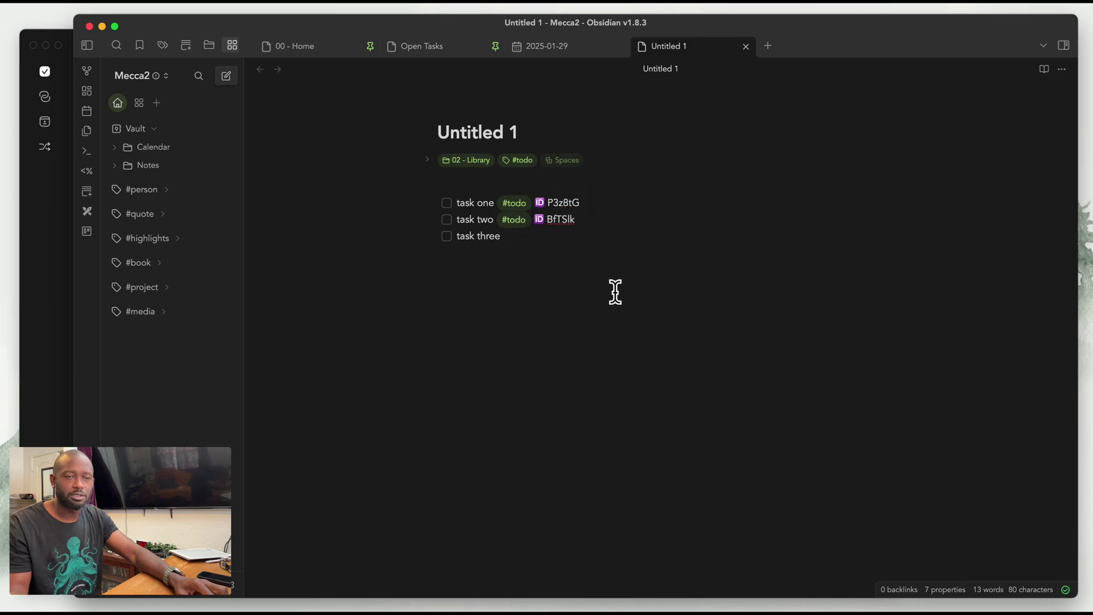
Set the Morgen Tasks plugin's task ID hiding to "Replace with emoji" and close the settings
key("super+comma")
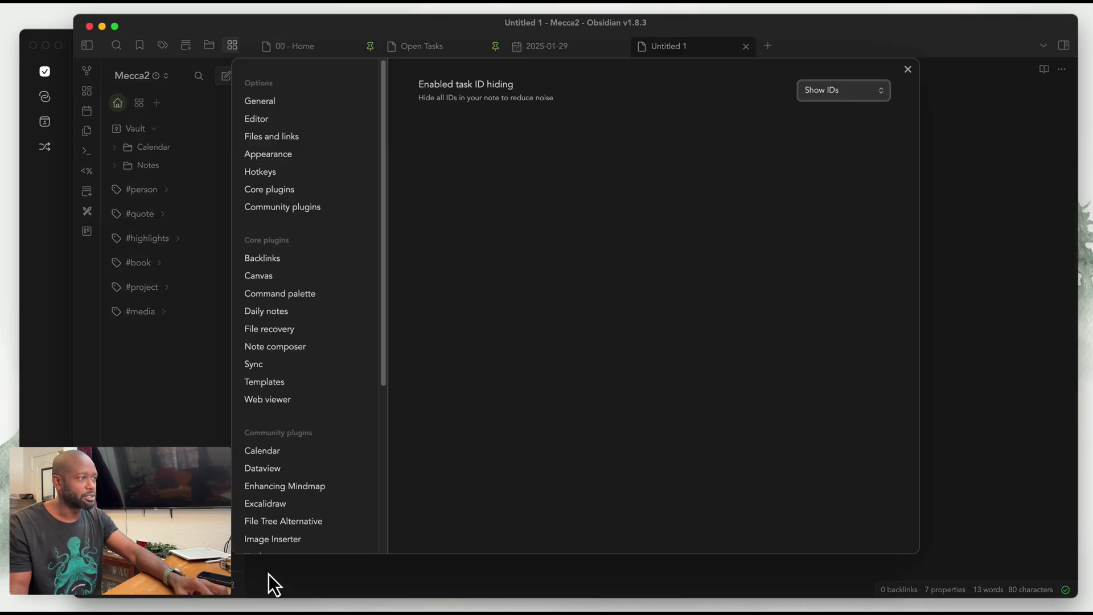
left_click(842, 90)
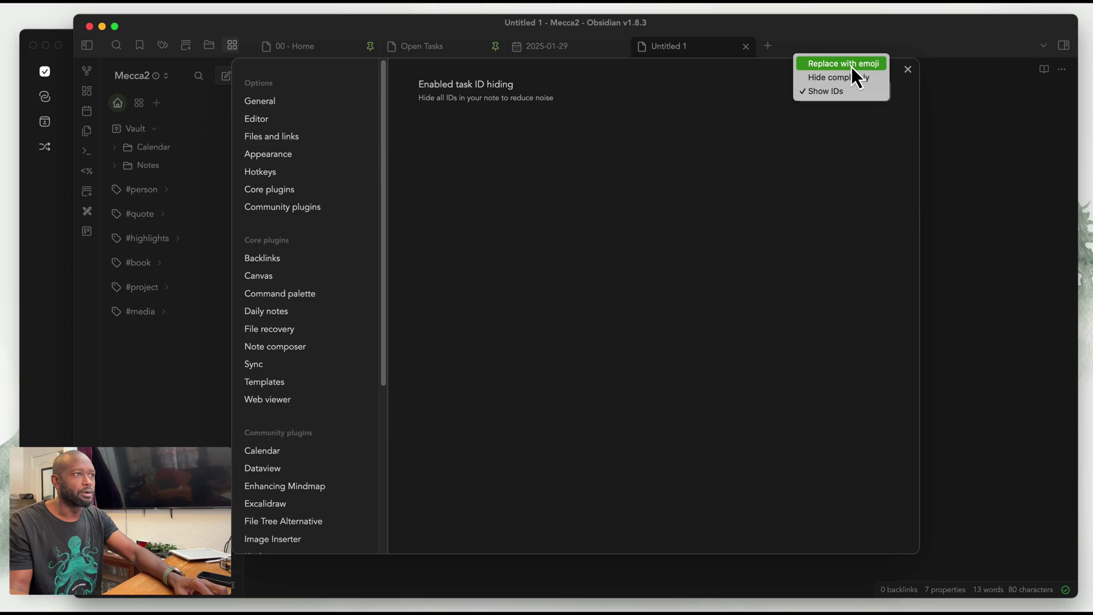
left_click(852, 67)
key("Escape")
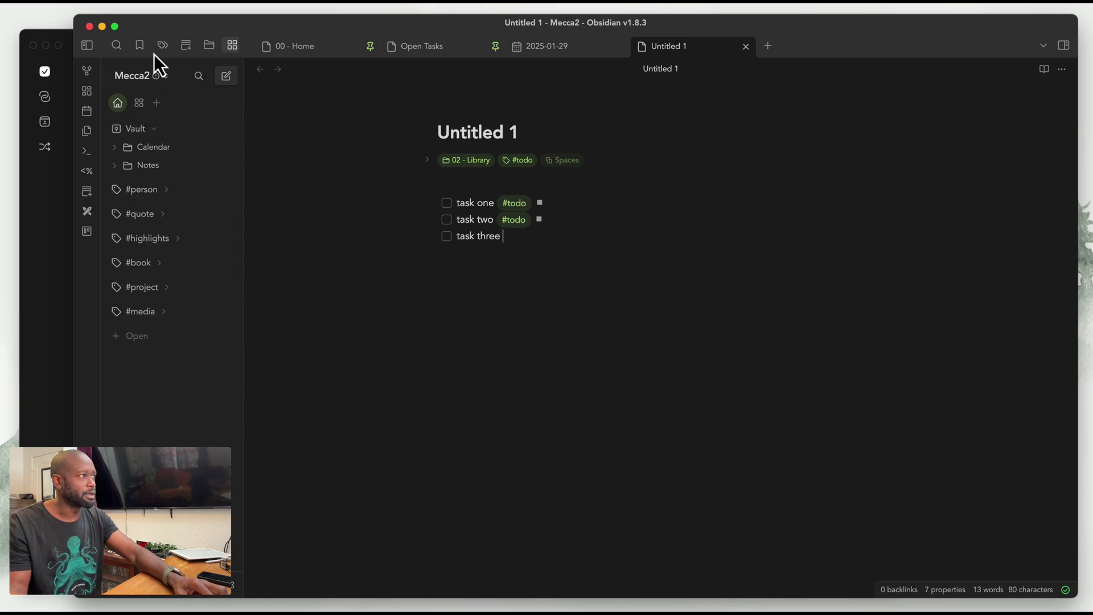
Collapse the Obsidian sidebar and narrow the Obsidian window so Morgen's task list shows beside the note
left_click(87, 46)
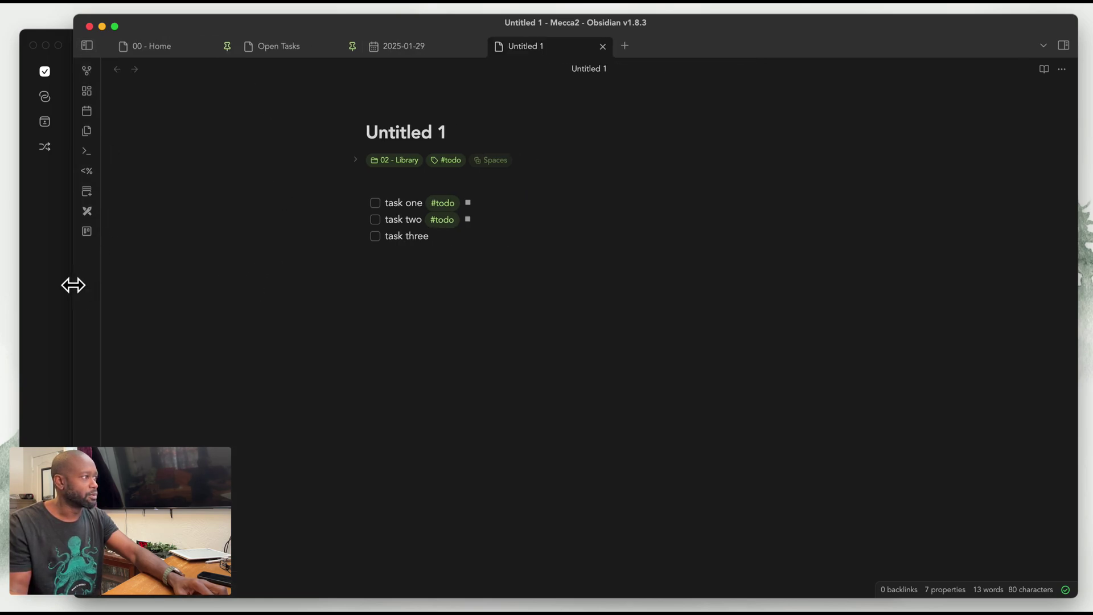
left_click_drag(73, 285, 661, 302)
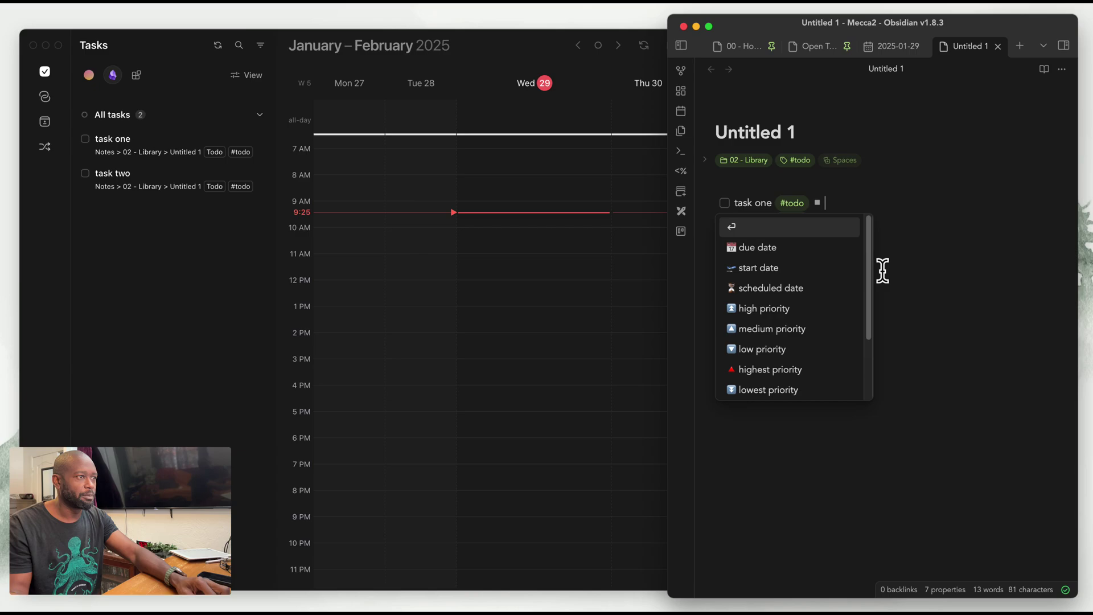
Give "task one" a due date of today (2025-01-29) and switch to Morgen to check its task list
left_click(767, 246)
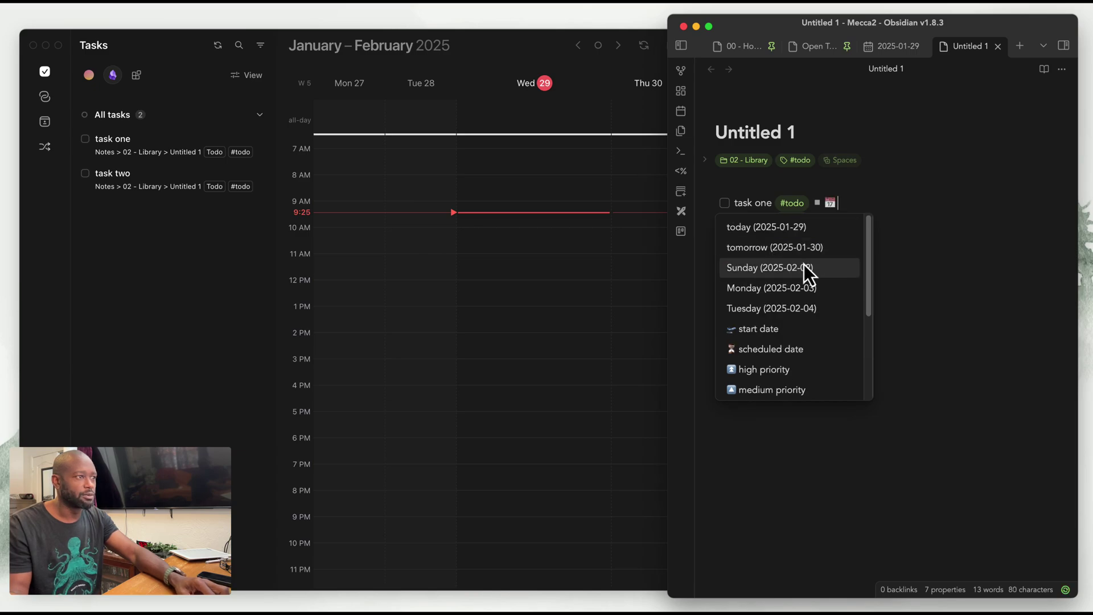
left_click(798, 230)
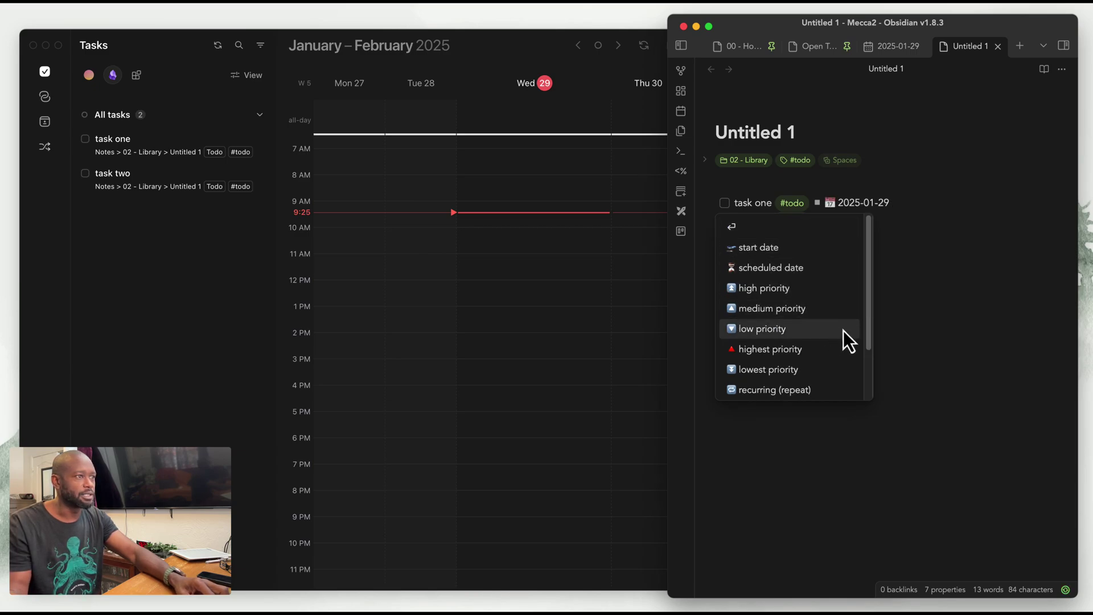
left_click(903, 367)
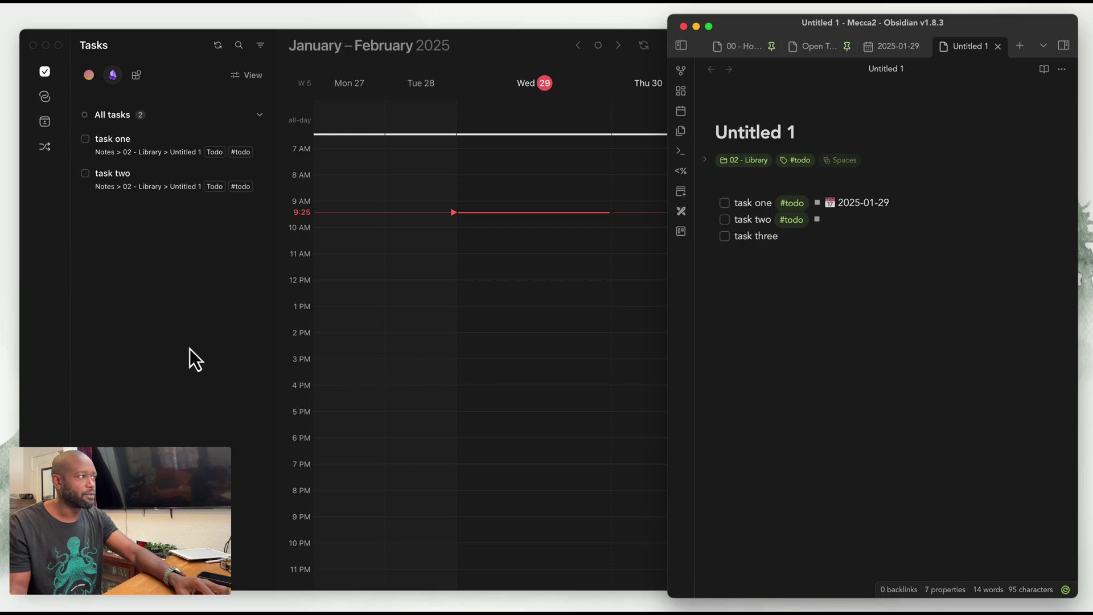
left_click(167, 336)
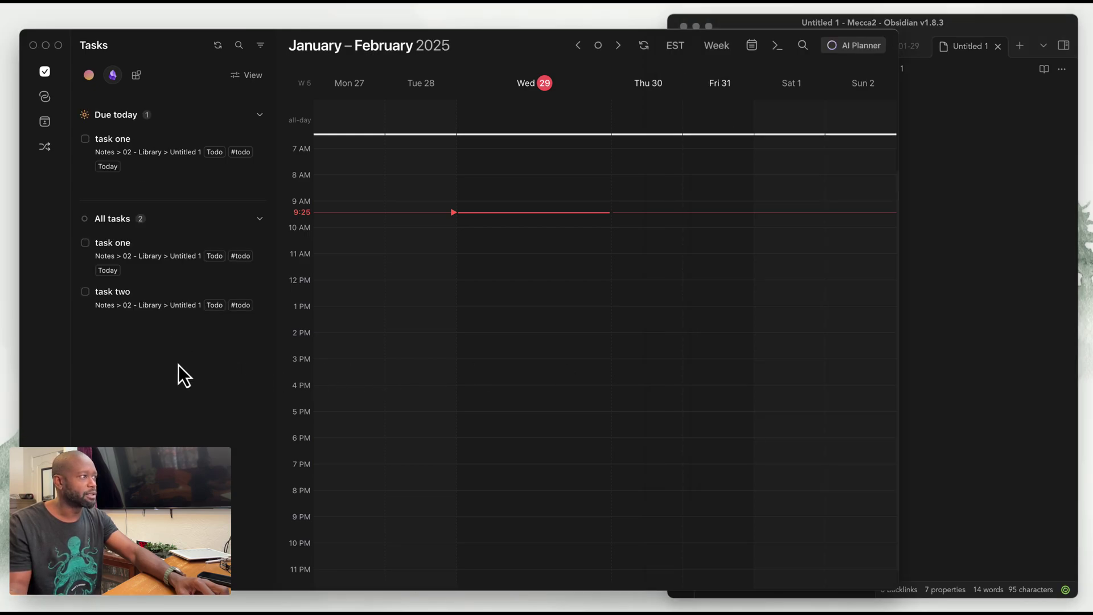
Narrow and reposition the Morgen window so its tasks and calendar sit beside the Obsidian note
scroll(460, 316, "up", 2)
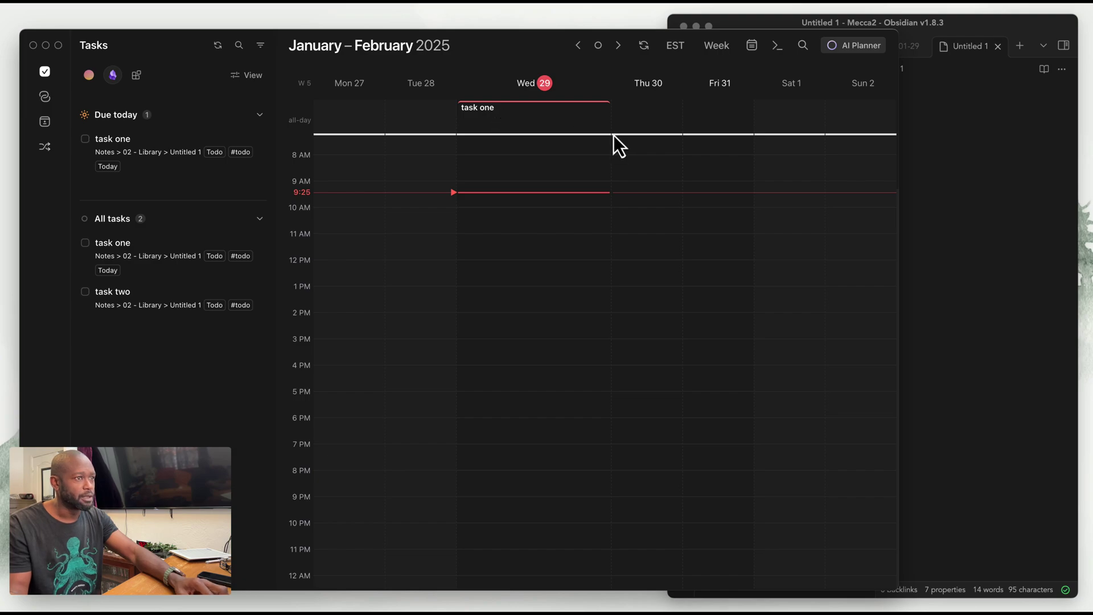
left_click_drag(898, 183, 754, 174)
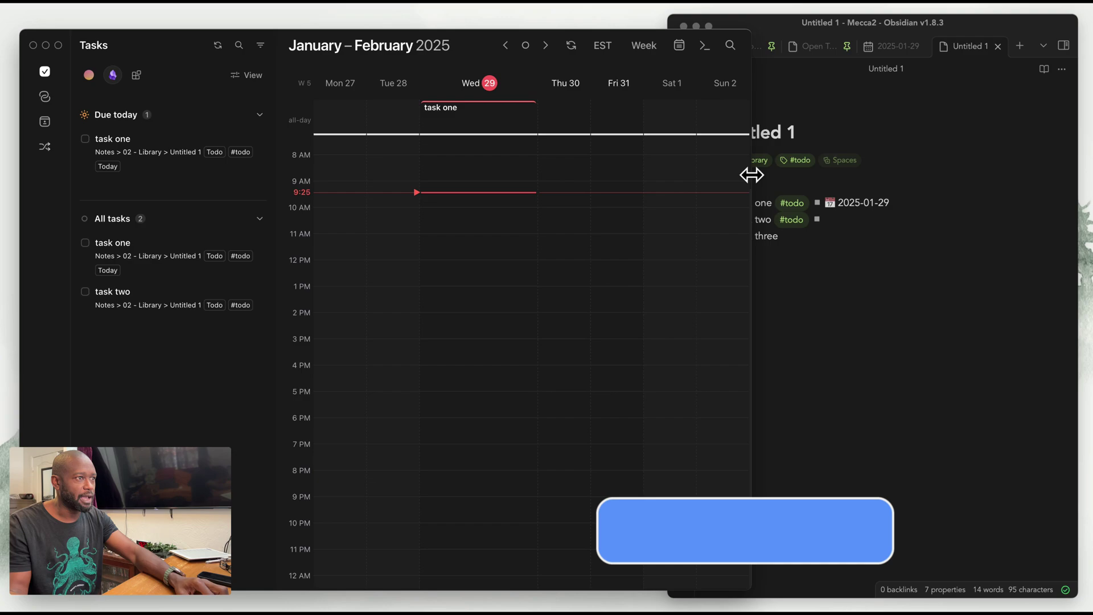
left_click(769, 33)
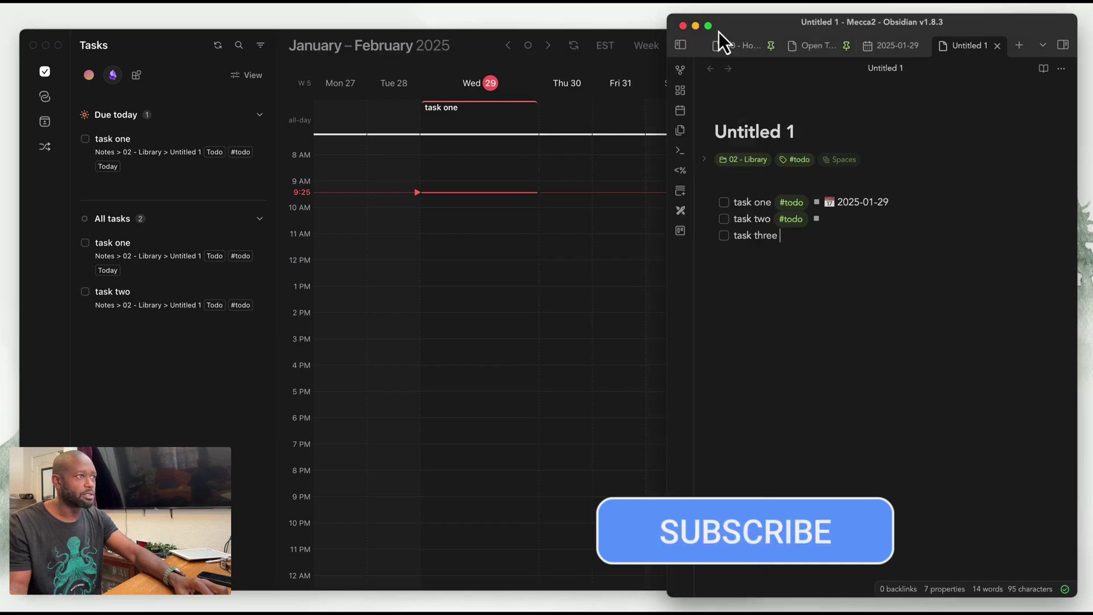
left_click(622, 34)
left_click_drag(622, 33, 557, 33)
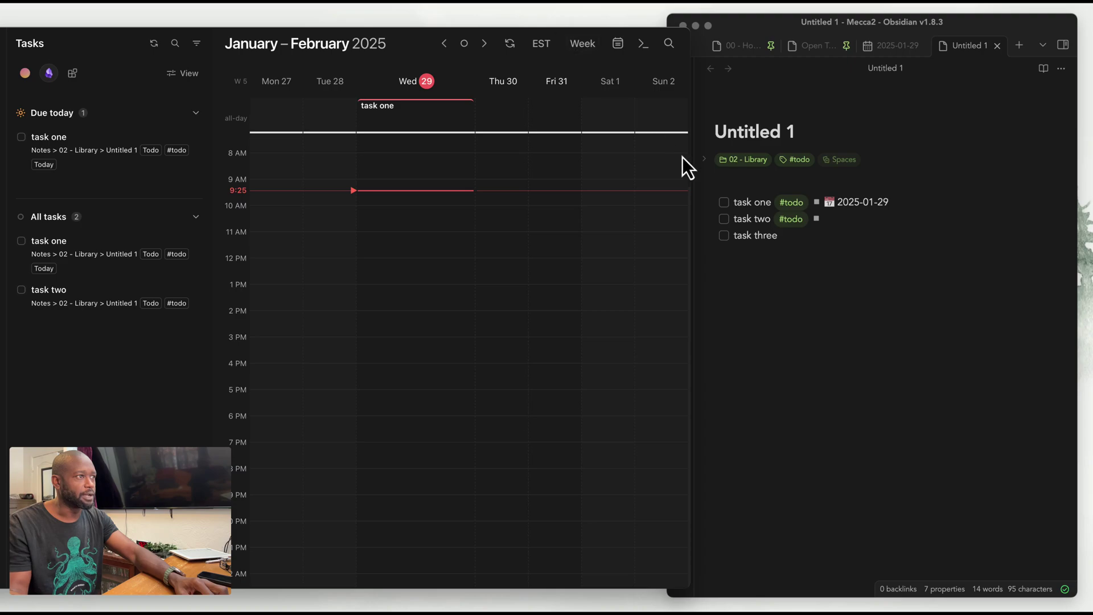
left_click_drag(391, 114, 499, 128)
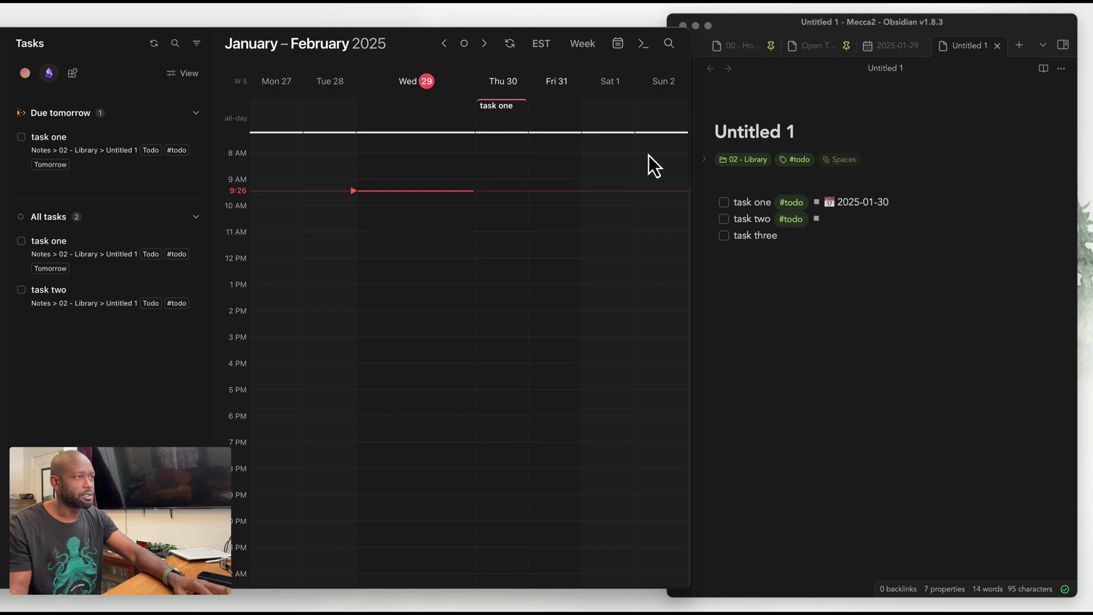
left_click(870, 332)
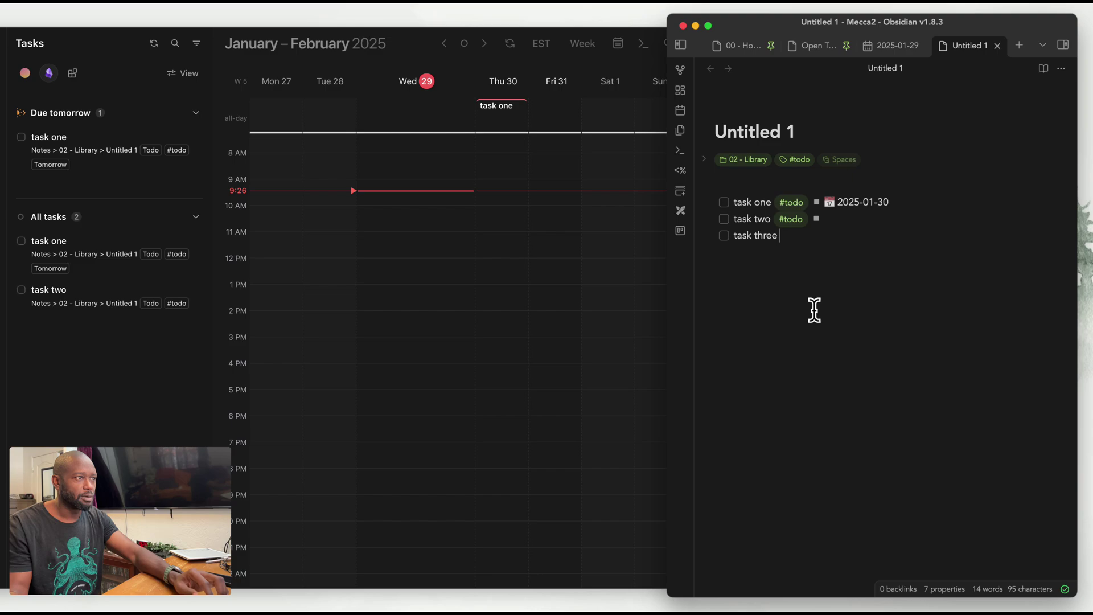
left_click(839, 219)
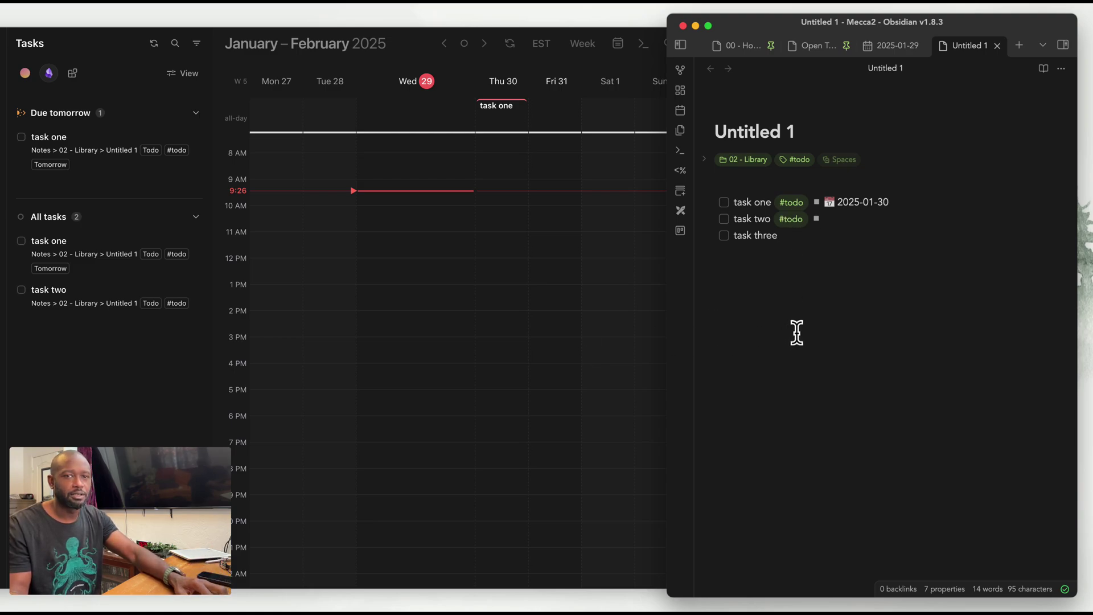
Schedule "task two" from Morgen's task list as an all-day item on Wednesday 29
left_click(191, 341)
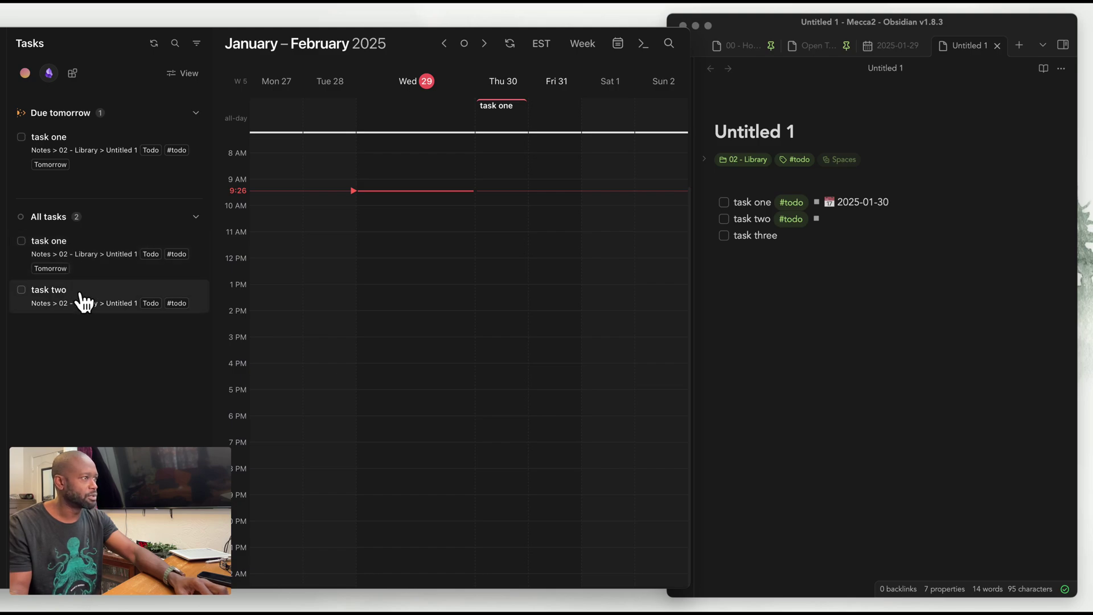
left_click_drag(85, 302, 344, 147)
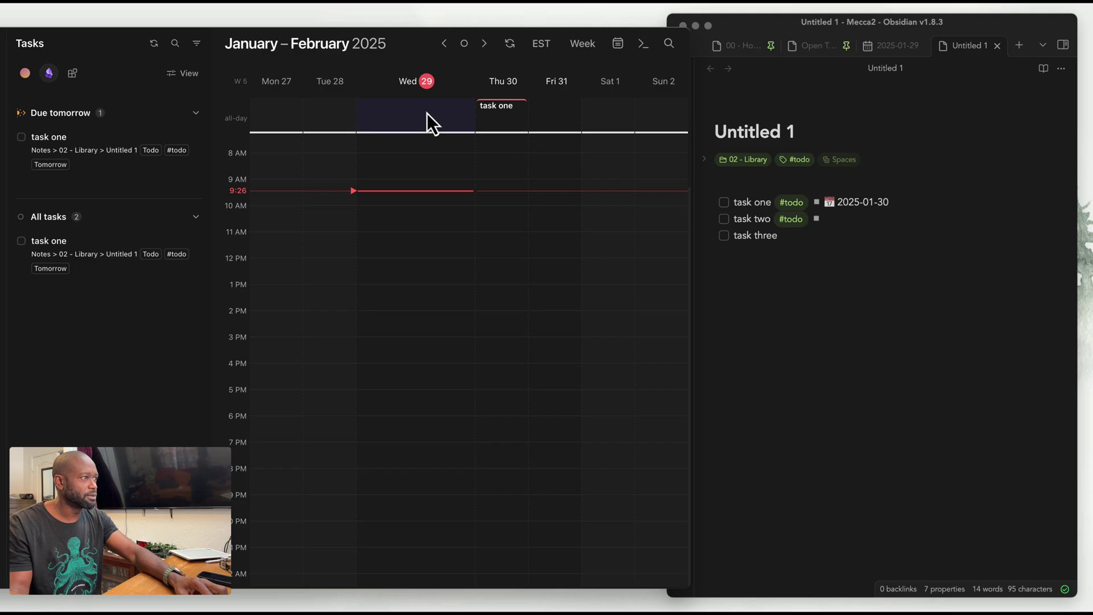
left_click_drag(427, 114, 427, 113)
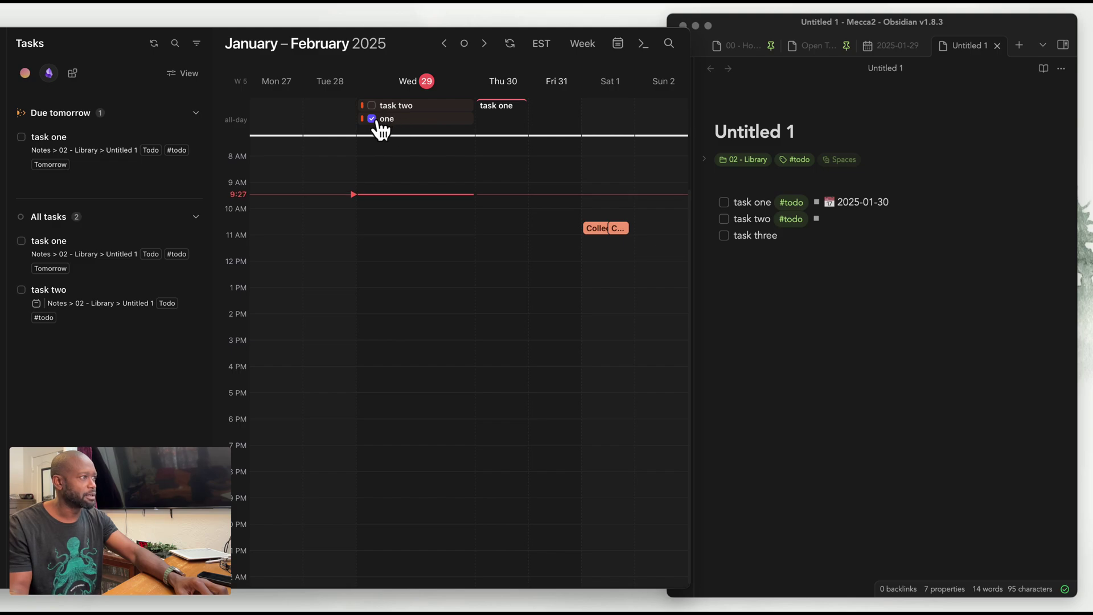
Delete the completed all-day event "one" from Wednesday 29 in the calendar
mouse_move(376, 126)
right_click(418, 120)
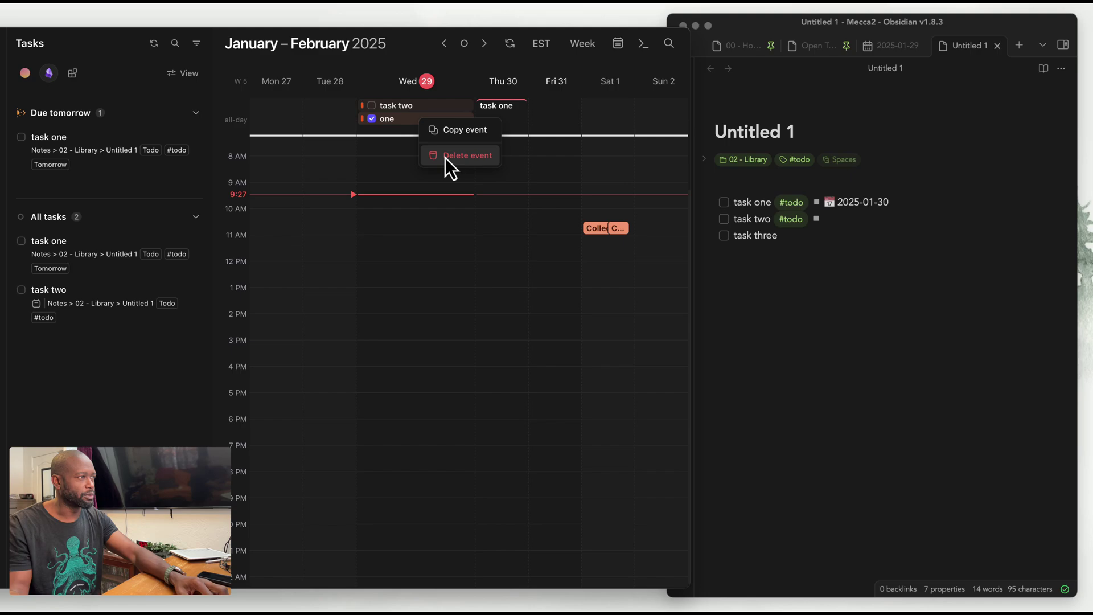
left_click(462, 158)
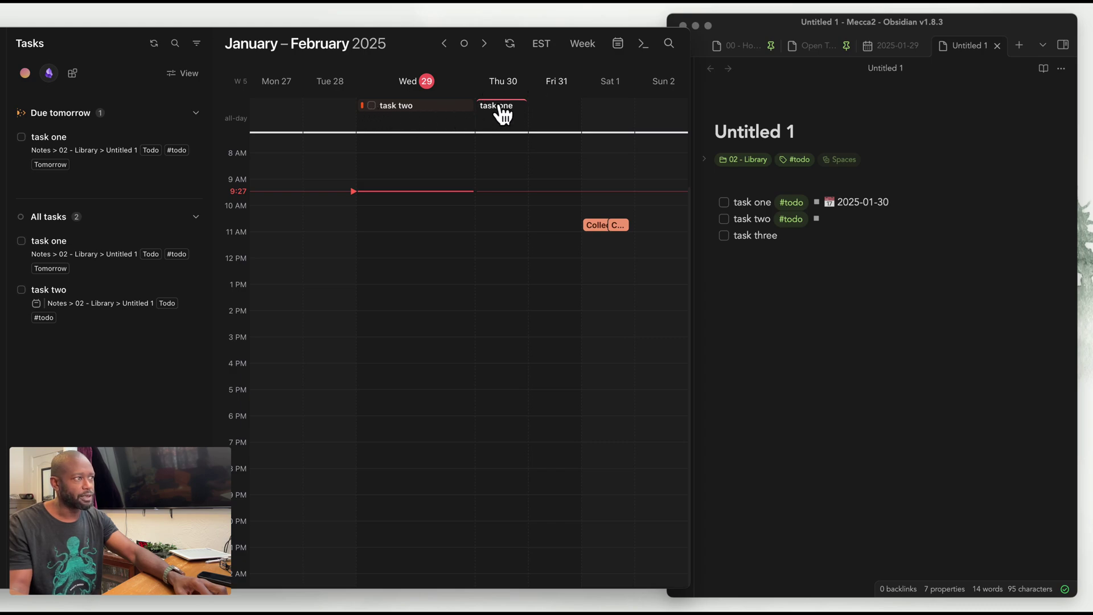
Check the "task two" line in the Obsidian note and move its scheduled all-day block in Morgen to Thursday 30
left_click(836, 292)
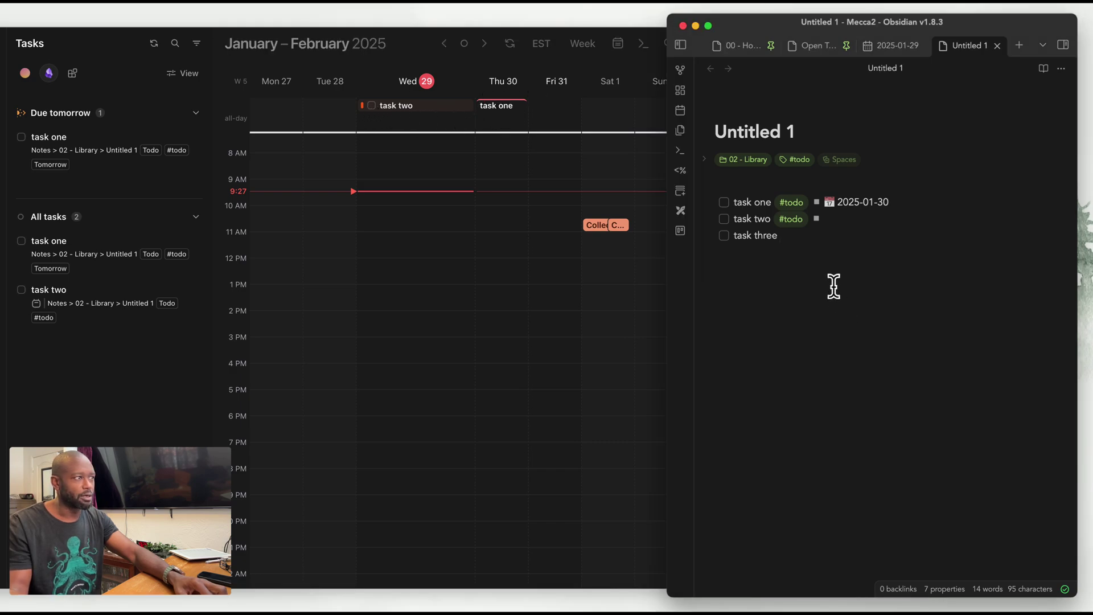
left_click(177, 377)
left_click(763, 364)
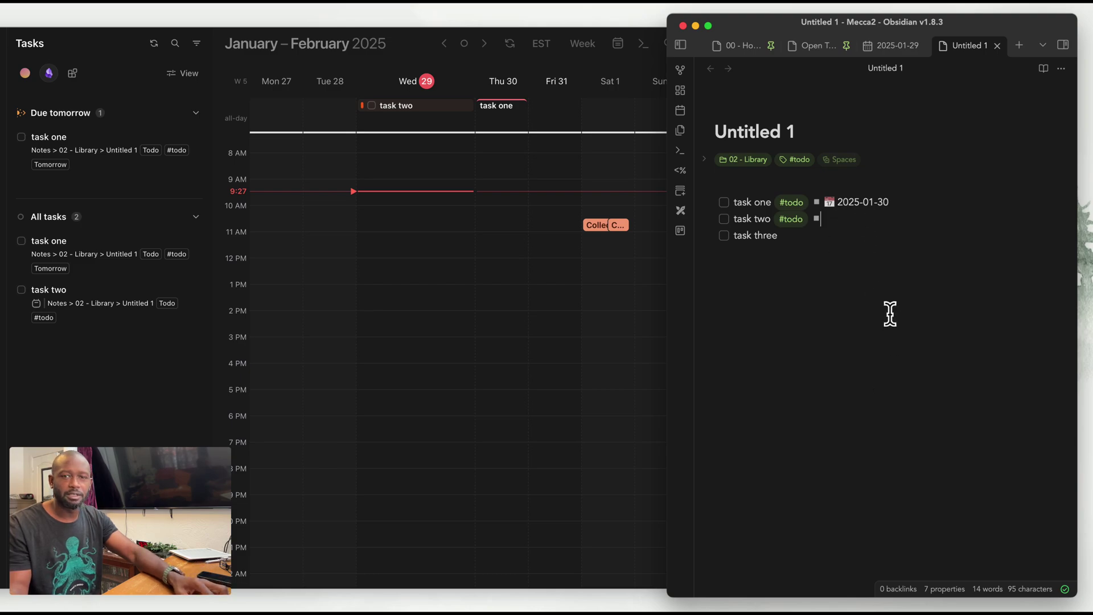
left_click(853, 226)
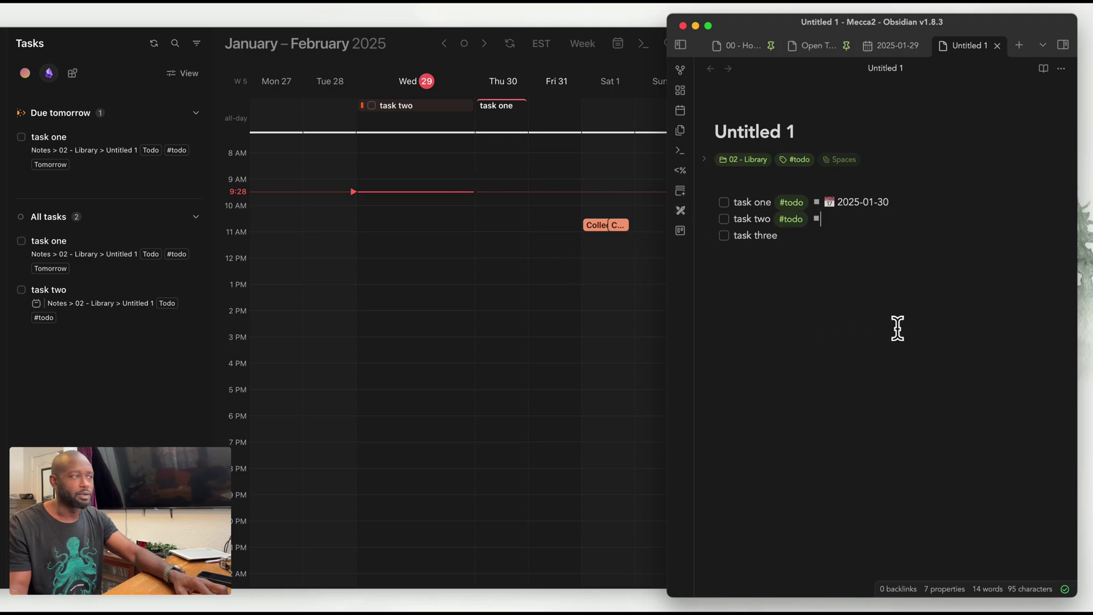
left_click(409, 54)
left_click_drag(393, 107, 509, 148)
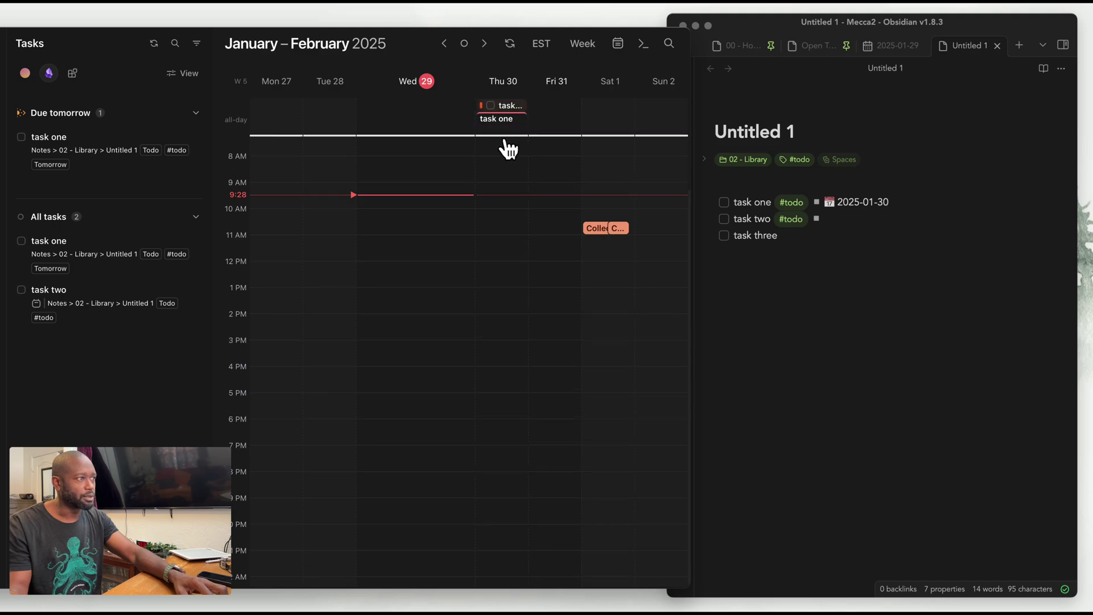
Give "task two" in the Obsidian note a due date of today (2025-01-29)
left_click(860, 264)
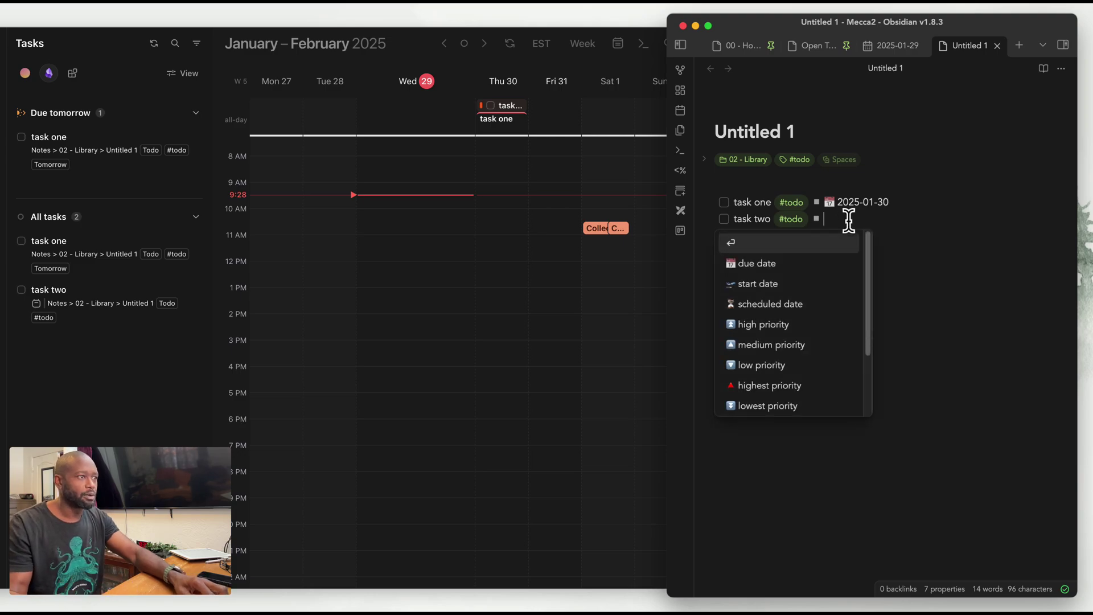
left_click(780, 265)
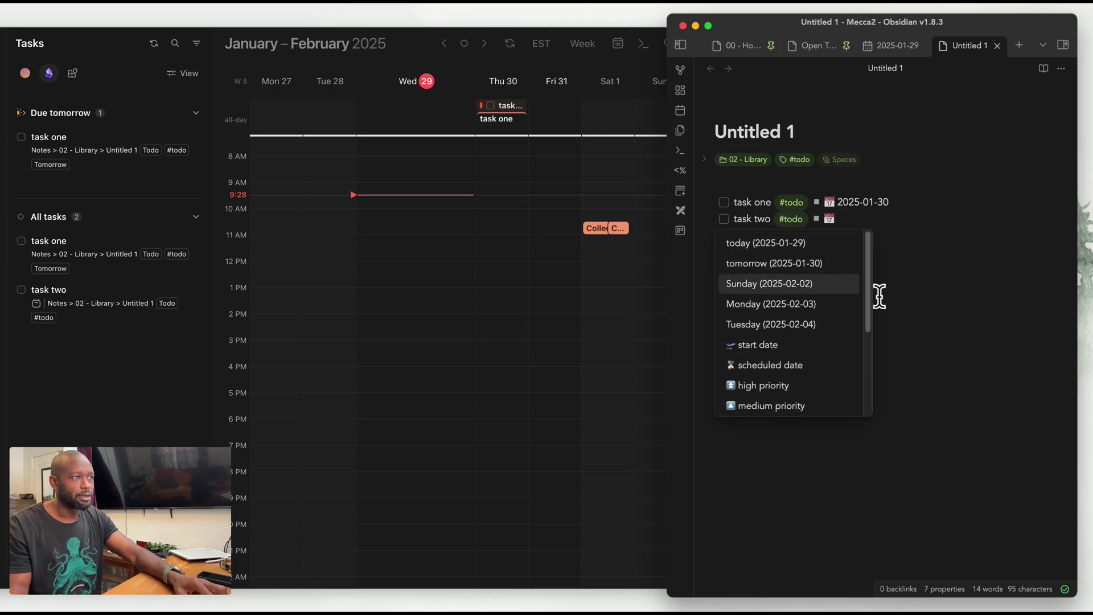
left_click(797, 248)
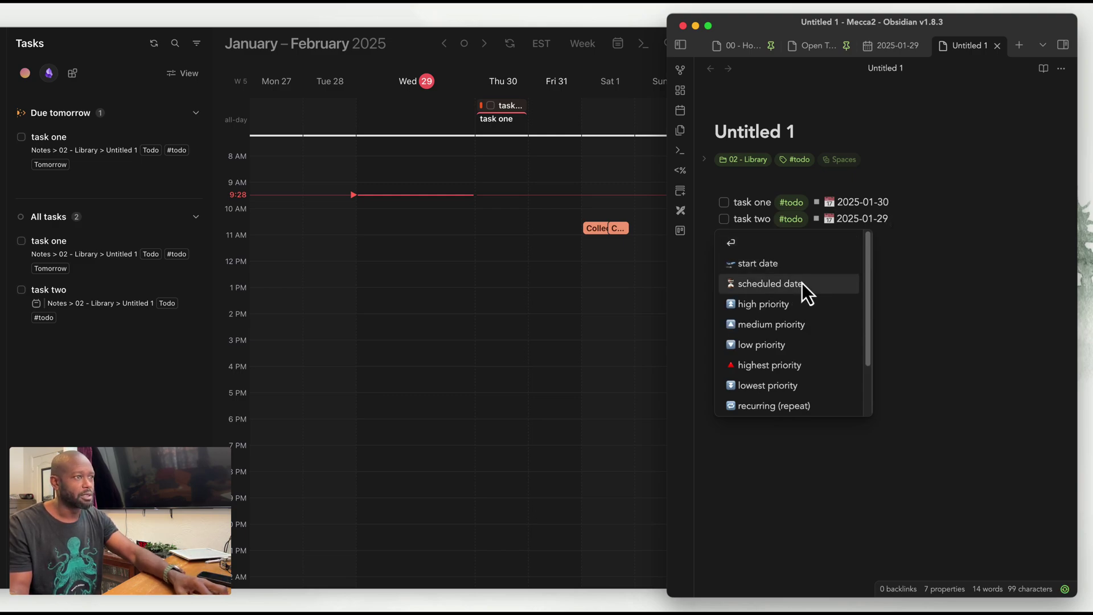
key("Return")
type("task three")
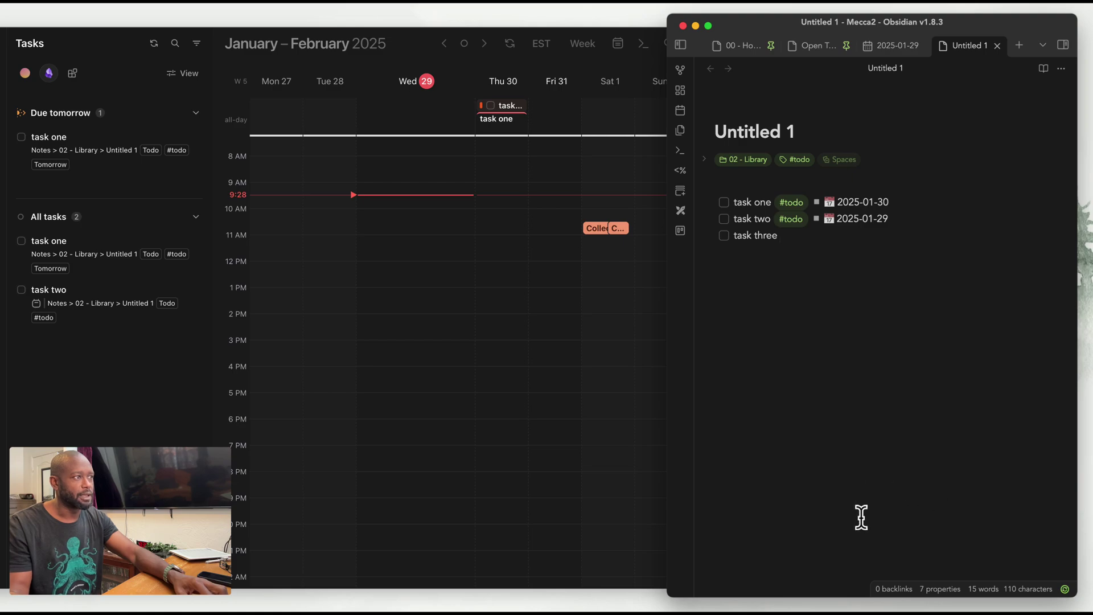
Check "task two" in Morgen, move its scheduled block from Thursday to the all-day row of Wednesday 29, and return to the note
key("super+Tab")
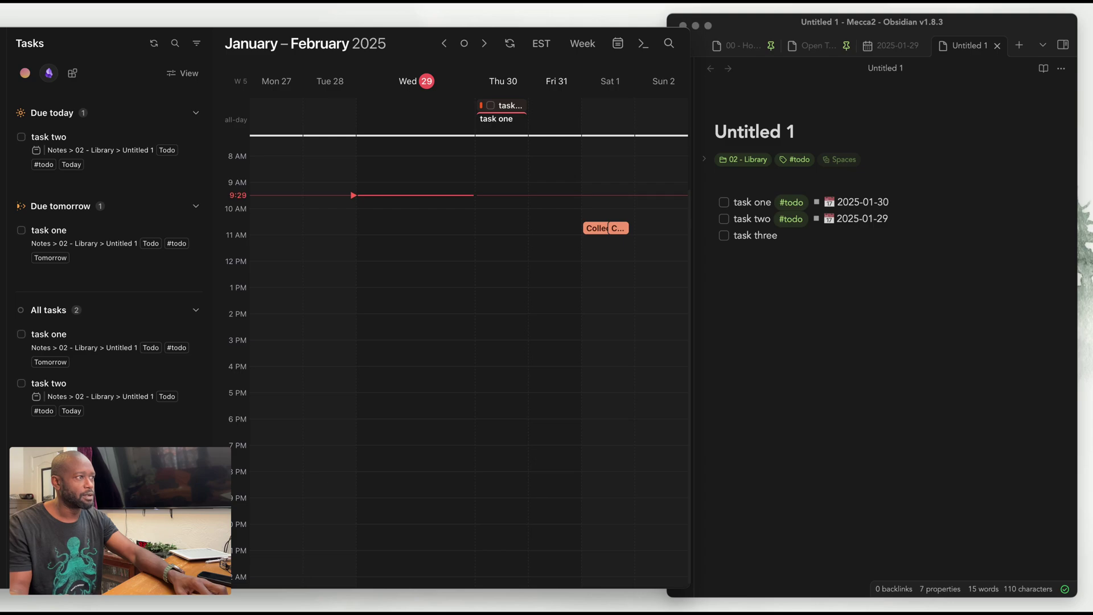
left_click(823, 462)
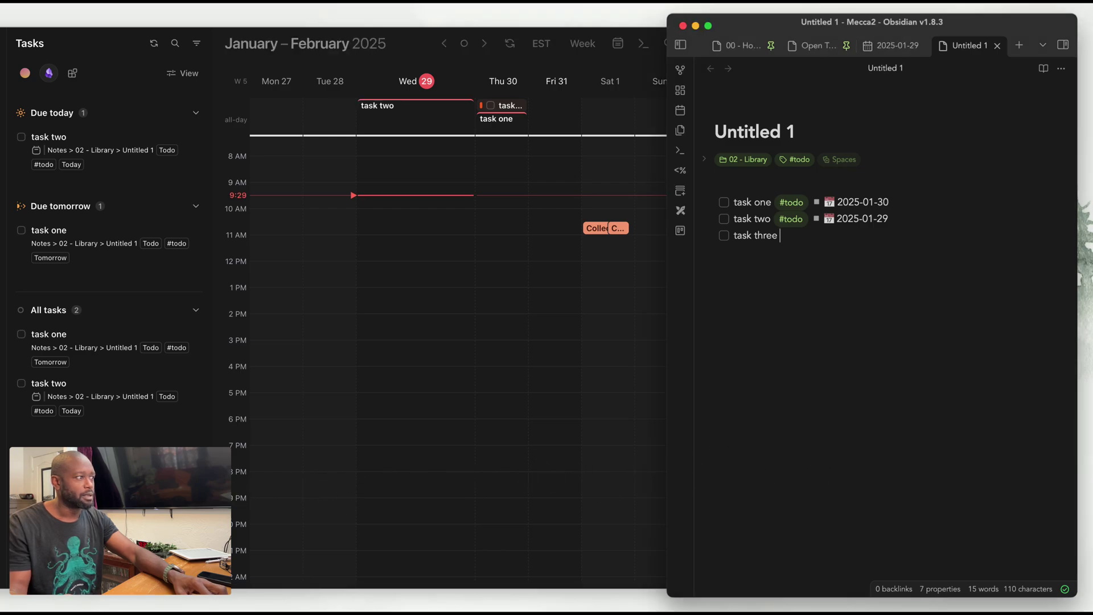
left_click(166, 484)
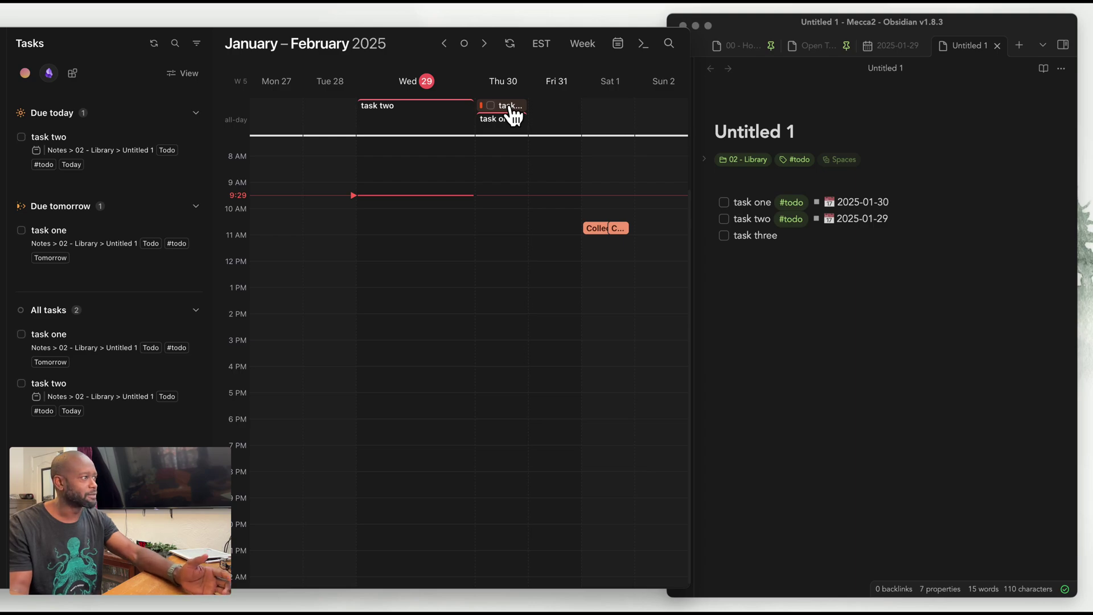
left_click_drag(512, 114, 423, 145)
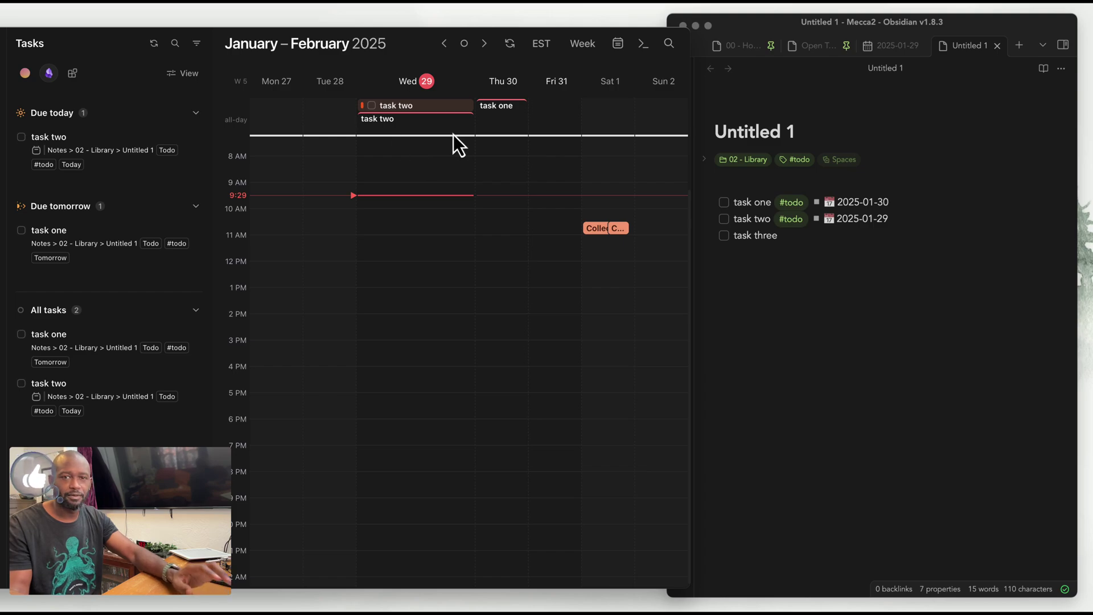
left_click(870, 239)
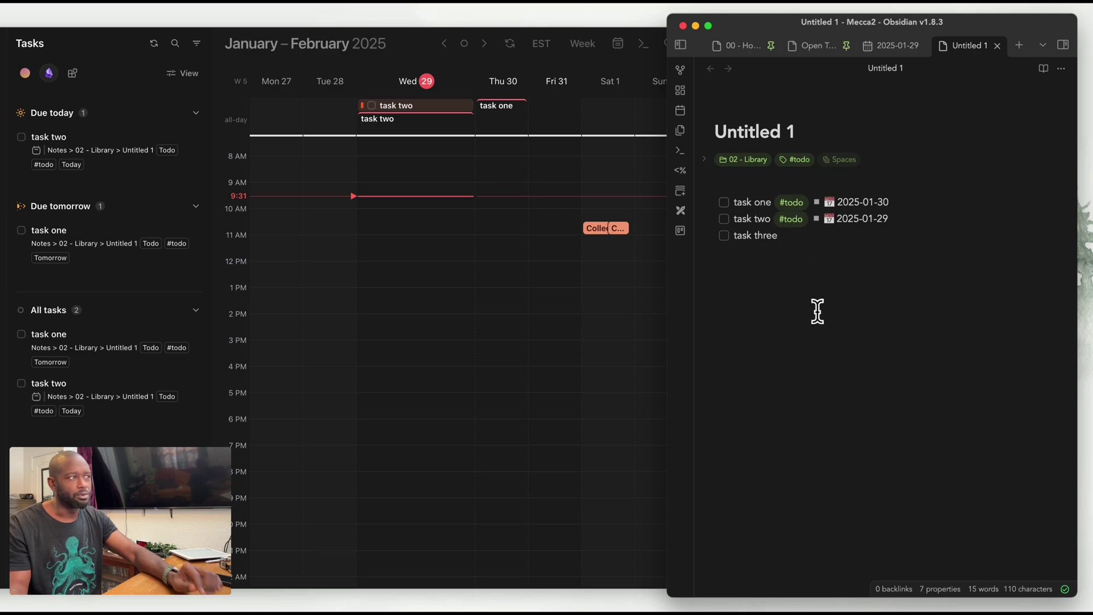
Try to move the all-day "task two" due entry into a Wednesday time slot, and show the Obsidian tasks in Morgen's task list
left_click(402, 121)
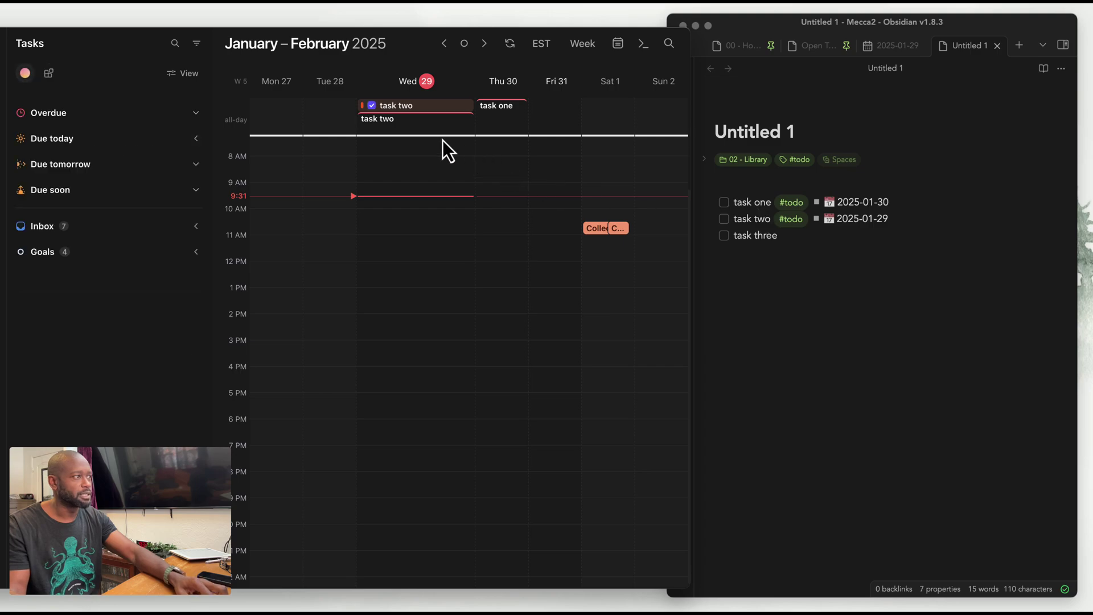
left_click_drag(392, 129, 413, 278)
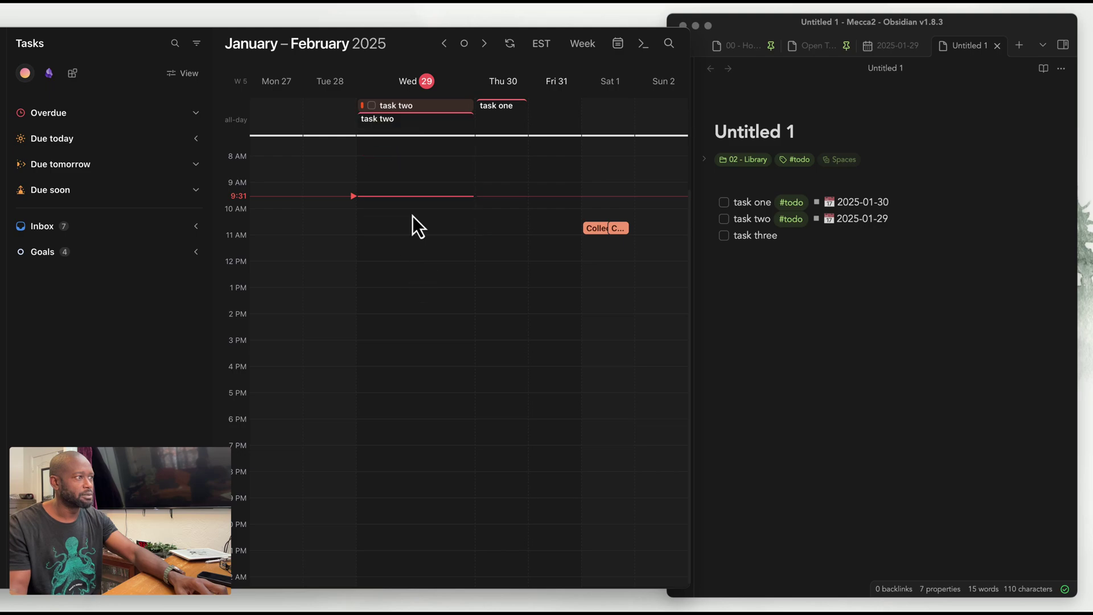
left_click_drag(395, 125, 405, 262)
left_click(49, 74)
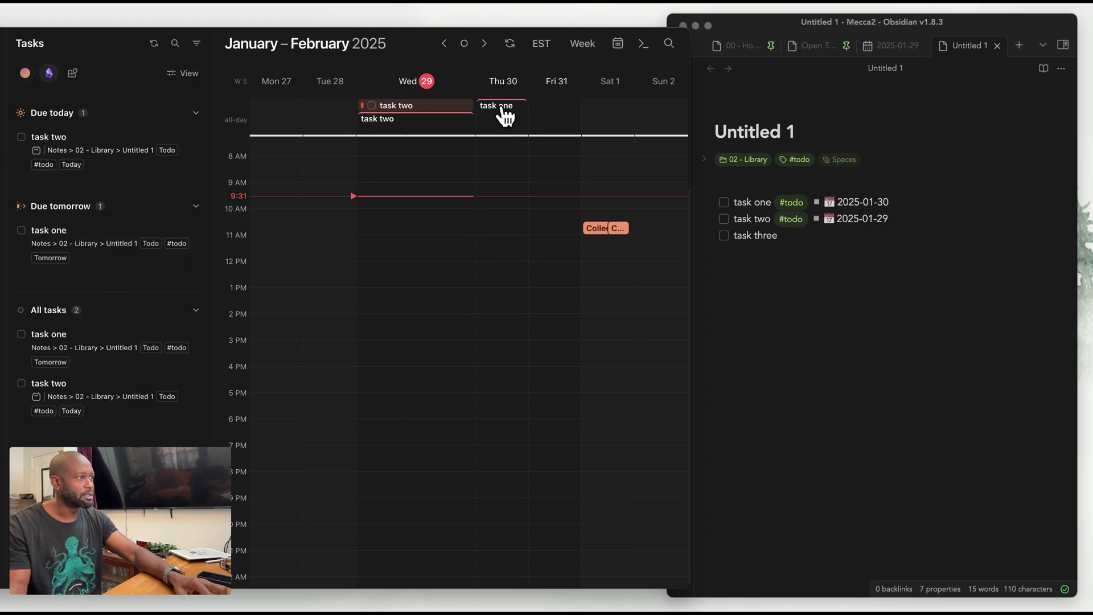
Try to move the all-day due entries of "task one" and "task two" into timed calendar slots
left_click_drag(500, 110, 507, 262)
left_click_drag(428, 128, 468, 225)
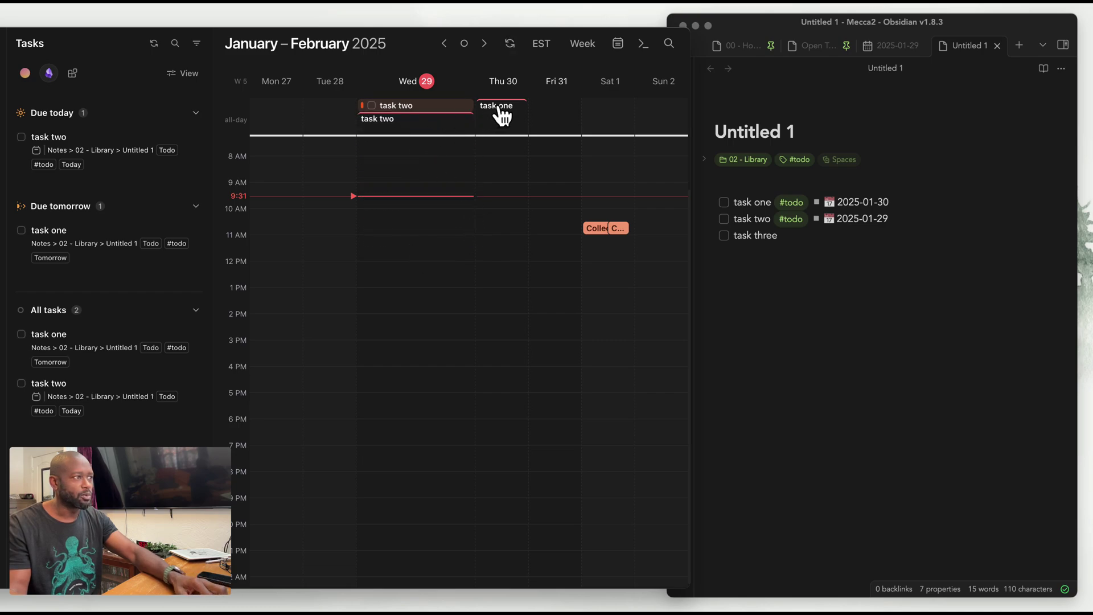
left_click_drag(499, 111, 492, 298)
left_click_drag(502, 116, 491, 197)
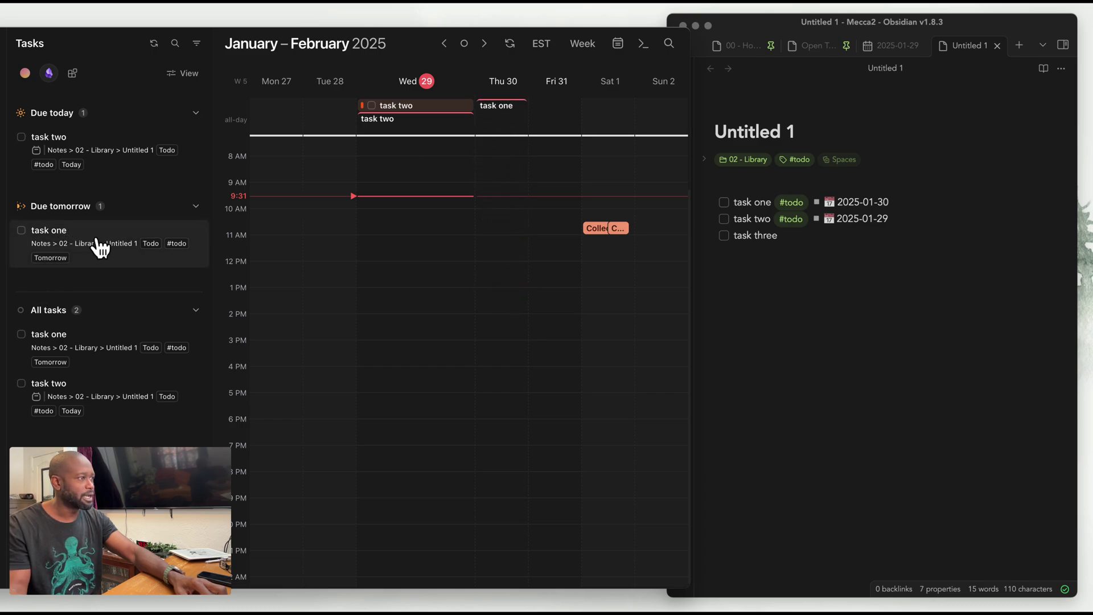
Schedule "task one" from Morgen's task list on Wednesday 29 at 12:15 PM and check its line in the Obsidian note
left_click_drag(100, 246, 449, 281)
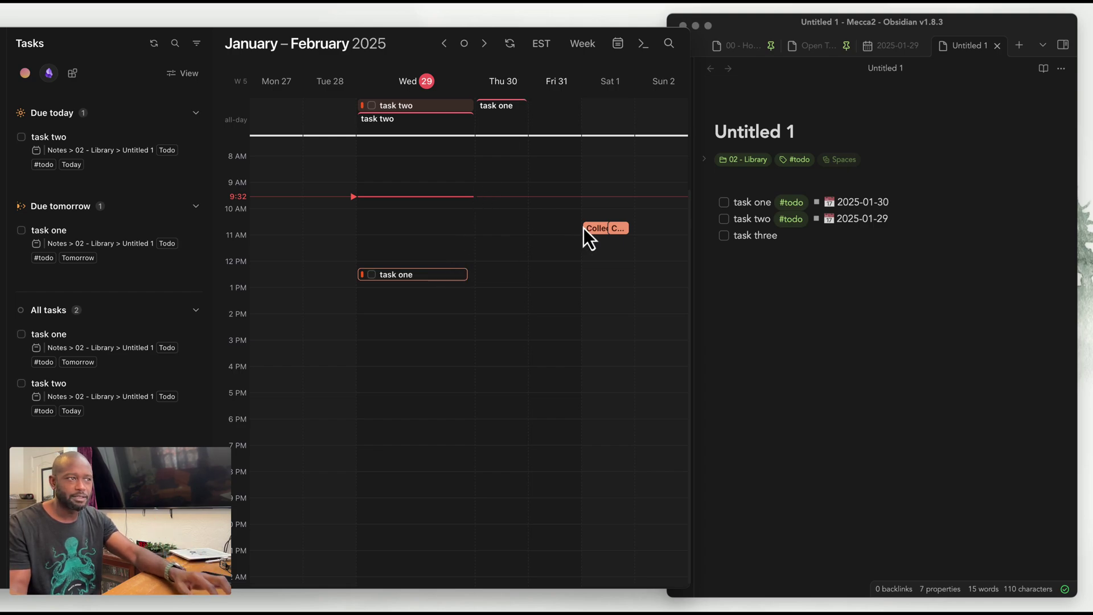
left_click(842, 263)
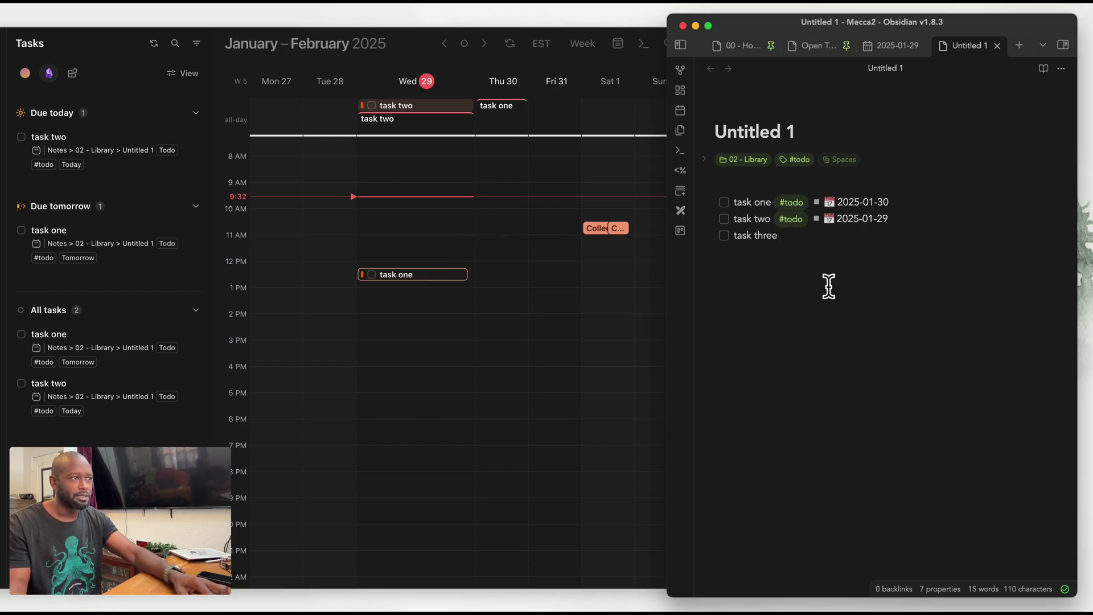
left_click(460, 316)
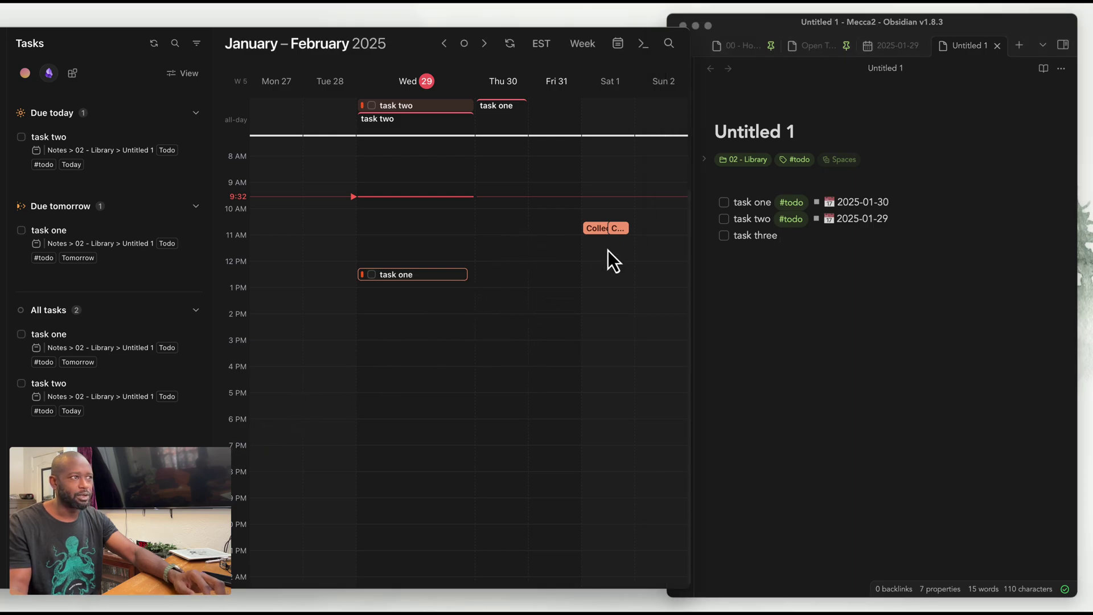
Narrow the Morgen window slightly and extend Wednesday's "task one" block to end at 7:30 PM
left_click_drag(685, 251, 660, 253)
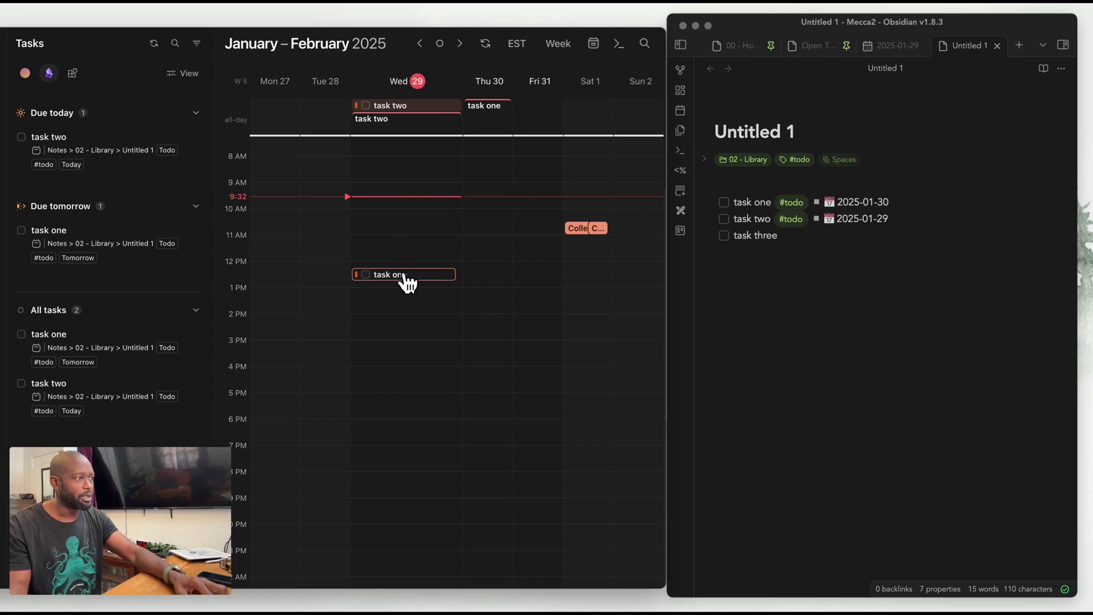
left_click_drag(420, 272, 420, 455)
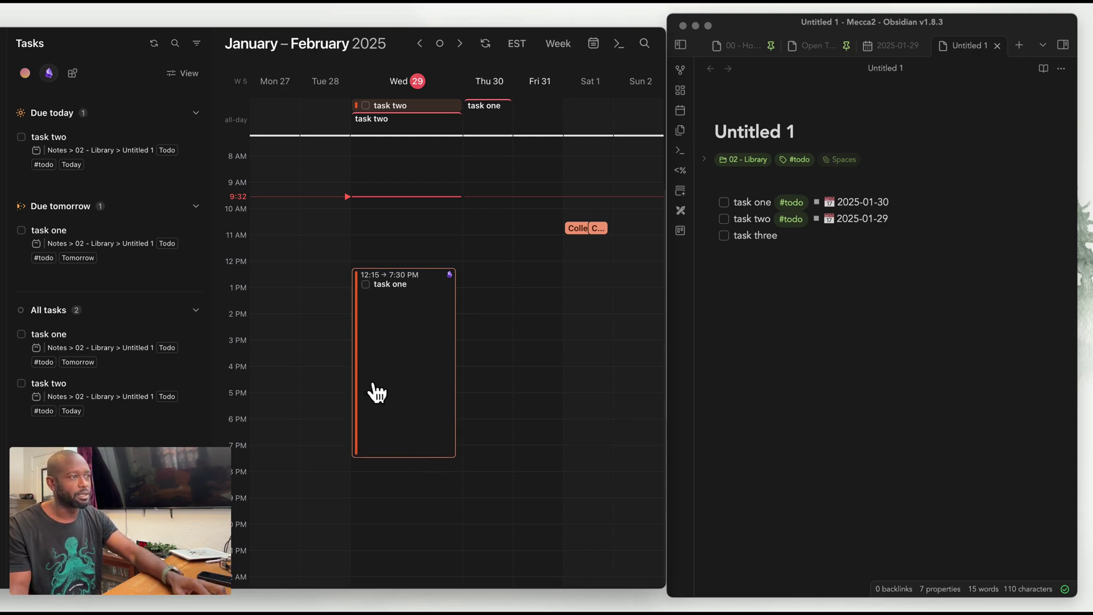
Block time for "task one" from its Thursday 30 due entry and extend the 8 AM block to end at 4:45 PM
left_click(846, 242)
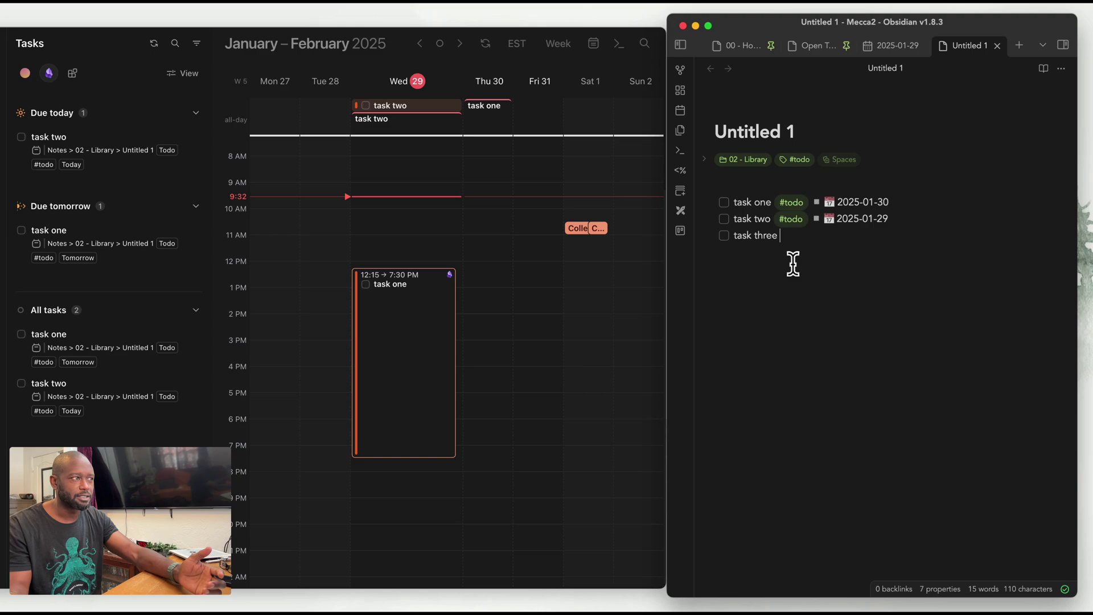
left_click(488, 113)
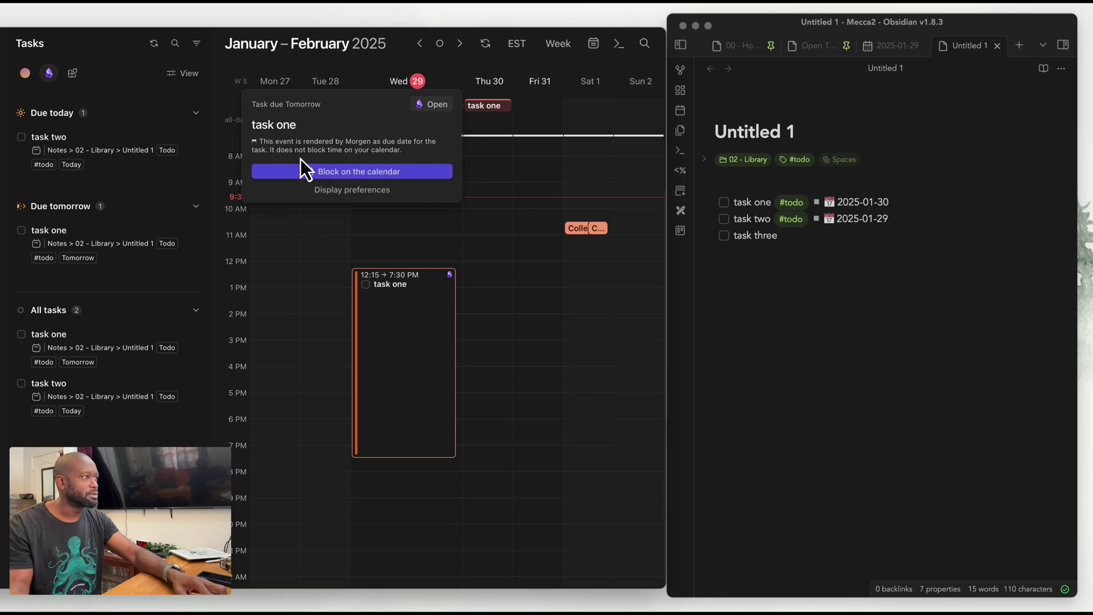
left_click(377, 175)
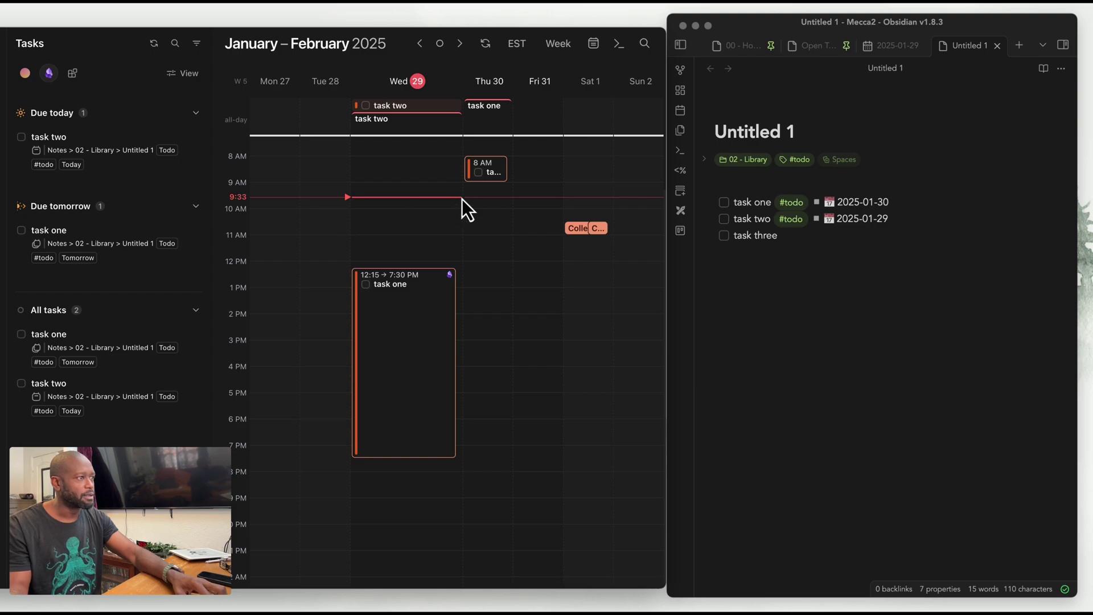
left_click_drag(496, 171, 503, 393)
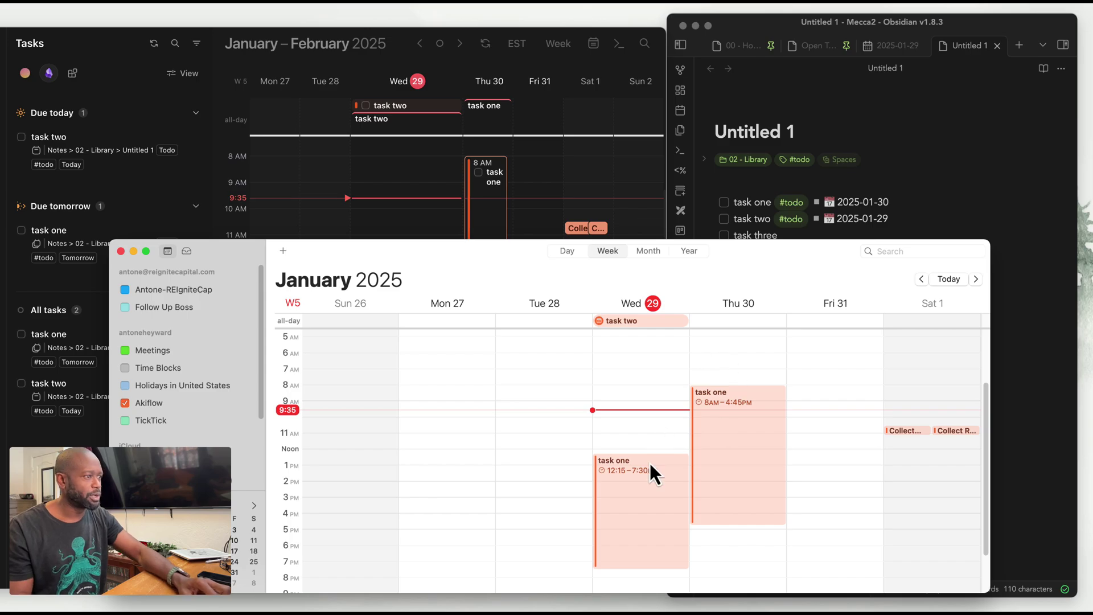
Move the Apple Calendar window lower so Morgen stays visible, and check the Thursday 30 "task one" event in it
left_click_drag(730, 265, 507, 322)
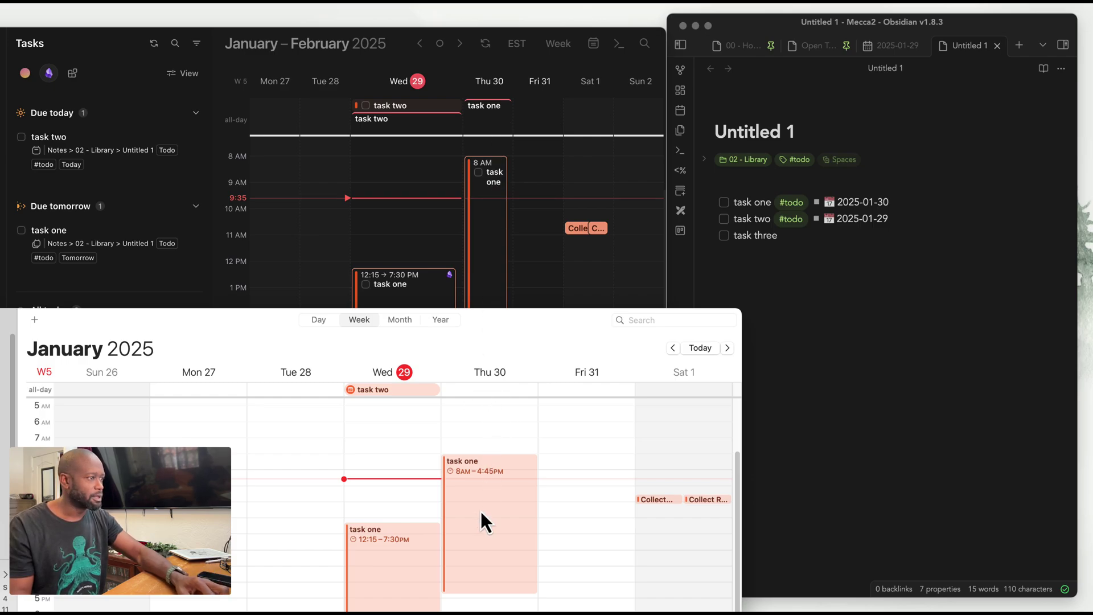
left_click(425, 558)
left_click(466, 550)
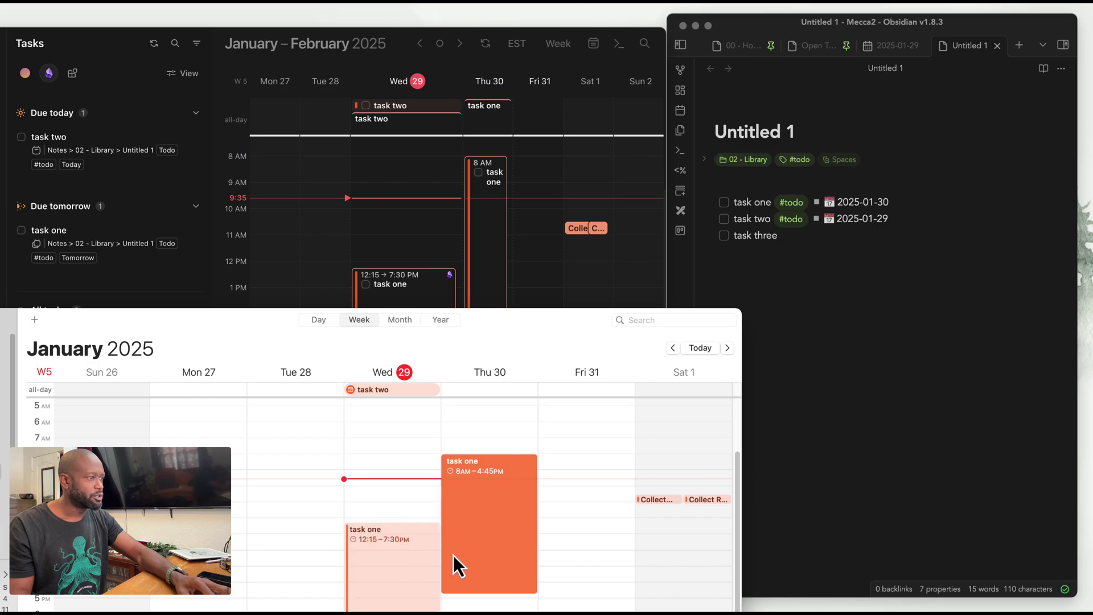
Switch to Morgen, move Thursday's "task one" block to start at 10 AM, and compare the events with Apple Calendar
left_click(412, 279)
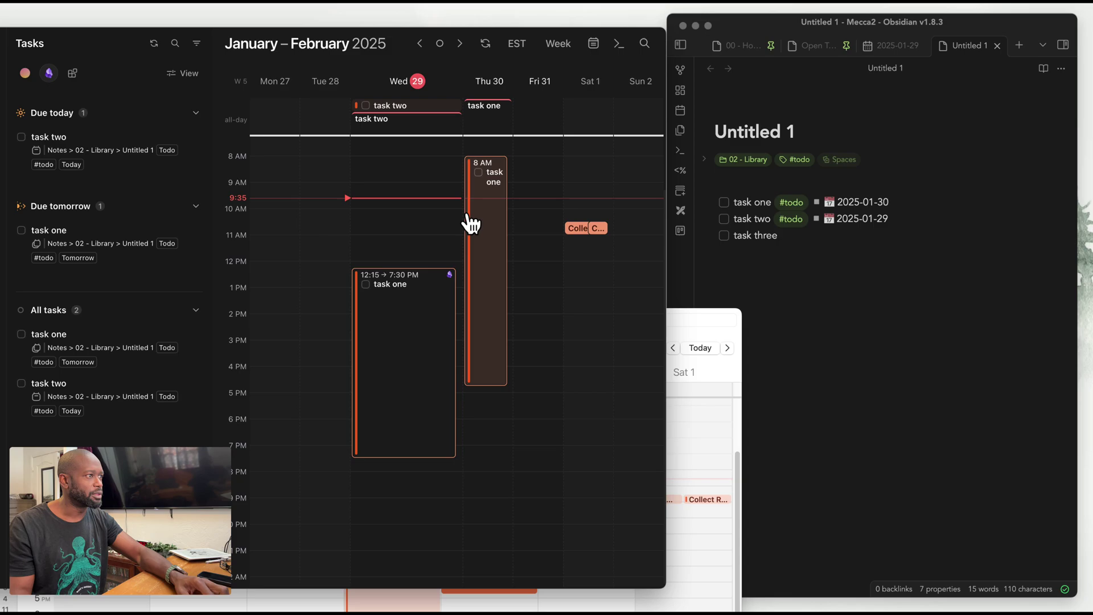
left_click_drag(493, 171, 493, 218)
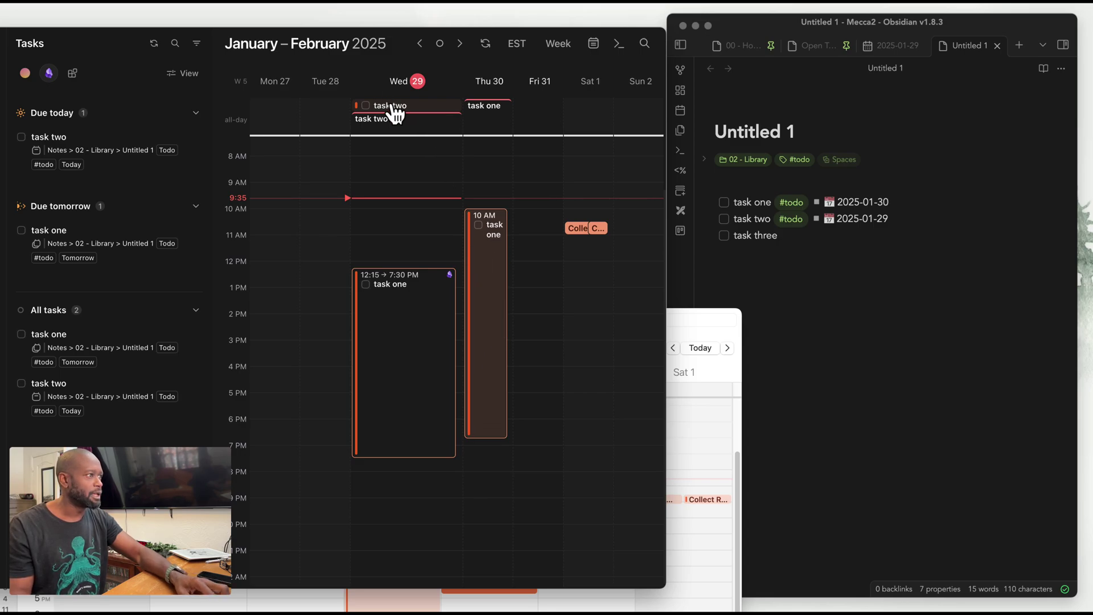
left_click(689, 326)
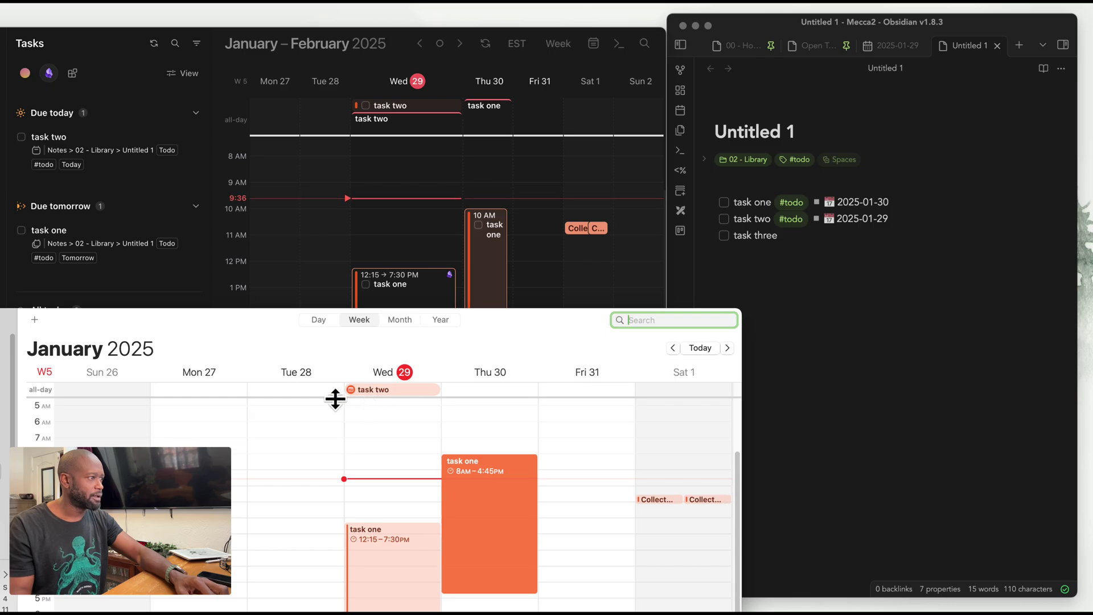
mouse_move(334, 398)
left_mouse_down()
mouse_move(334, 432)
mouse_move(338, 398)
left_mouse_up()
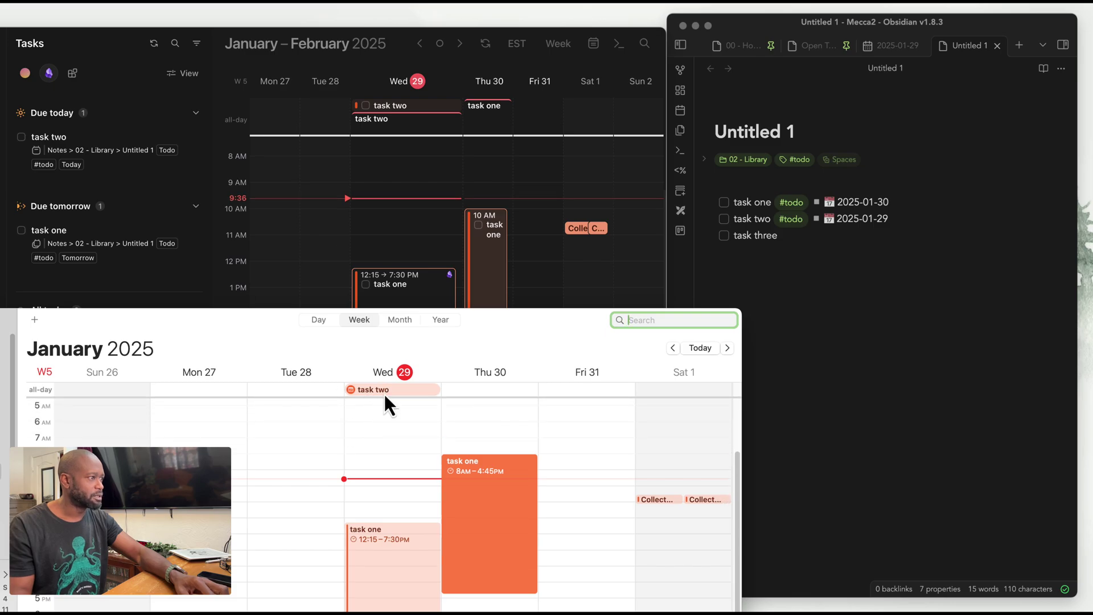
left_click(404, 46)
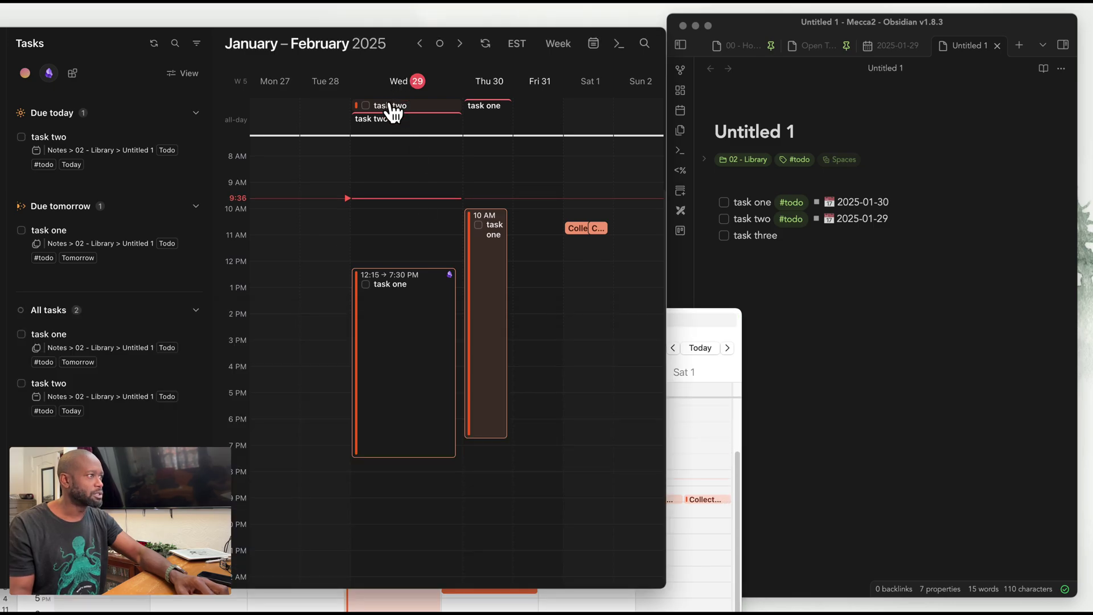
left_click(692, 311)
scroll(475, 437, "down", 3)
scroll(450, 446, "up", 8)
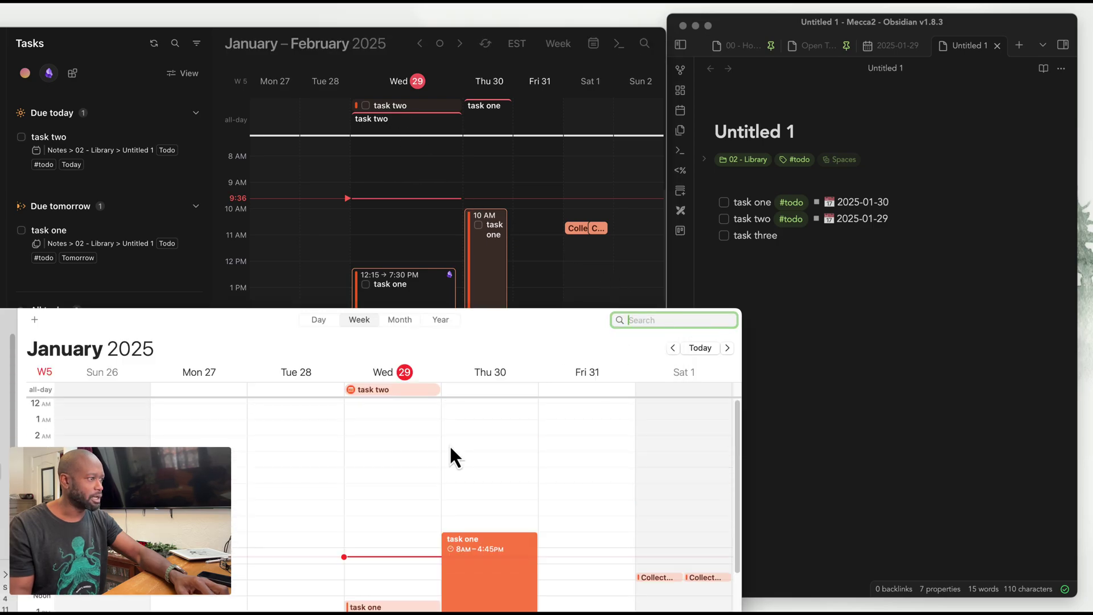
scroll(451, 444, "down", 7)
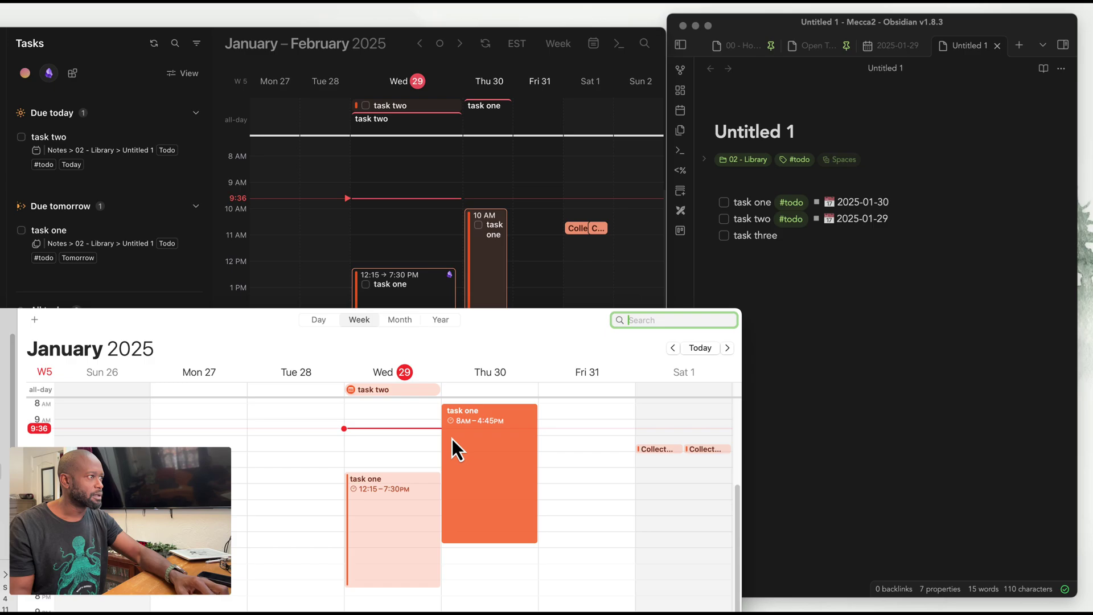
Move Morgen's all-day "task two" block to 10:45–11:45 AM on Wednesday 29 and check the result in Apple Calendar
left_click(422, 107)
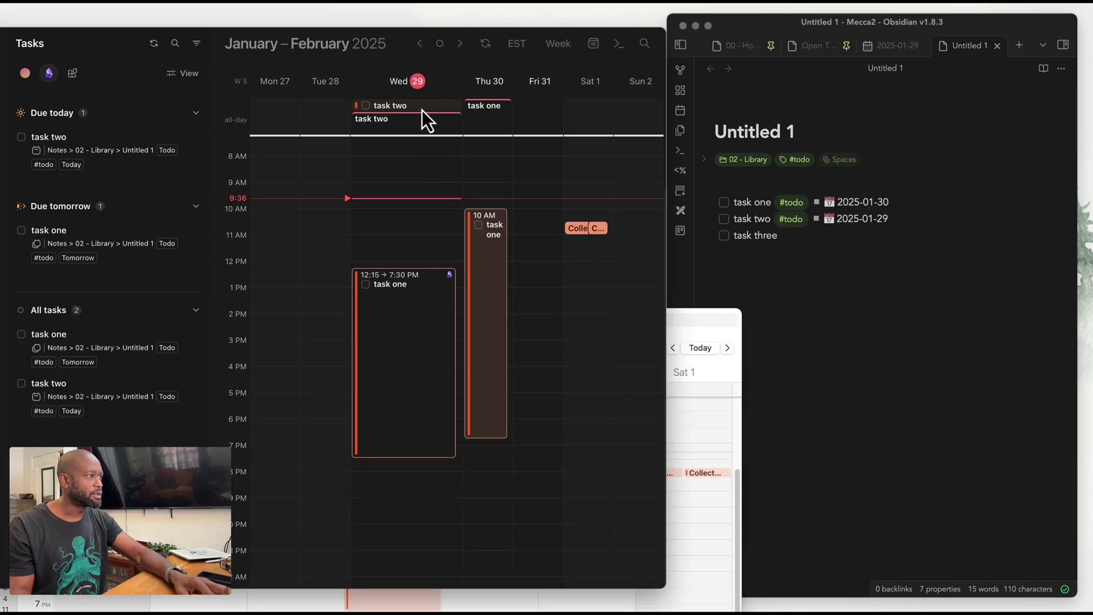
left_click_drag(424, 119, 414, 235)
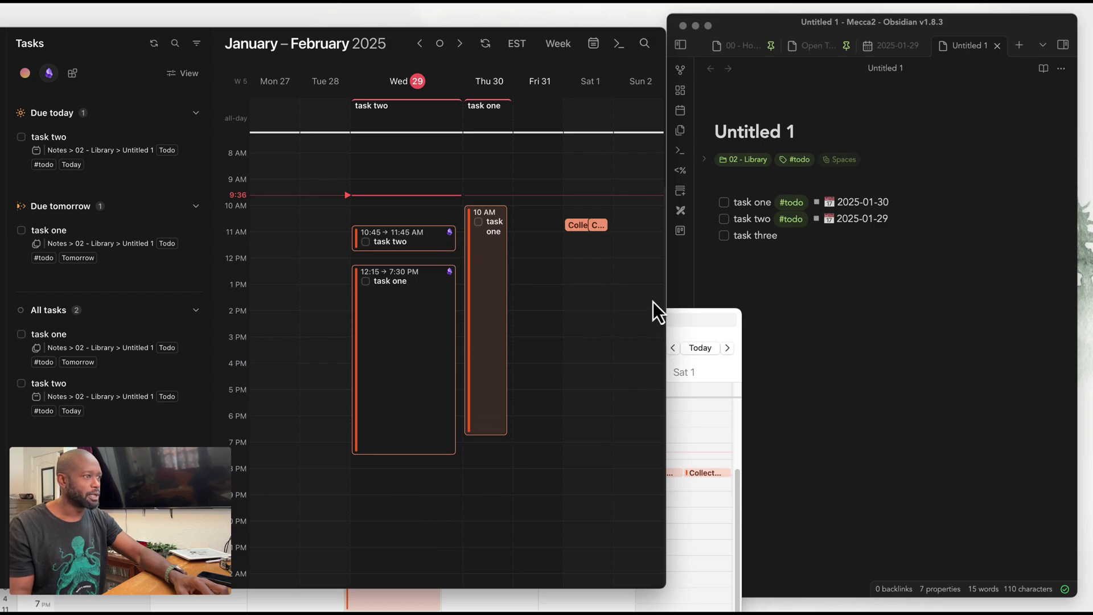
left_click(676, 318)
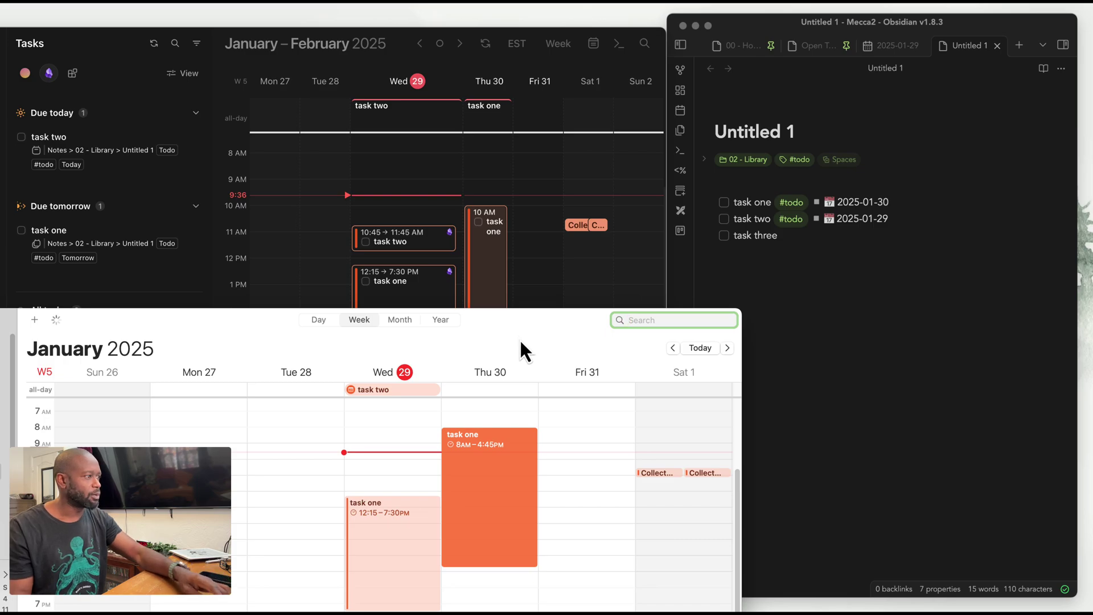
scroll(404, 493, "up", 1)
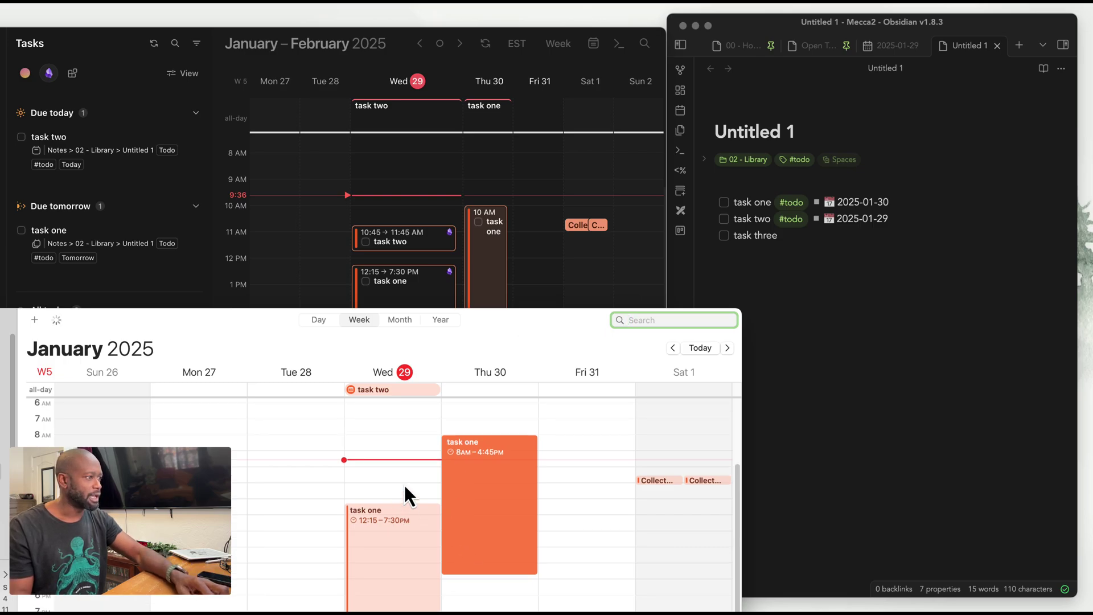
scroll(404, 487, "up", 1)
scroll(404, 485, "down", 3)
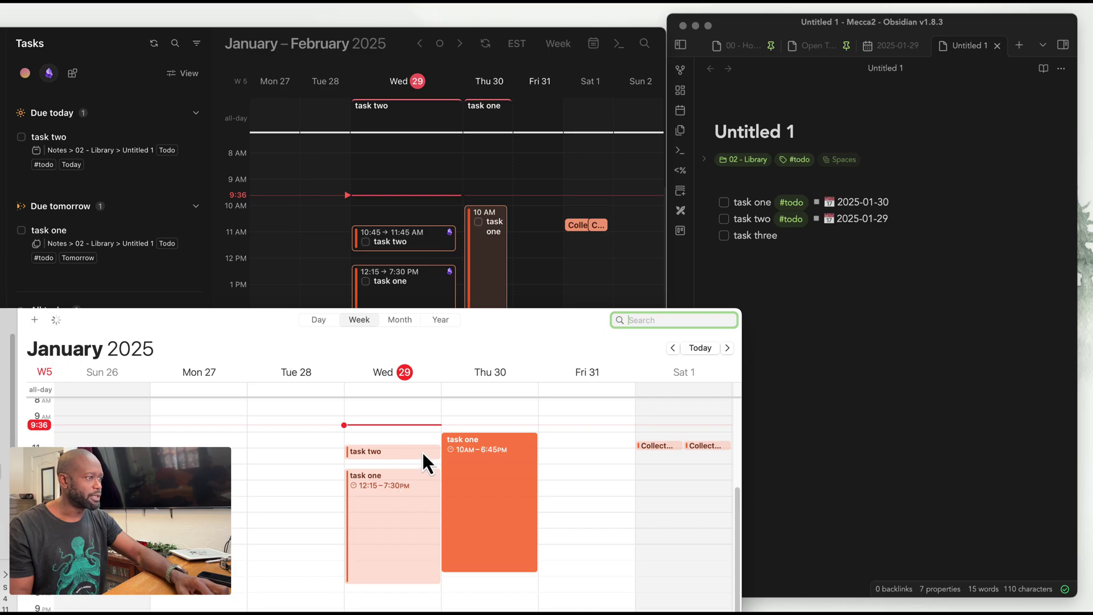
scroll(410, 464, "up", 2)
scroll(418, 470, "up", 1)
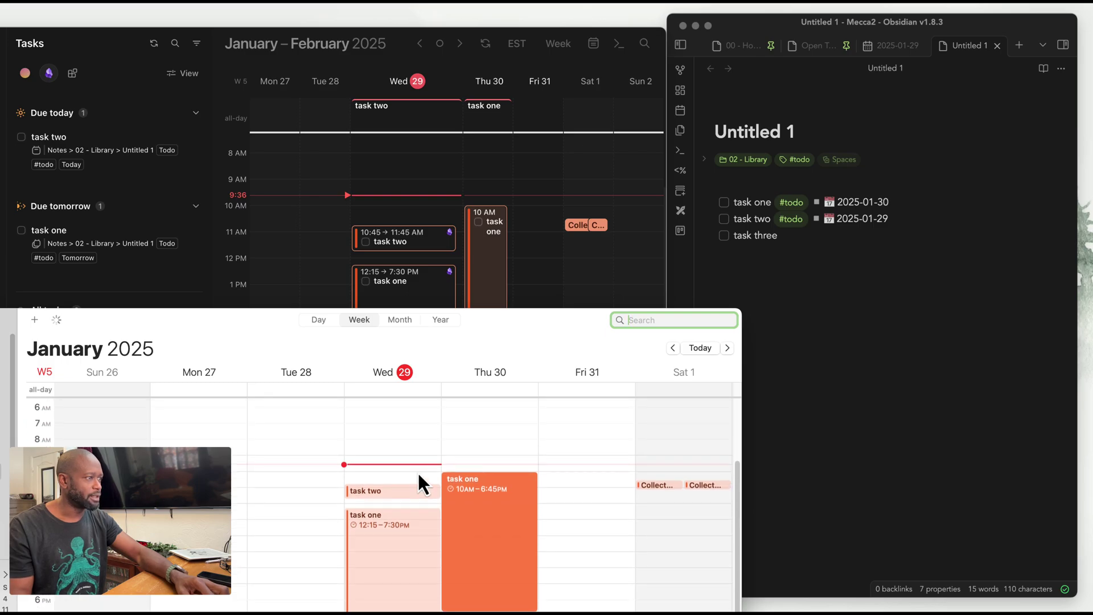
scroll(417, 470, "down", 3)
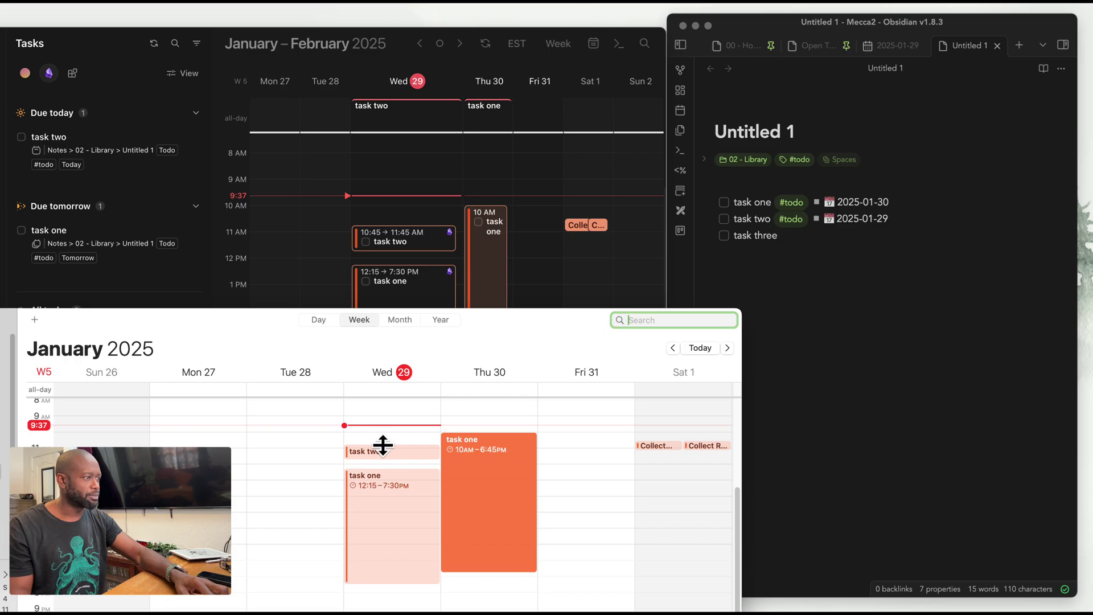
Set the start of Wednesday's "task two" event to 9:30 AM in Apple Calendar, and put the Calendar window away
left_click_drag(383, 445, 385, 424)
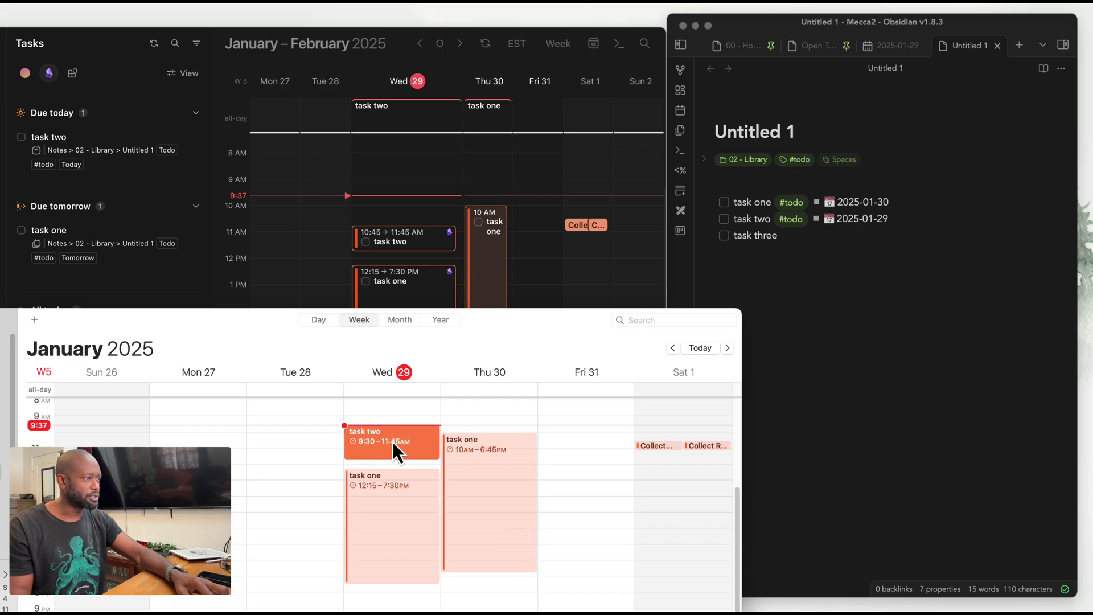
left_click(336, 520)
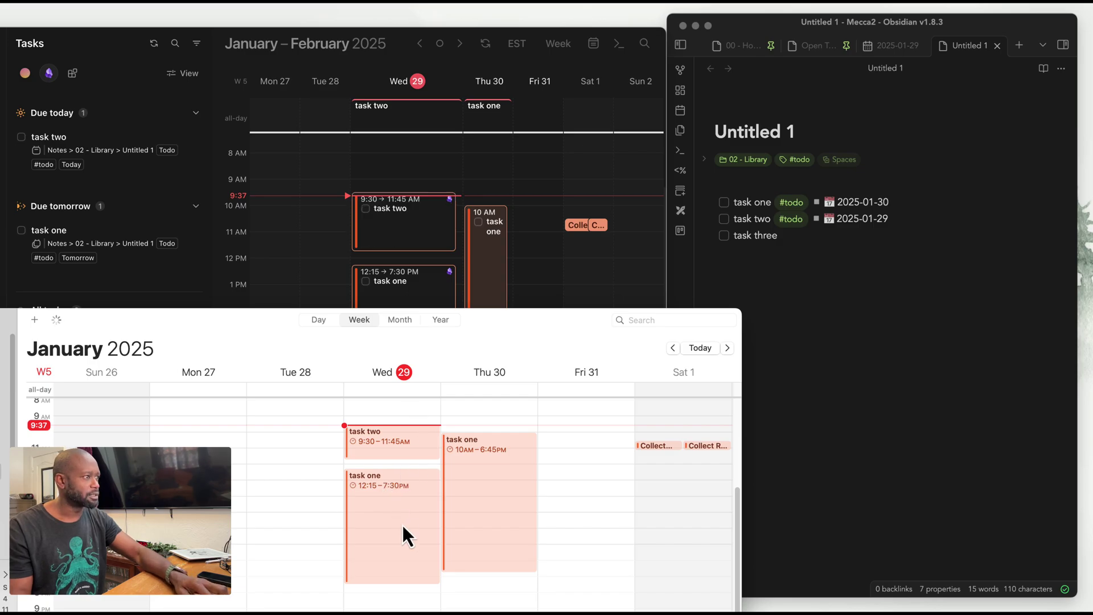
left_click_drag(524, 318, 536, 251)
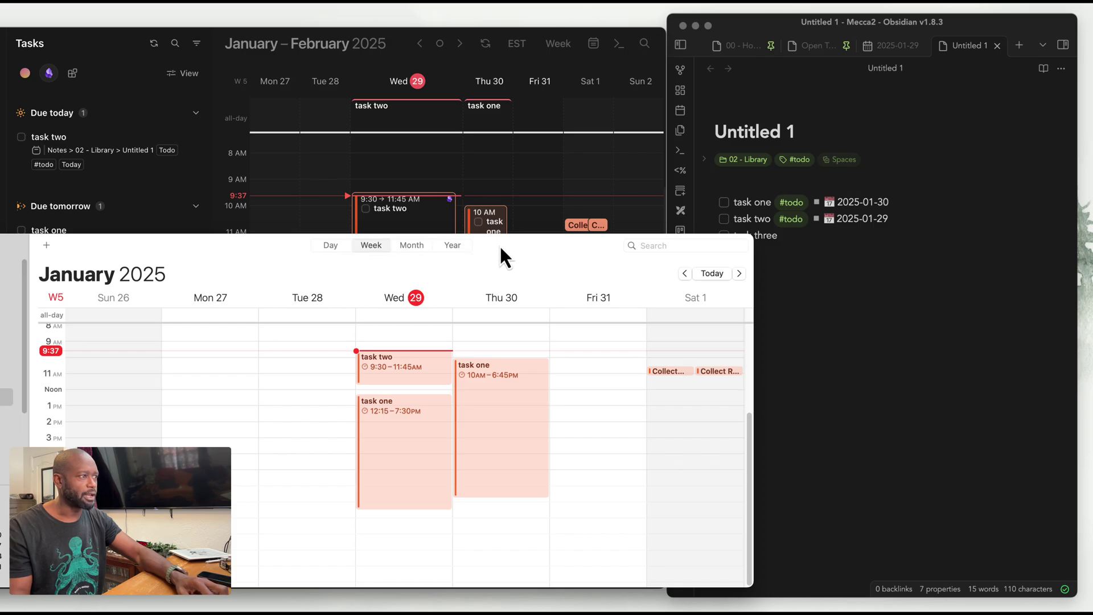
left_click_drag(501, 247, 547, 202)
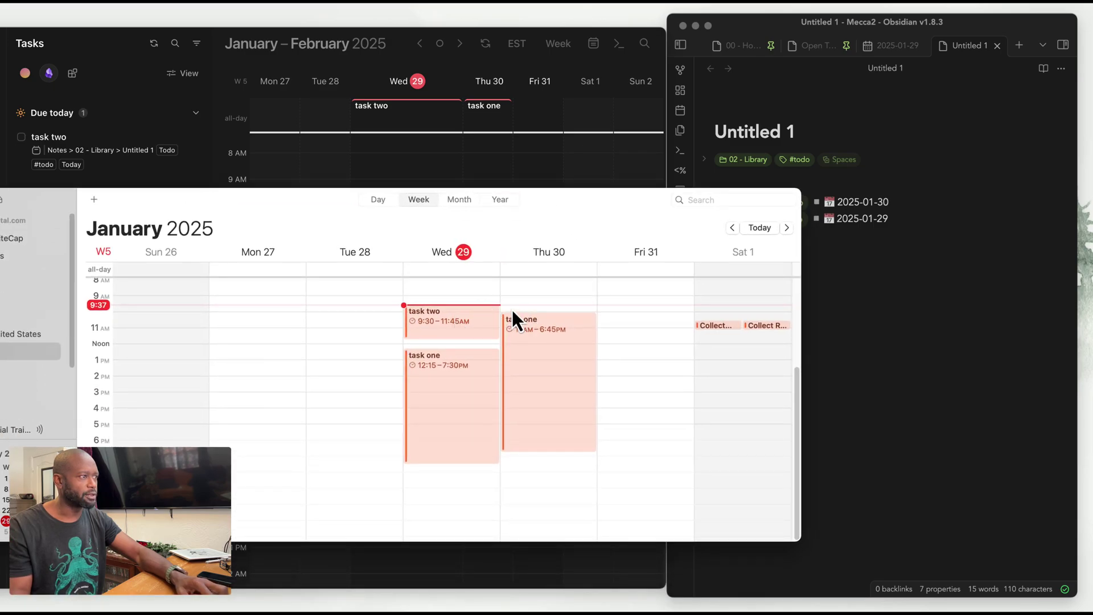
double_click(606, 193)
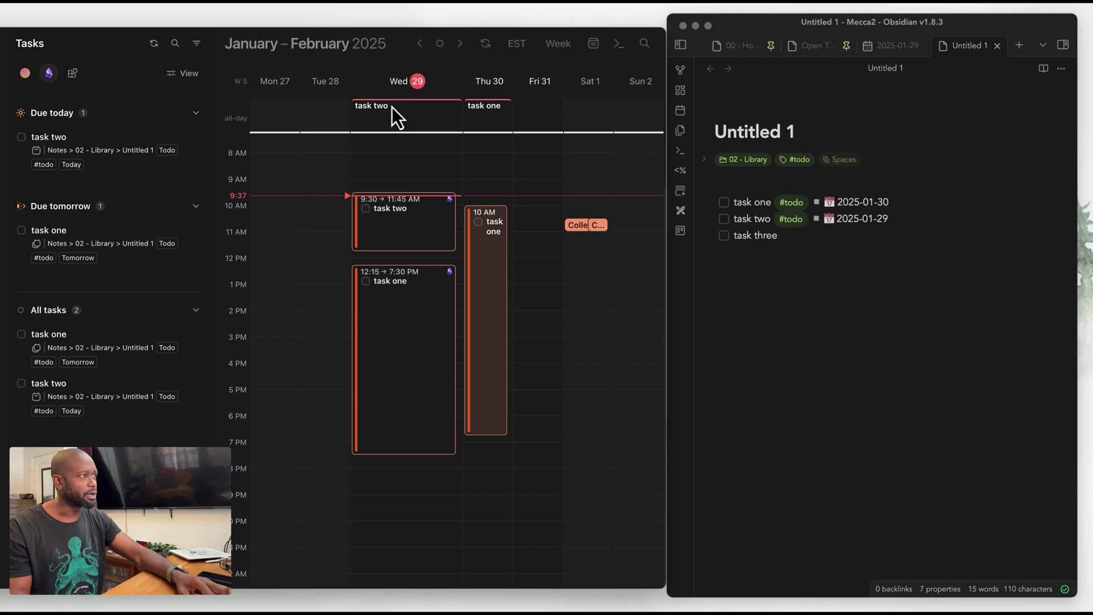
View the due-date details of "task two" on Wednesday 29 and "task one" on Thursday 30 in Morgen
left_click(395, 176)
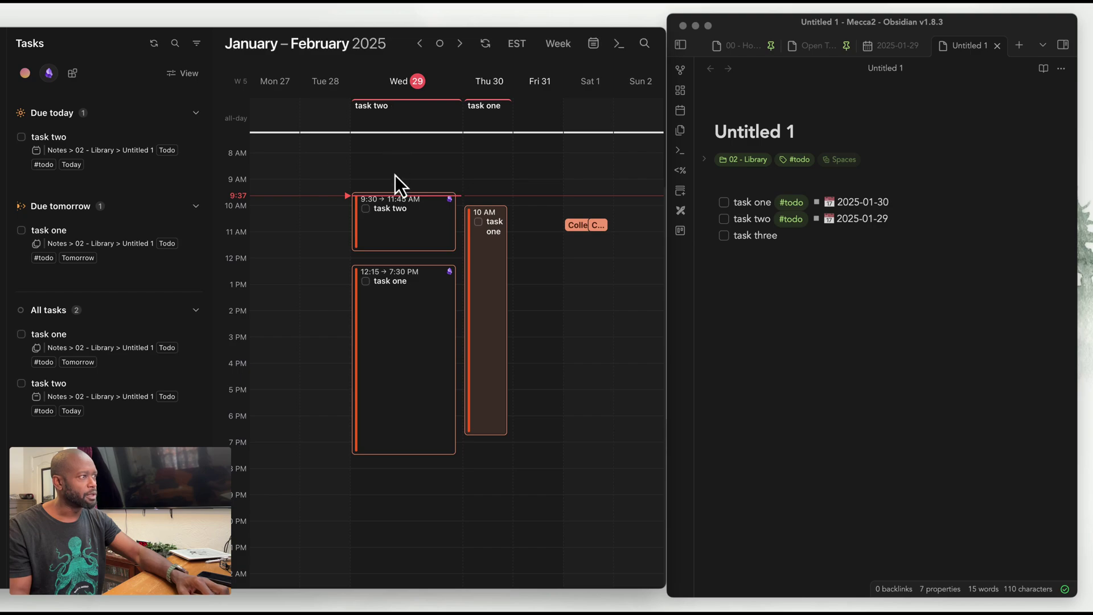
left_click(402, 107)
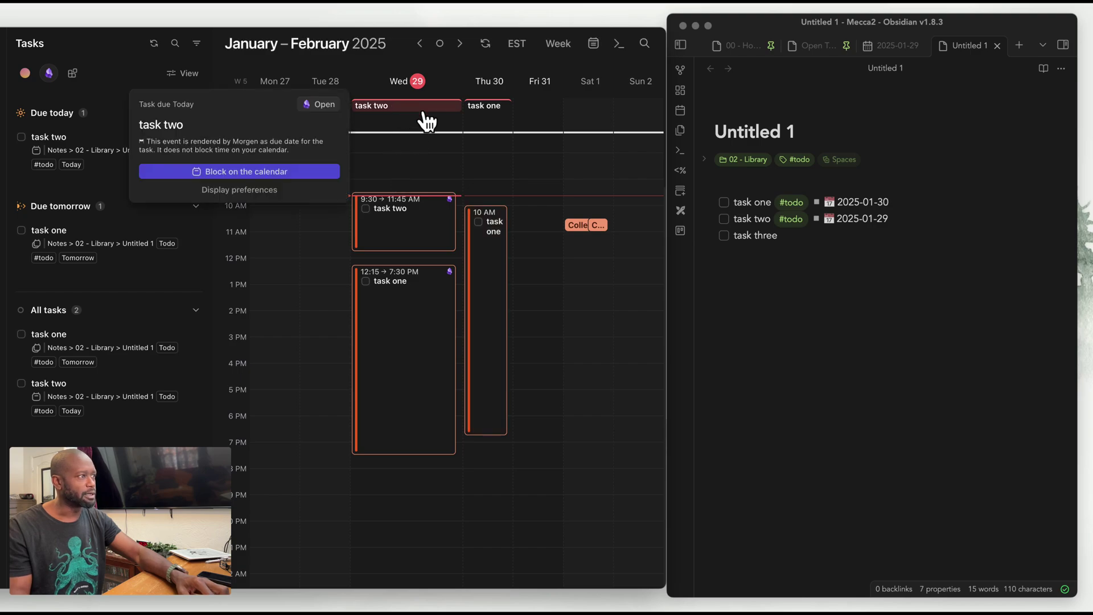
left_click(489, 111)
left_click(493, 110)
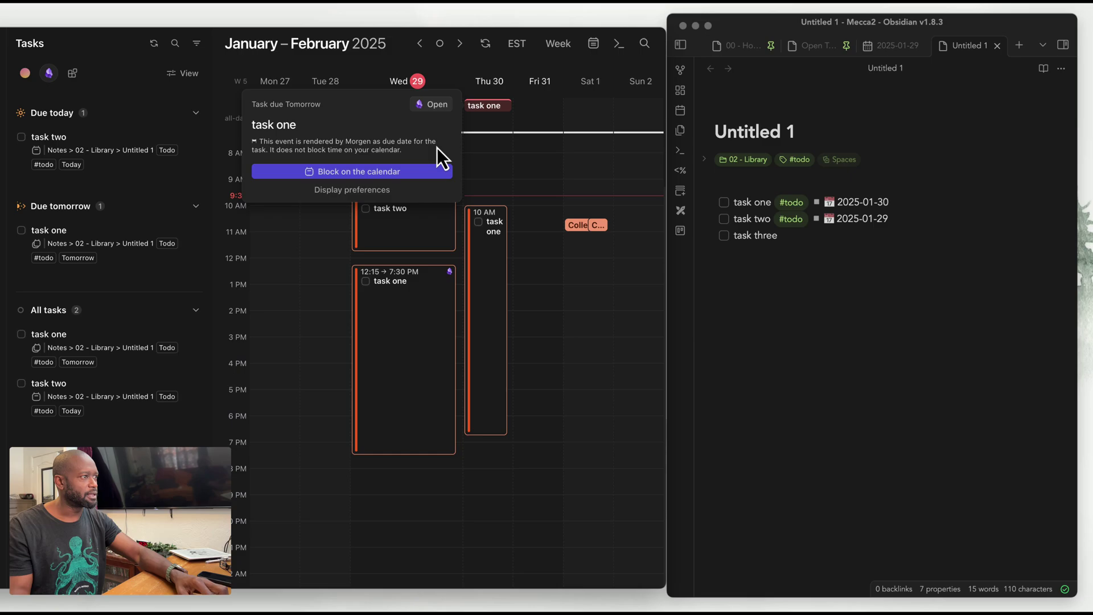
left_click(527, 72)
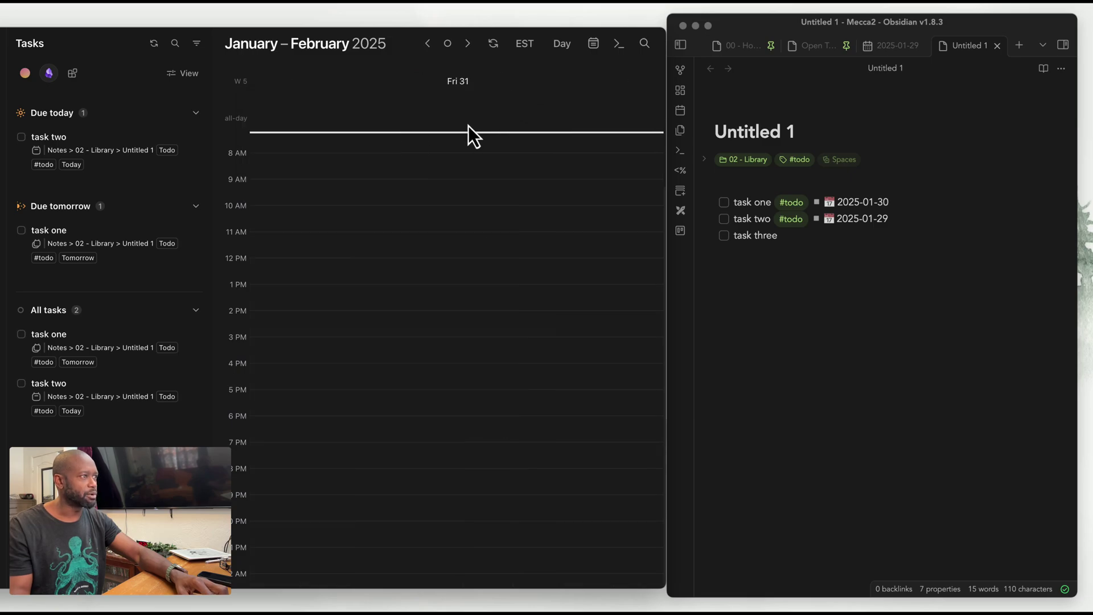
left_click(428, 50)
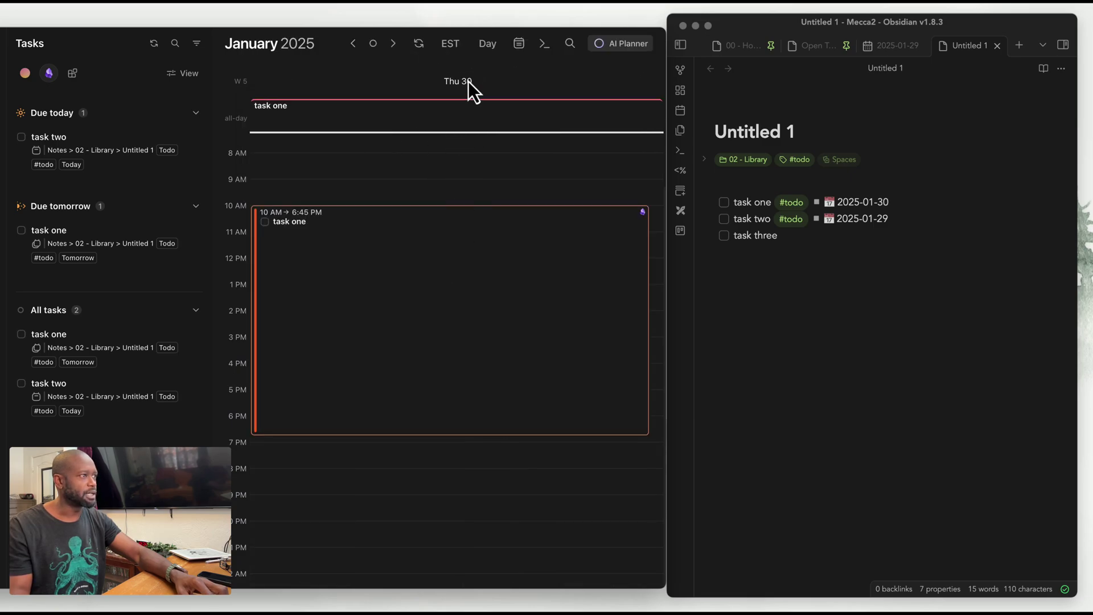
left_click(517, 51)
left_click(488, 48)
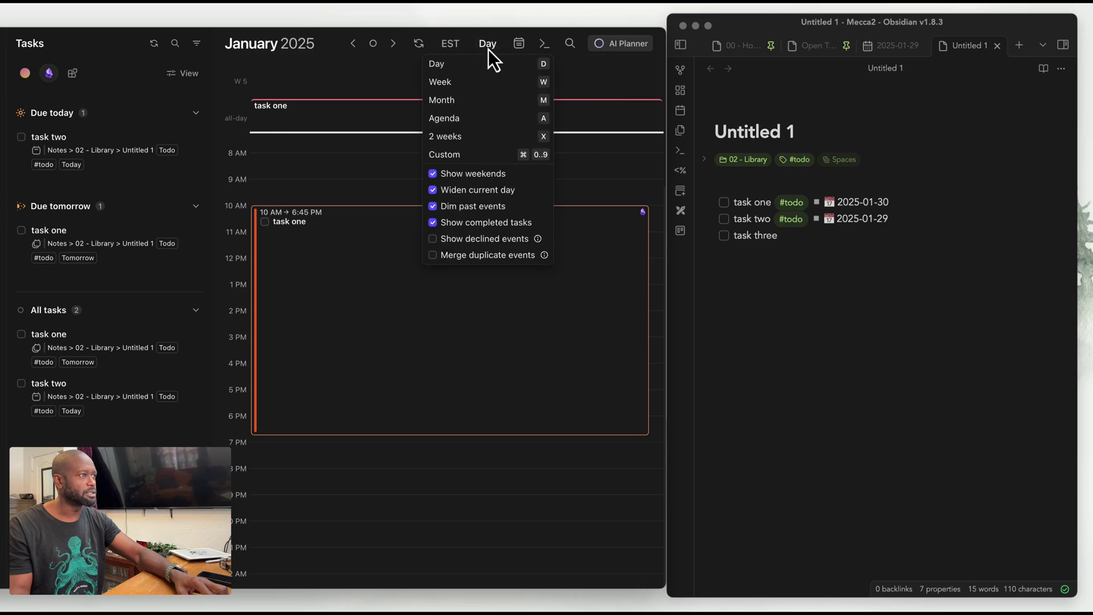
left_click(466, 82)
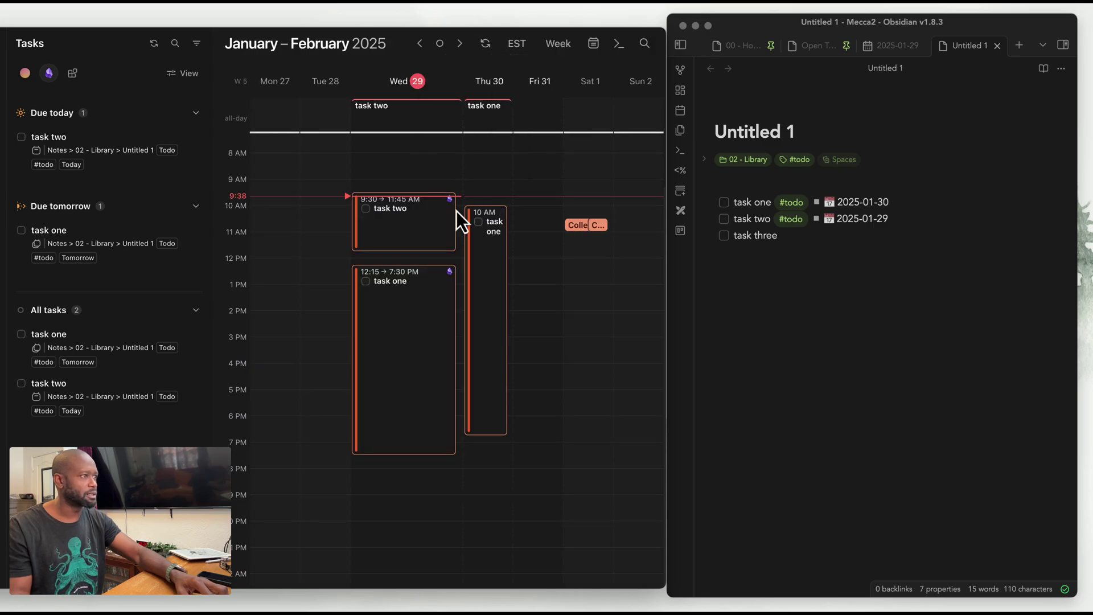
Move the all-day due entries of "task two" and "task one" to Saturday, February 1
scroll(470, 339, "up", 2)
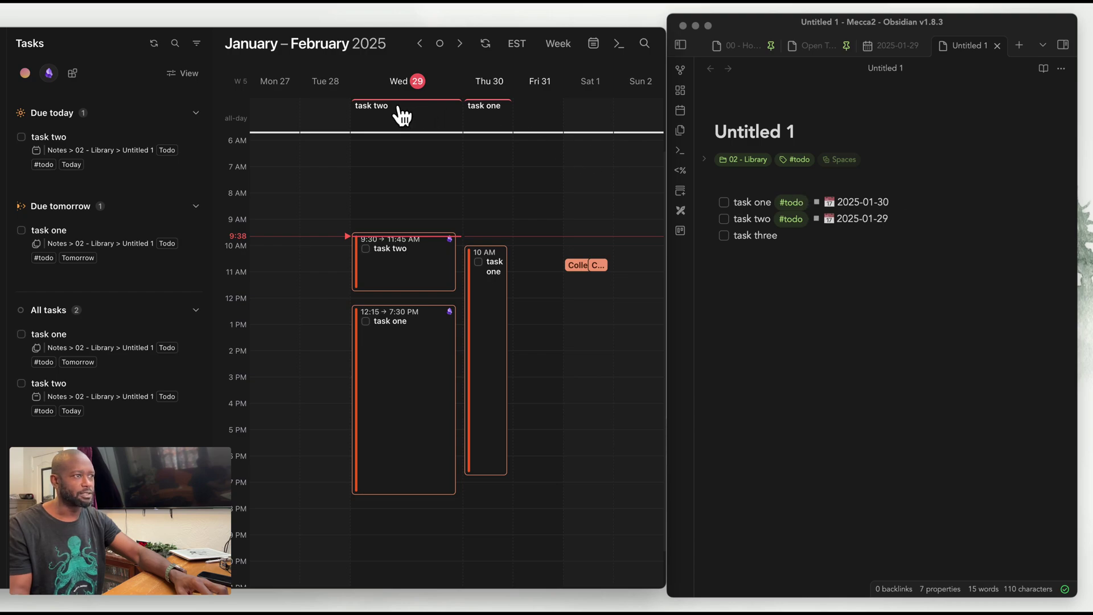
left_click_drag(378, 112, 589, 115)
left_click_drag(490, 112, 588, 142)
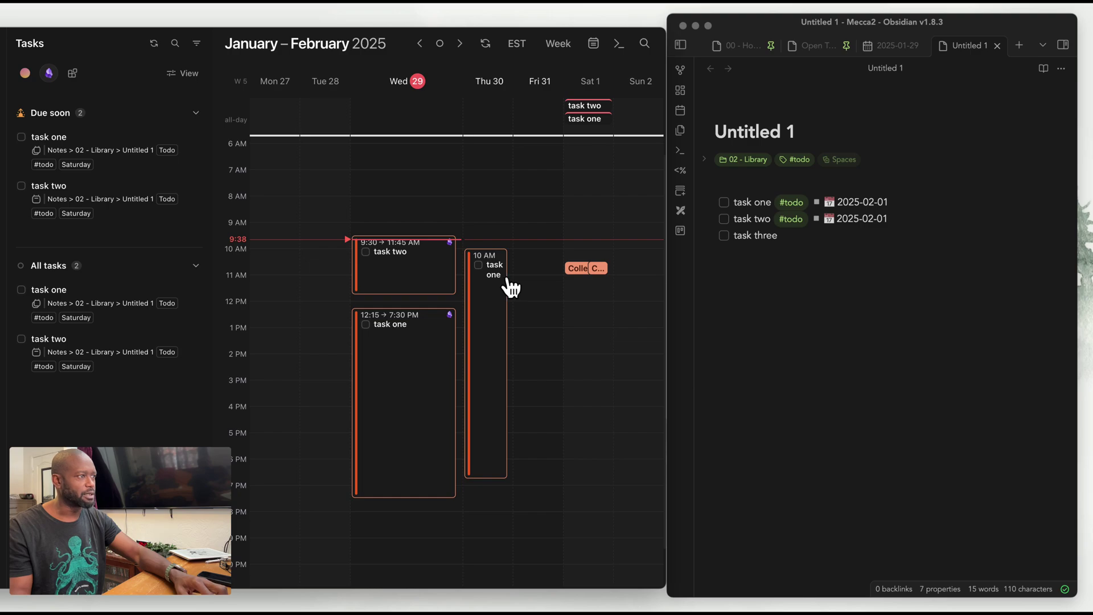
Unschedule the "task one" block on Thursday 30 and the "task one" and "task two" blocks on Wednesday 29
right_click(492, 303)
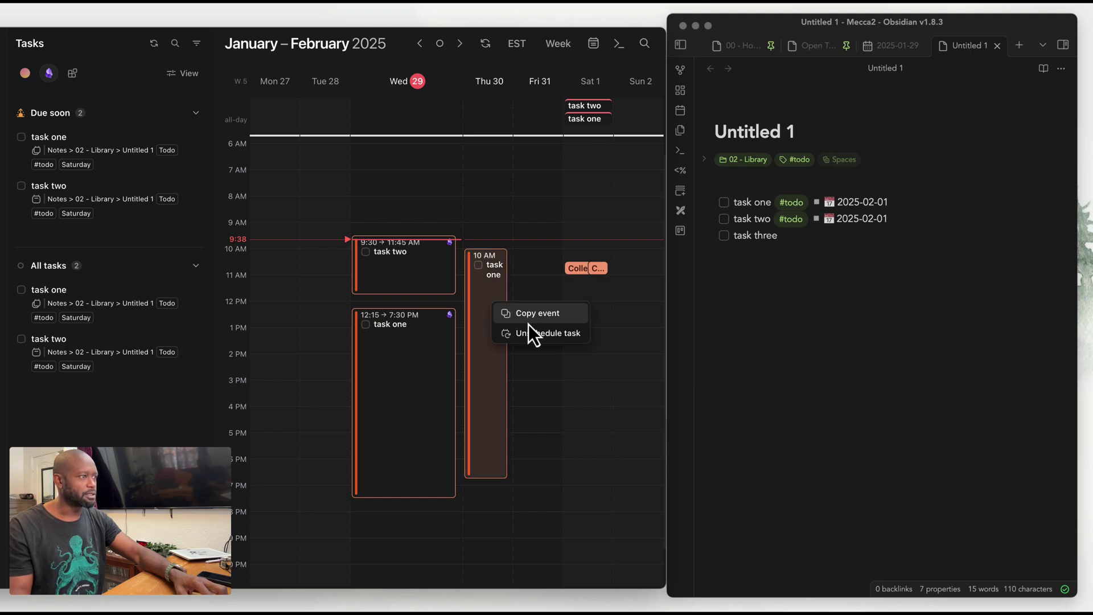
left_click(539, 335)
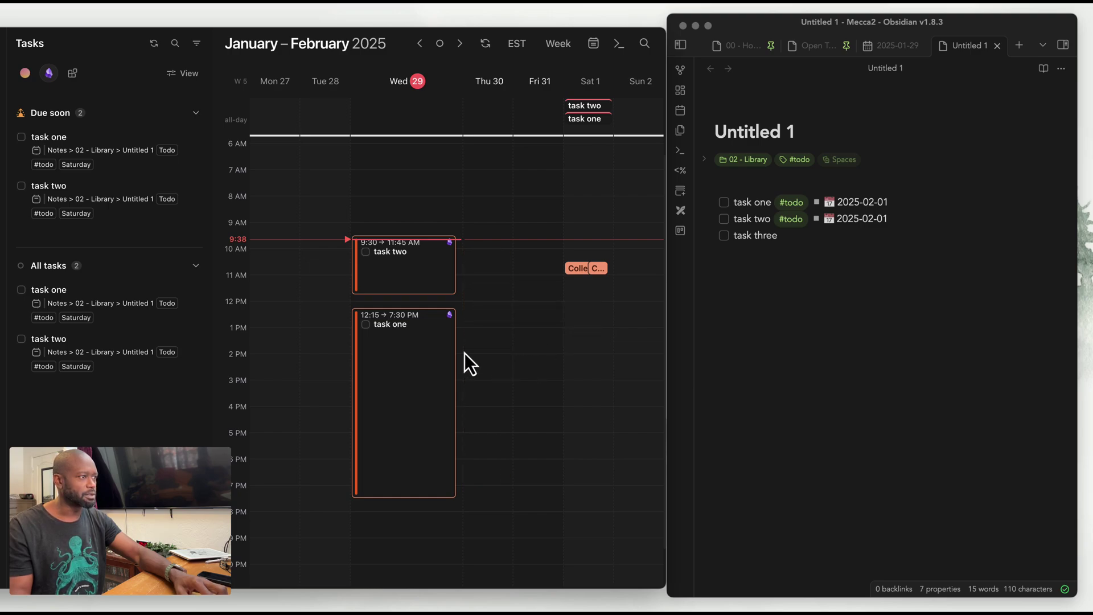
right_click(432, 358)
left_click(462, 390)
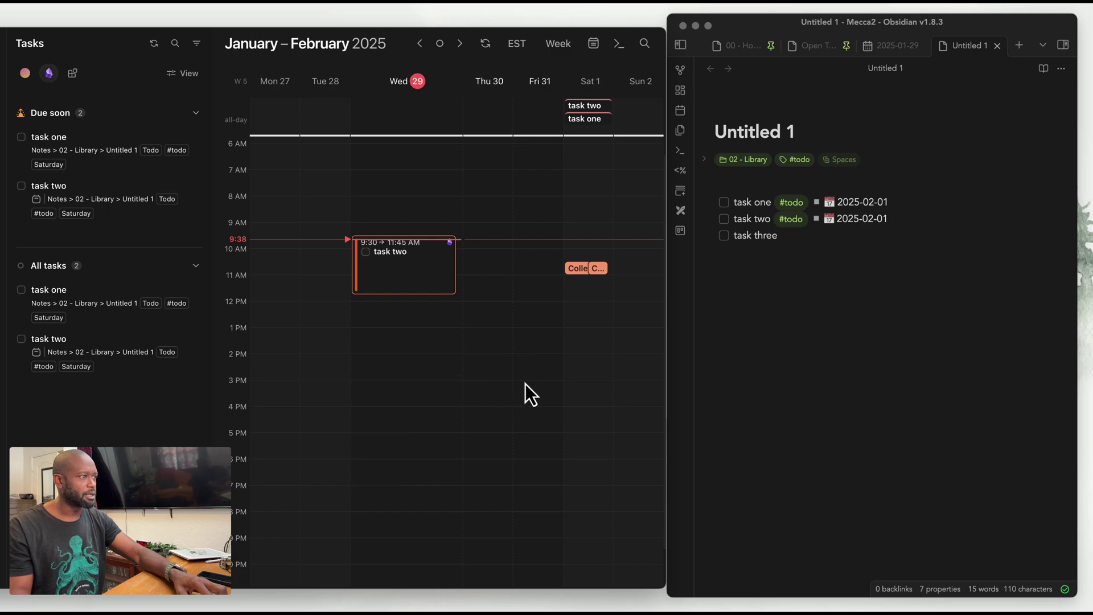
right_click(432, 286)
left_click(447, 310)
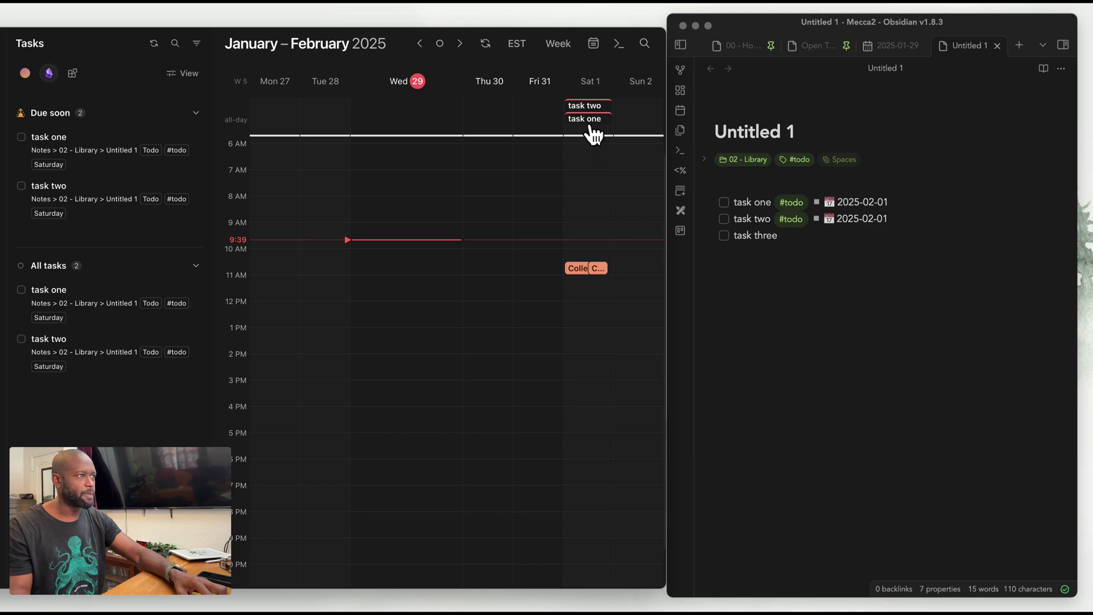
Move the all-day due entry of "task two" to Wednesday 29 and that of "task one" to Thursday 30
left_click_drag(590, 110, 444, 119)
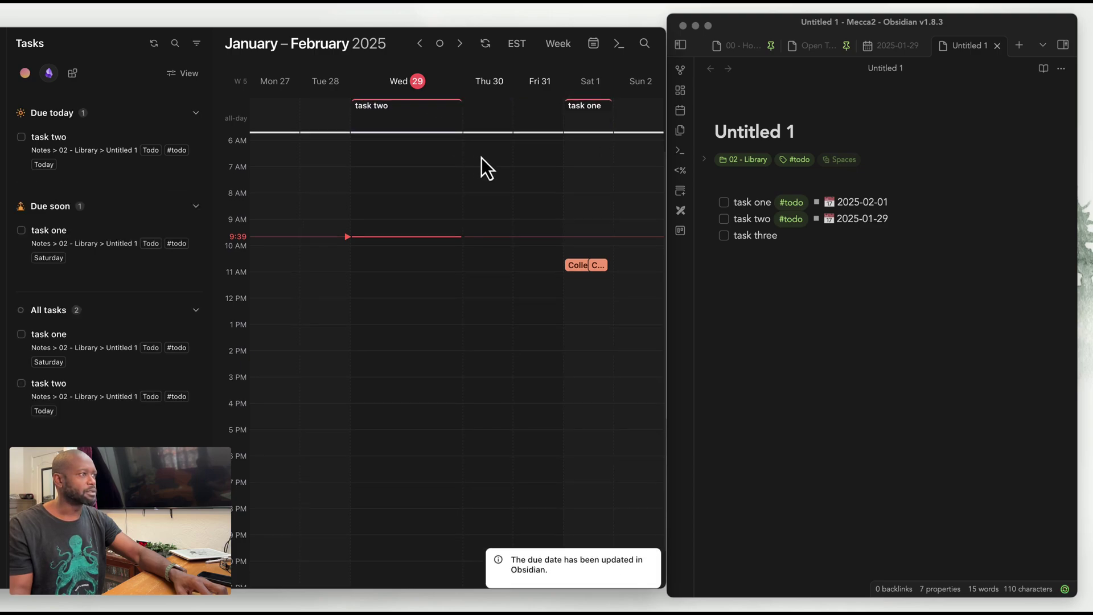
left_click_drag(586, 114, 501, 115)
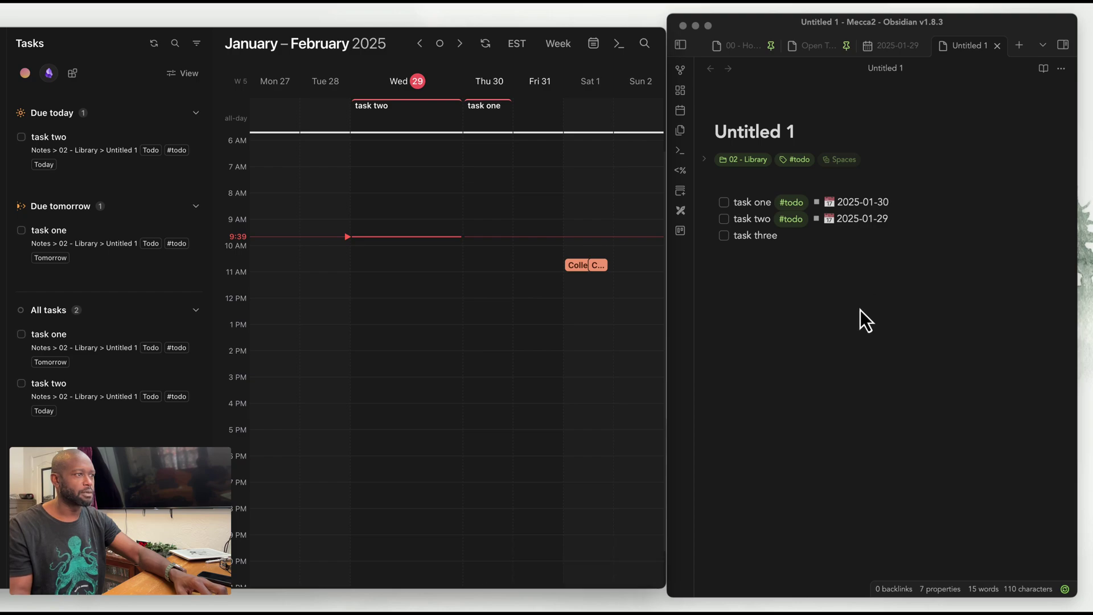
Add the #todo tag to "task three" in the Obsidian note and return to Morgen
left_click(769, 239)
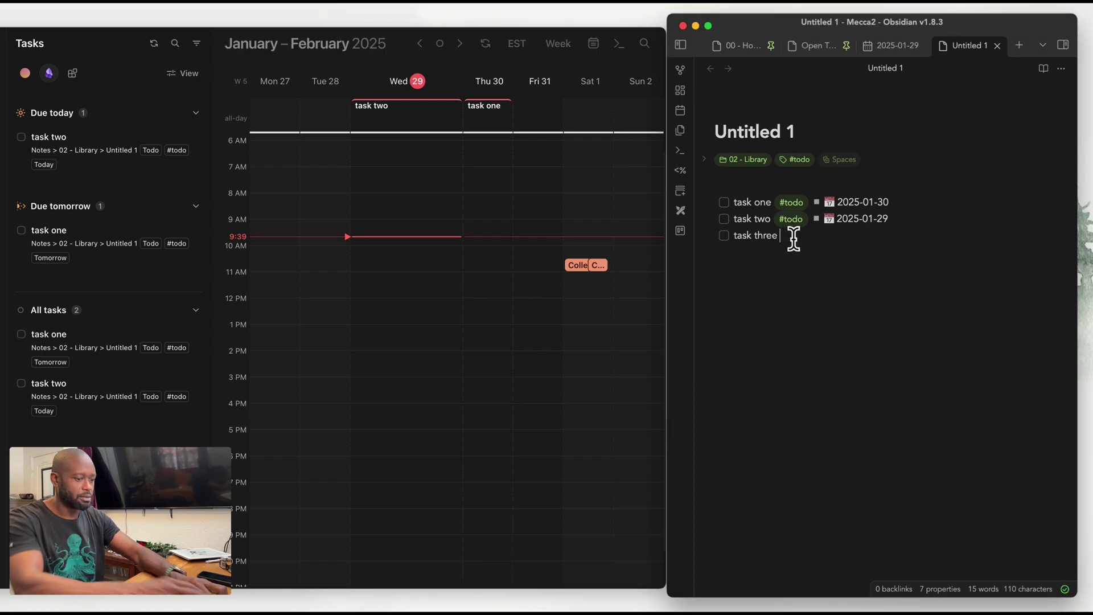
type("#")
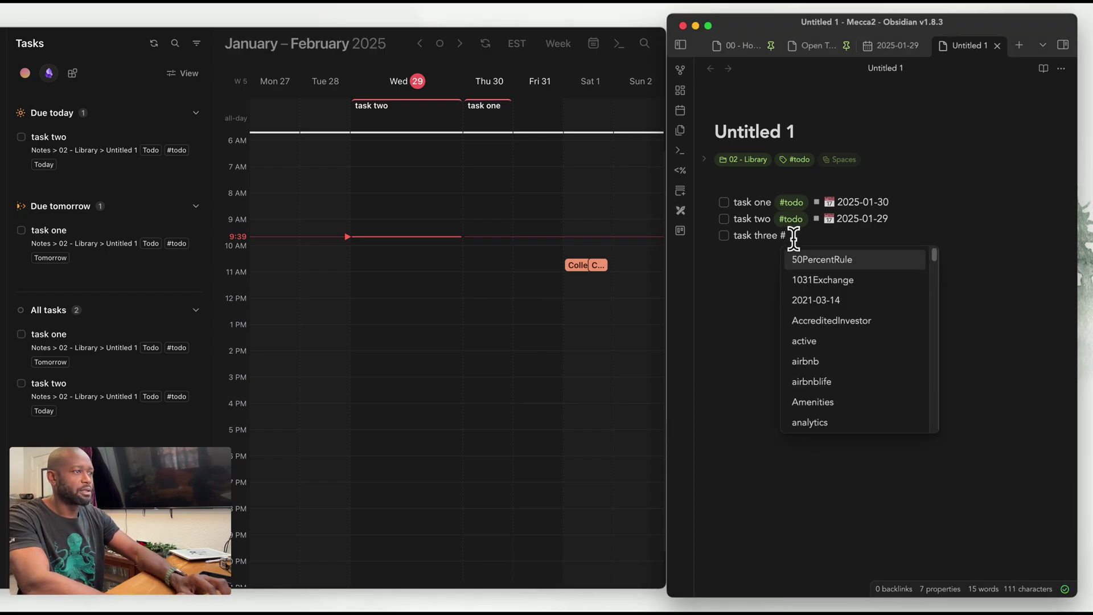
type("todo")
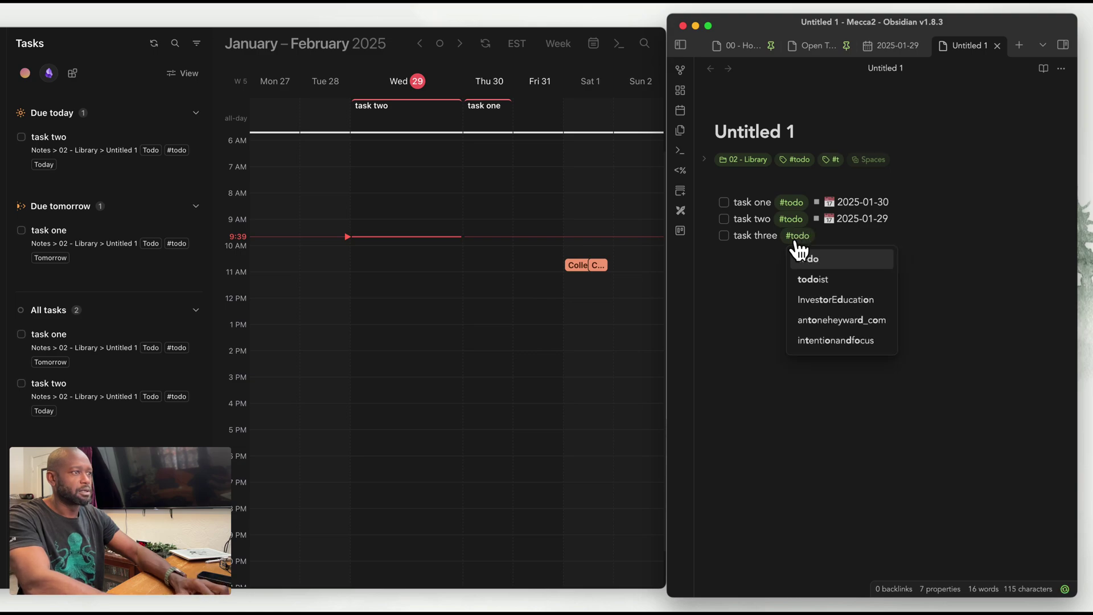
key("Escape")
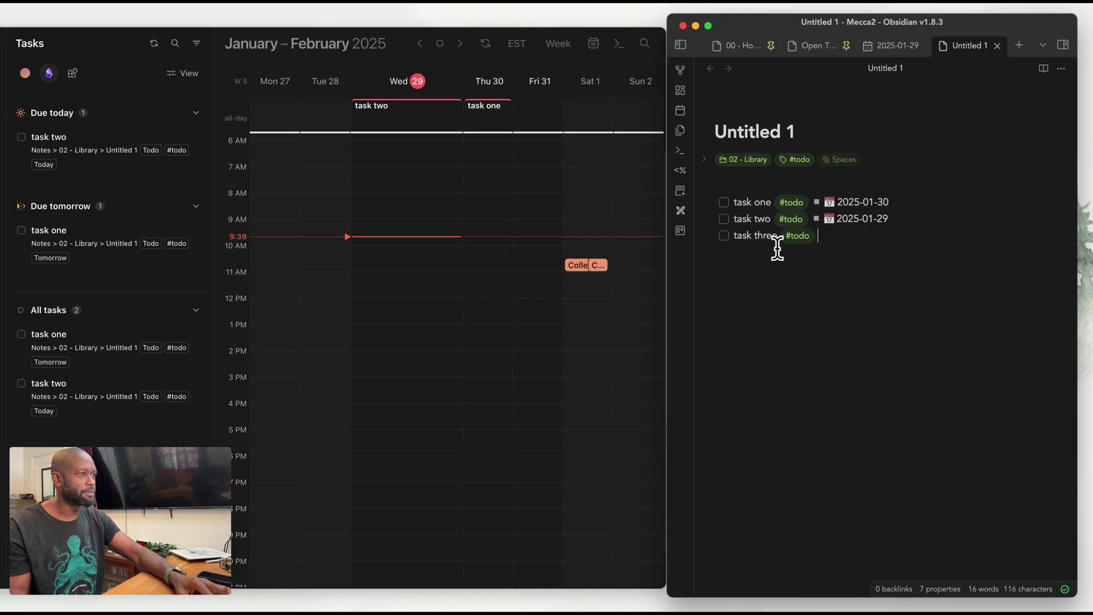
left_click(545, 386)
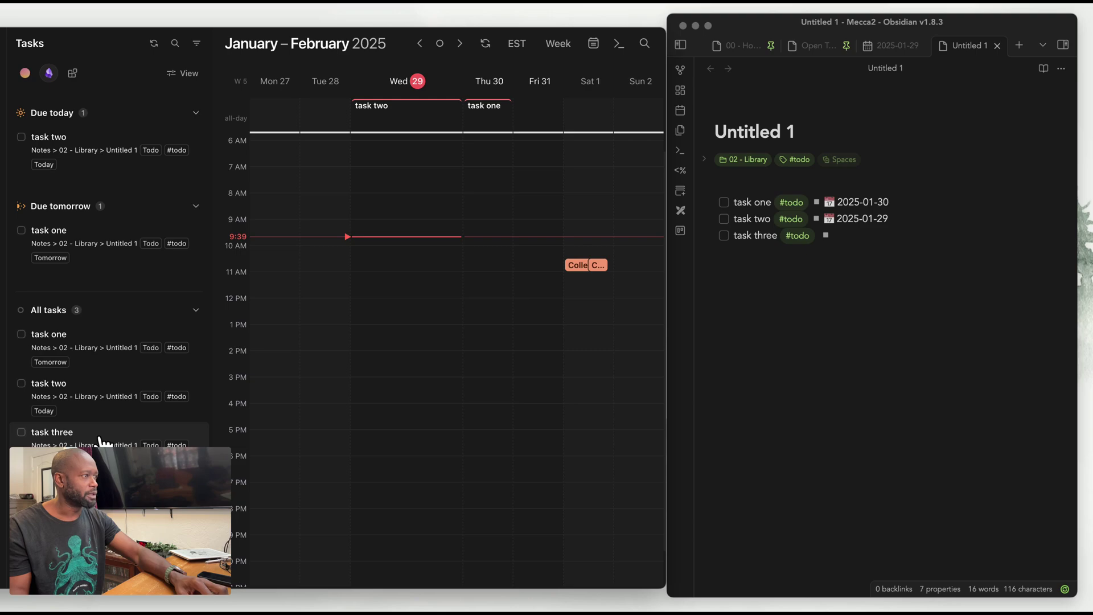
Schedule "task three" from the task list as all-day on Wednesday 29 and move it to 11 AM–12 PM
left_click_drag(101, 440, 402, 119)
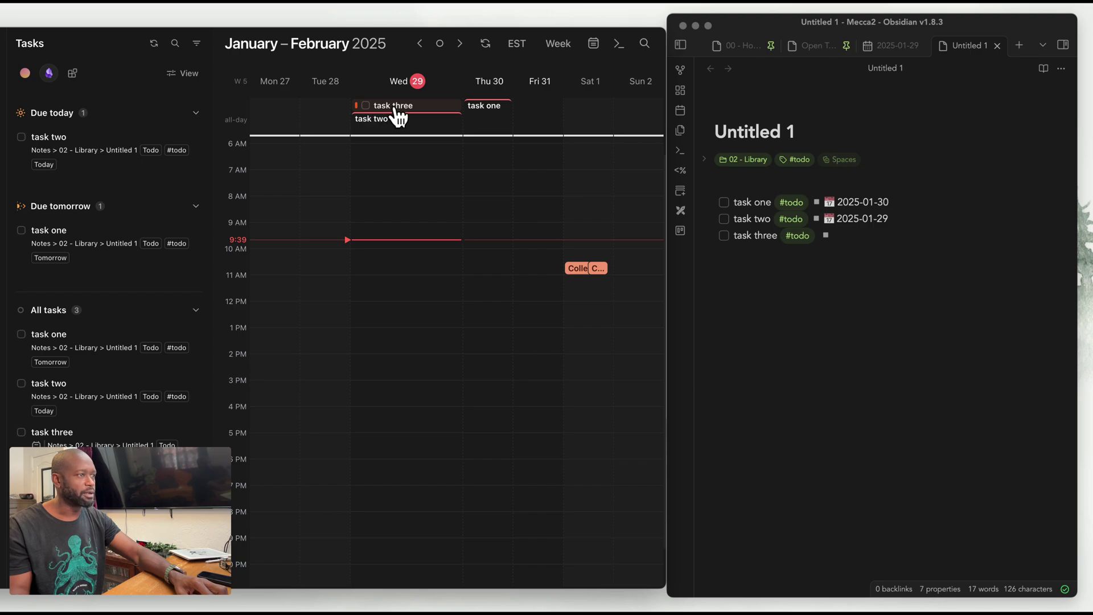
left_click(735, 296)
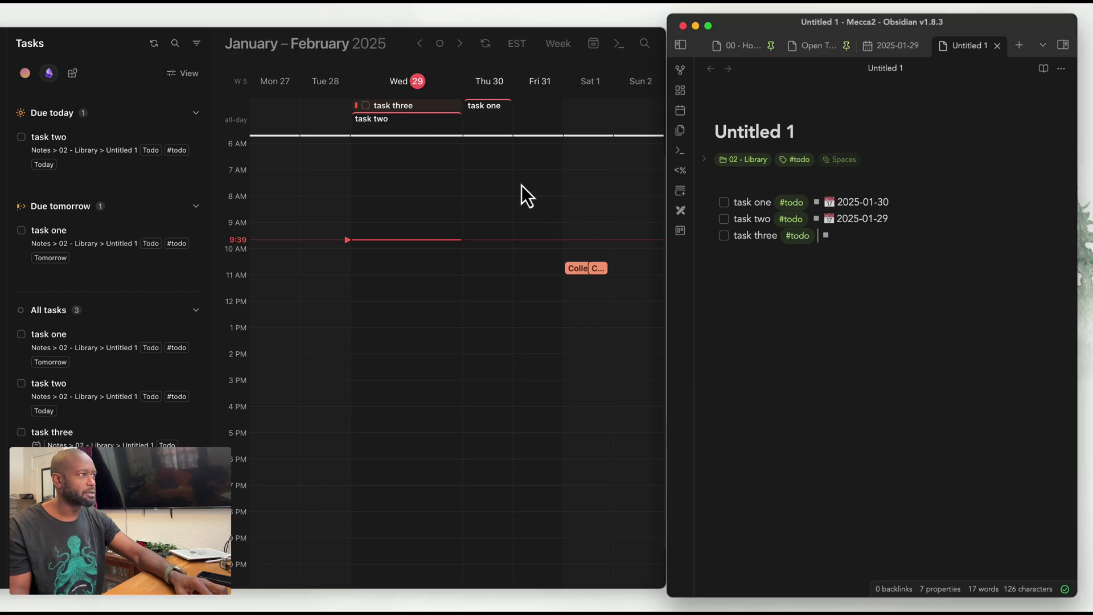
left_click(403, 116)
right_click(406, 109)
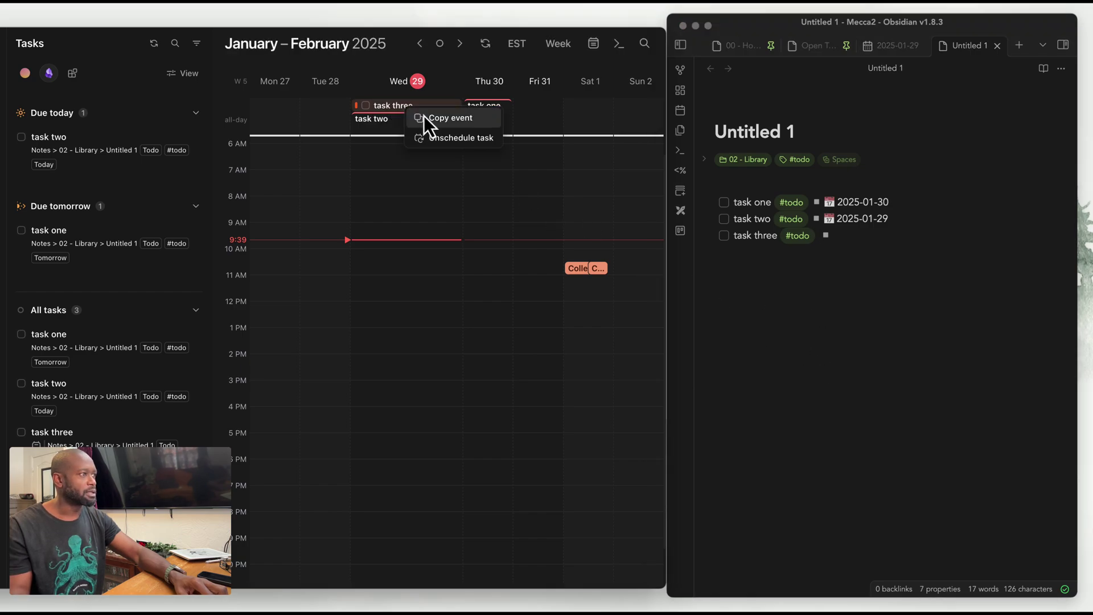
left_click(305, 117)
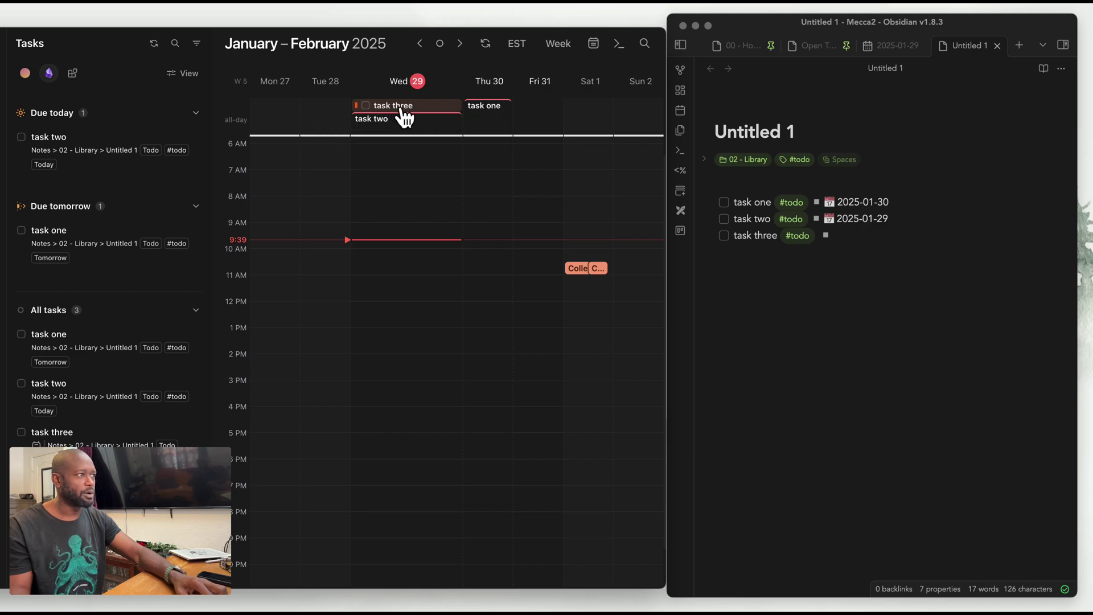
left_click_drag(406, 118, 401, 285)
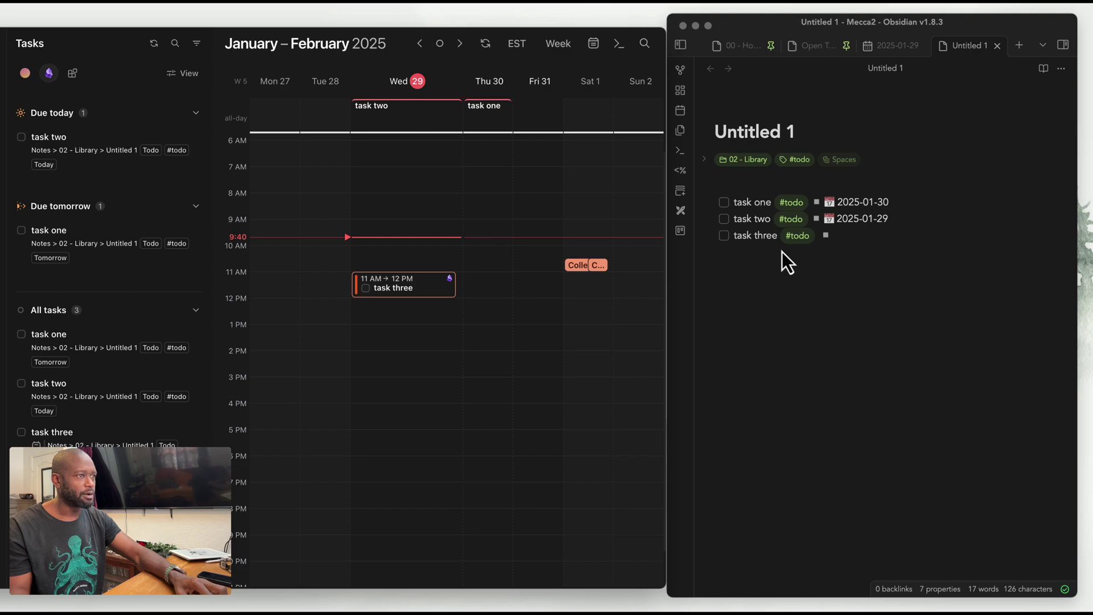
Give "task three" a due date of today (2025-01-29) in the Obsidian note and return to Morgen
left_click(842, 308)
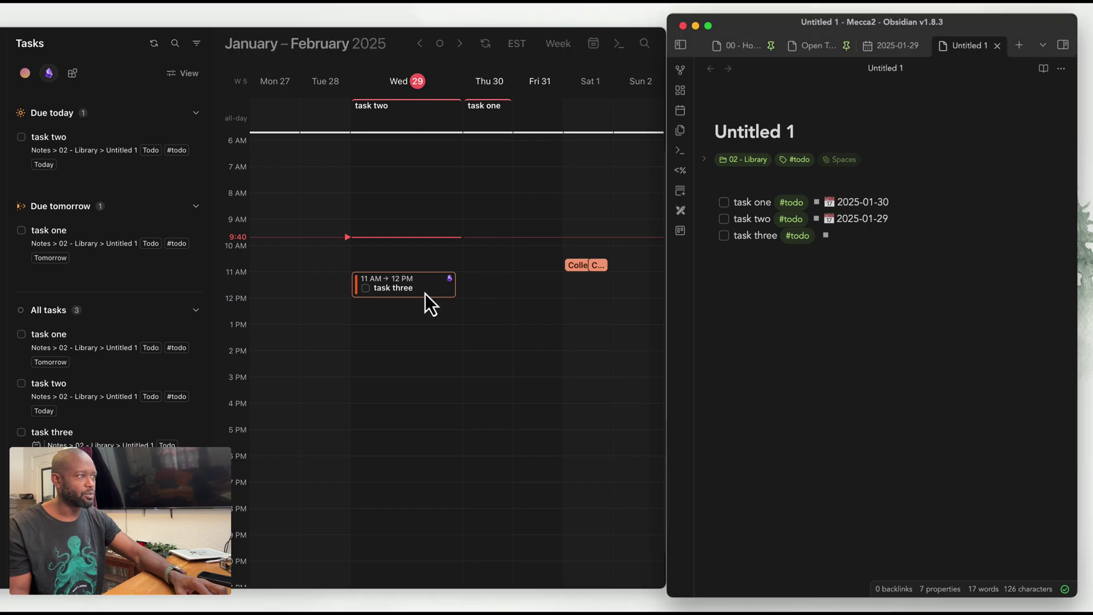
left_click(870, 238)
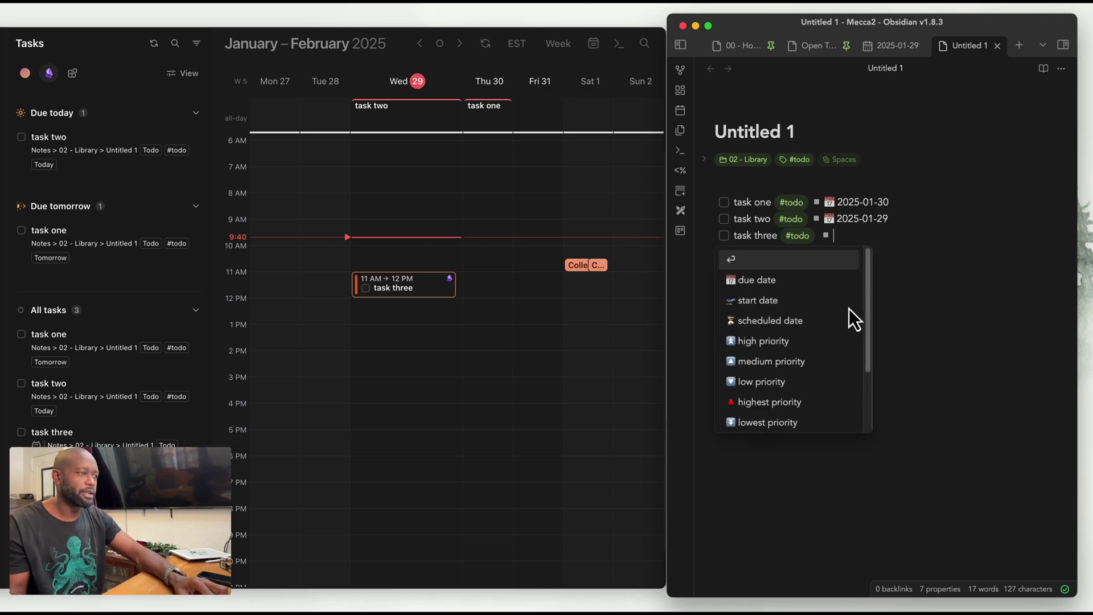
left_click(802, 286)
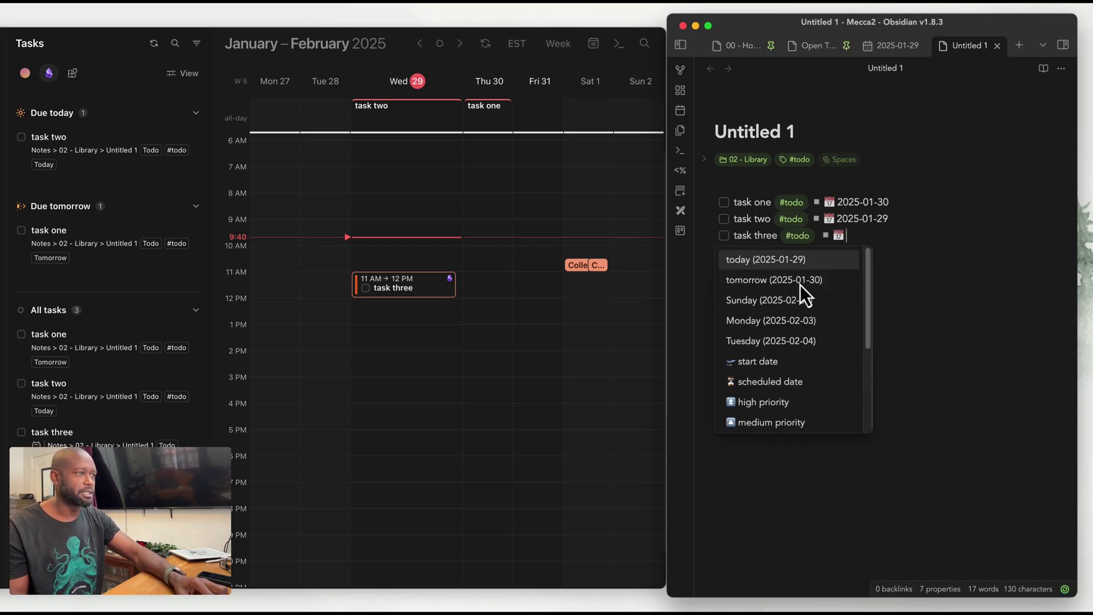
left_click(770, 266)
left_click(859, 383)
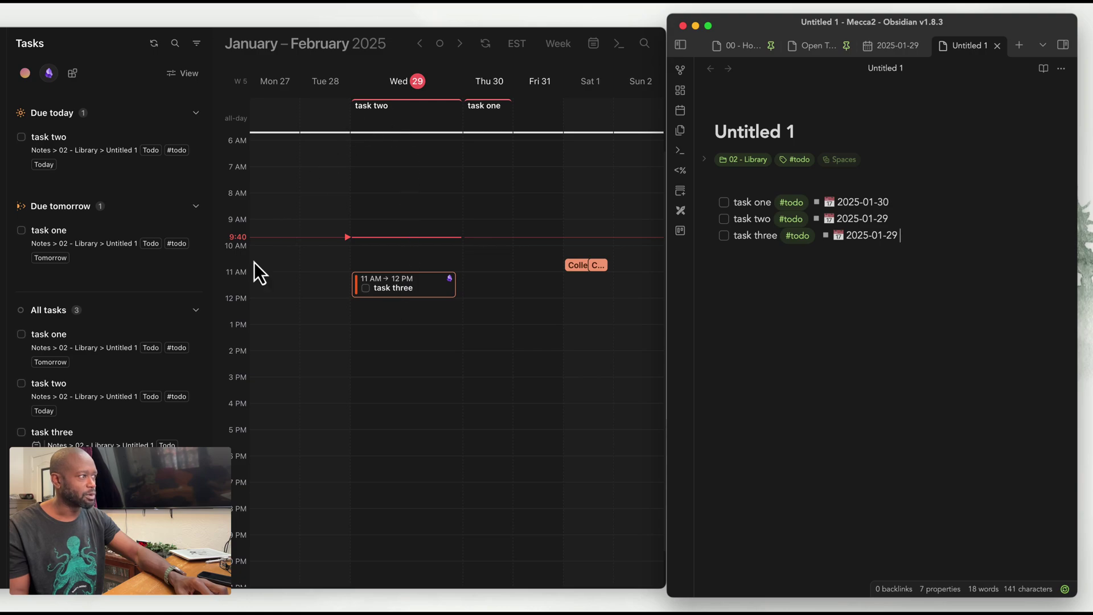
key("super+Tab")
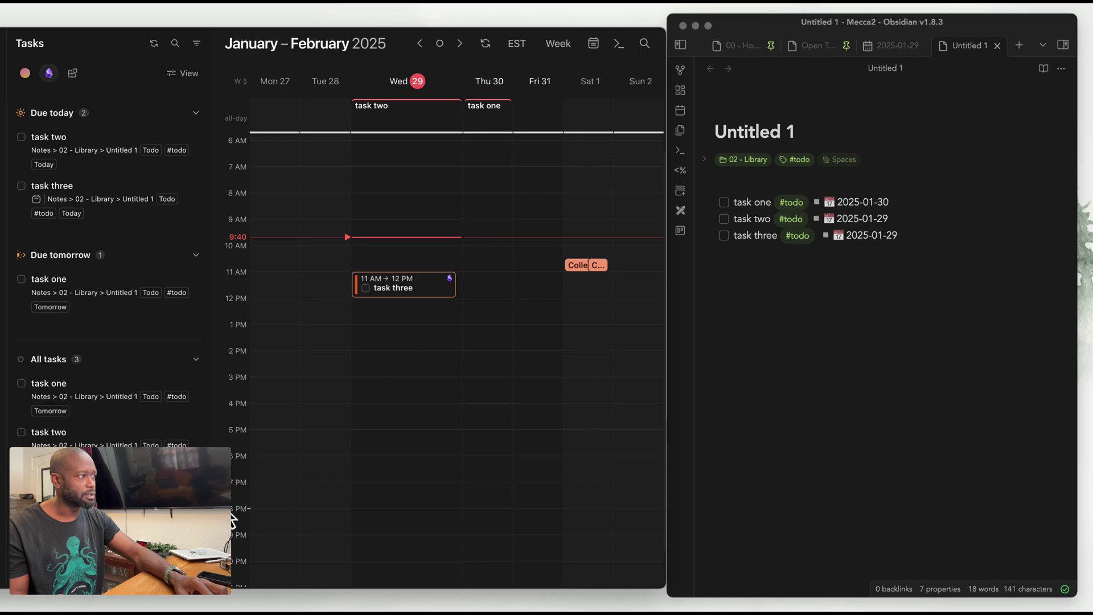
left_click(414, 178)
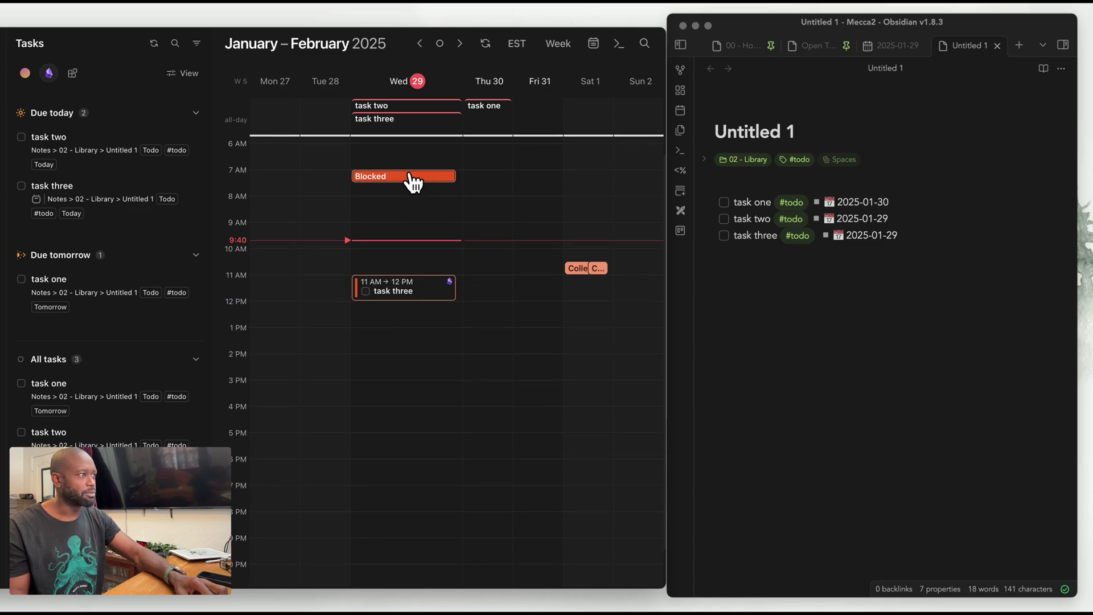
key("Escape")
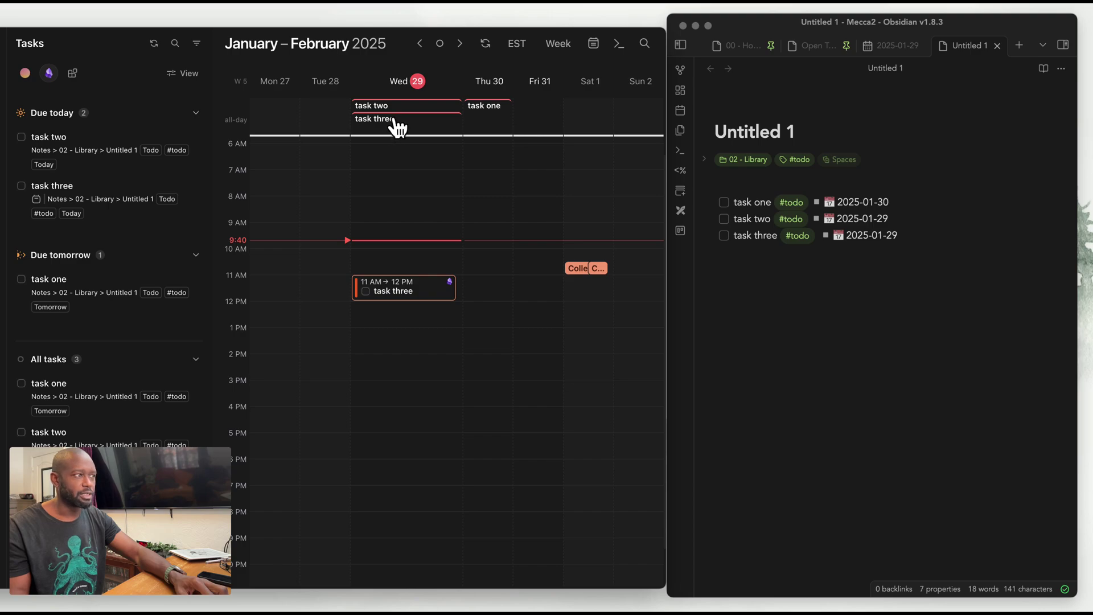
Move the due entry of "task three" to Thursday 30 and unschedule its Wednesday block
left_click_drag(397, 127, 497, 127)
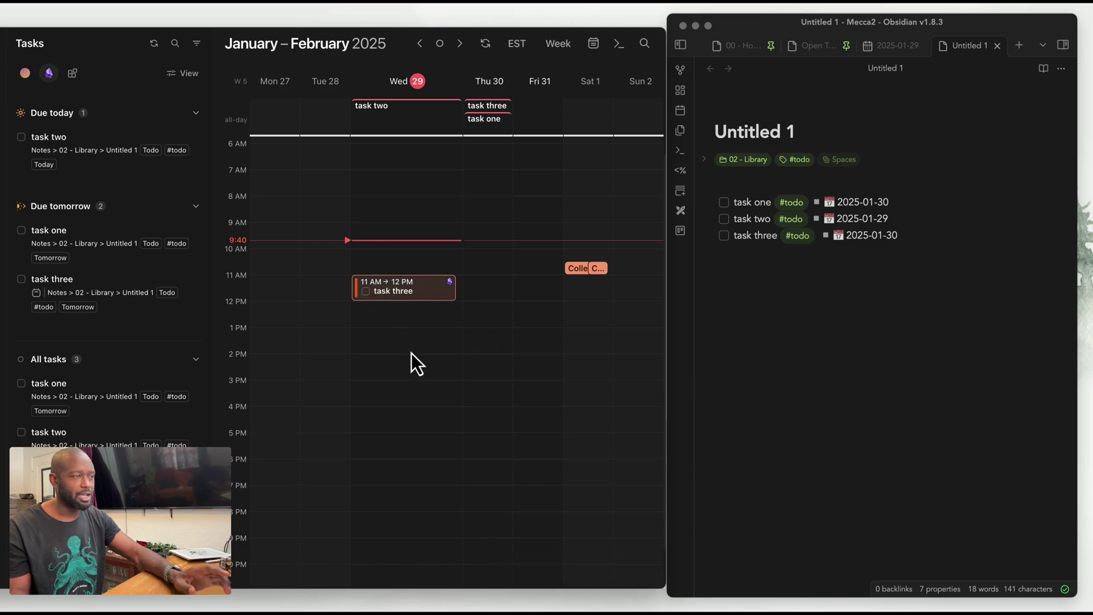
right_click(401, 286)
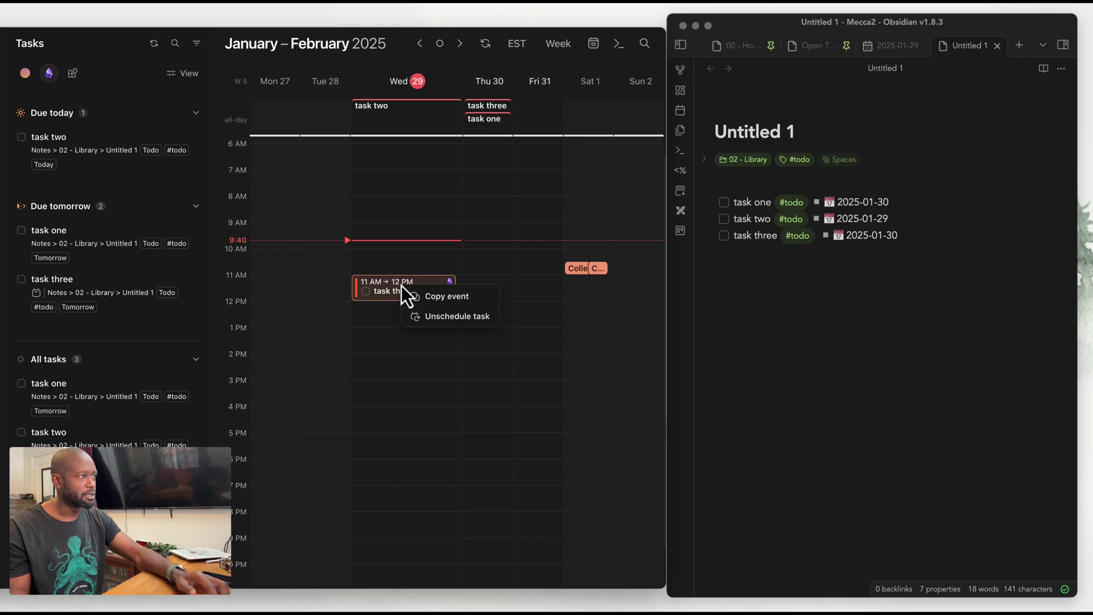
left_click(453, 318)
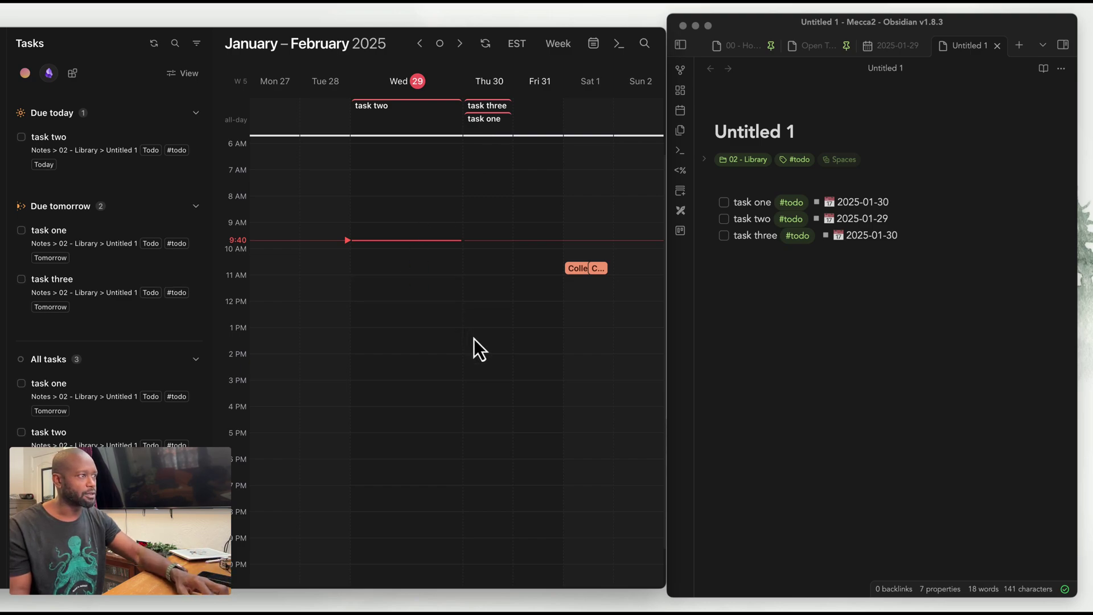
Block "task three" on the calendar from its Thursday 30 due entry, extend the block to 3 PM, and go to the Obsidian note
left_click(493, 108)
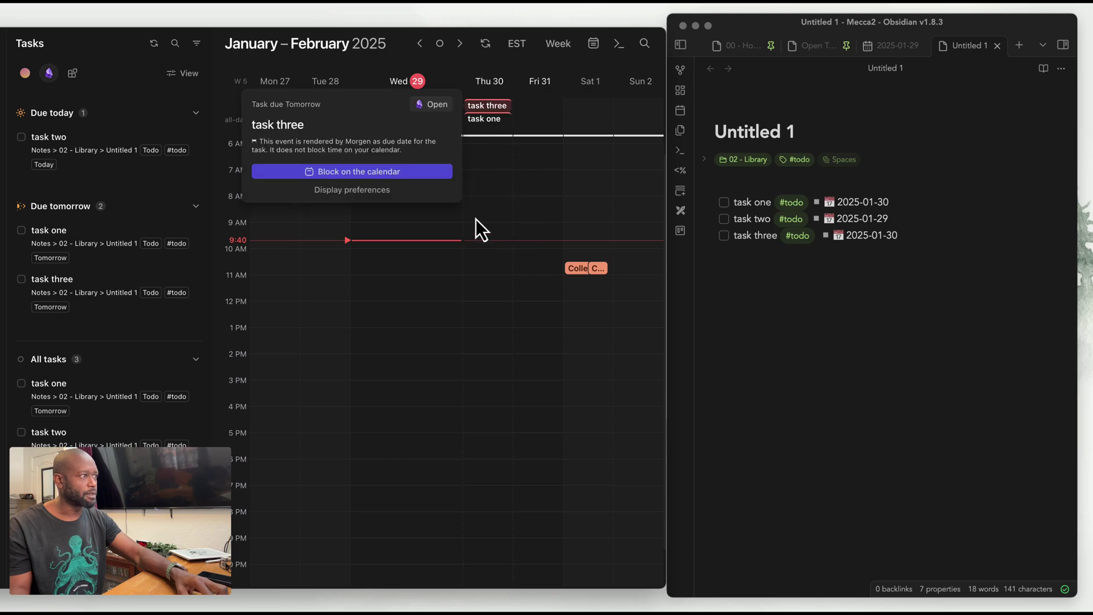
left_click(361, 173)
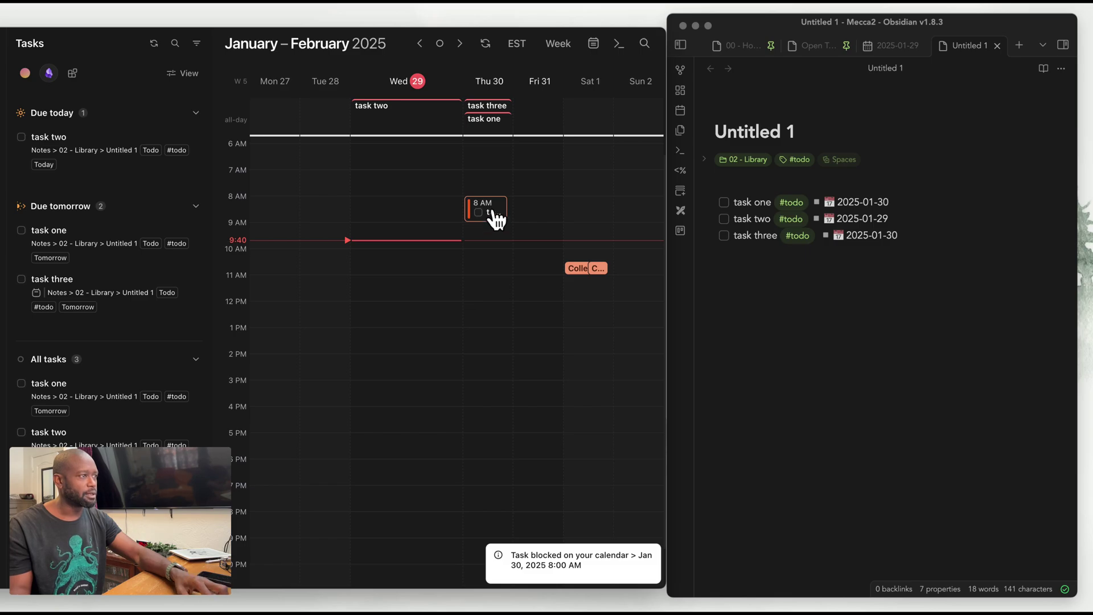
left_click_drag(490, 219, 490, 379)
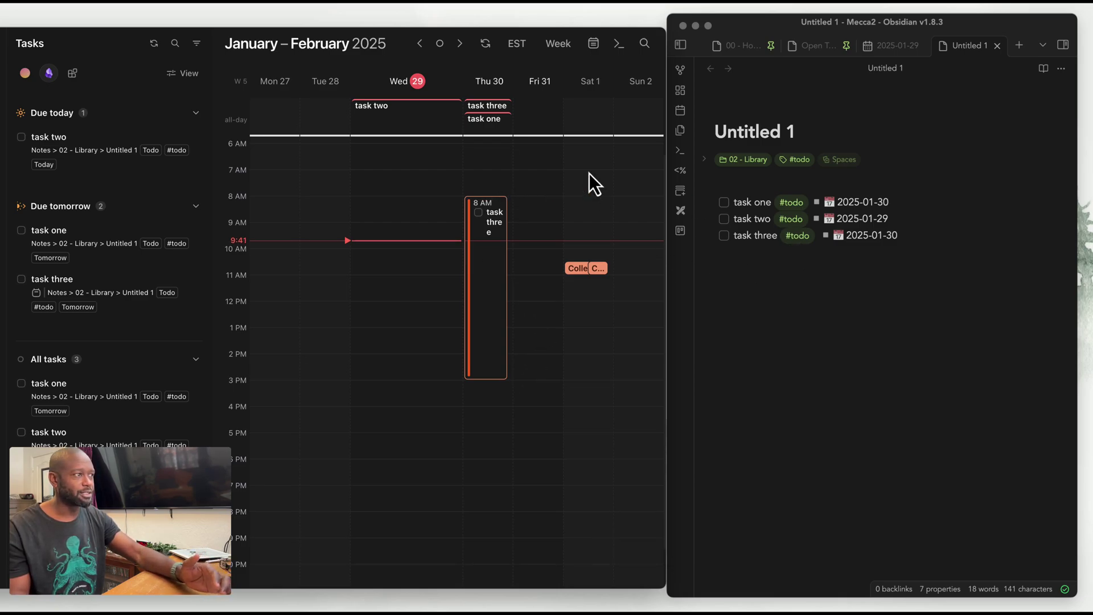
left_click(802, 349)
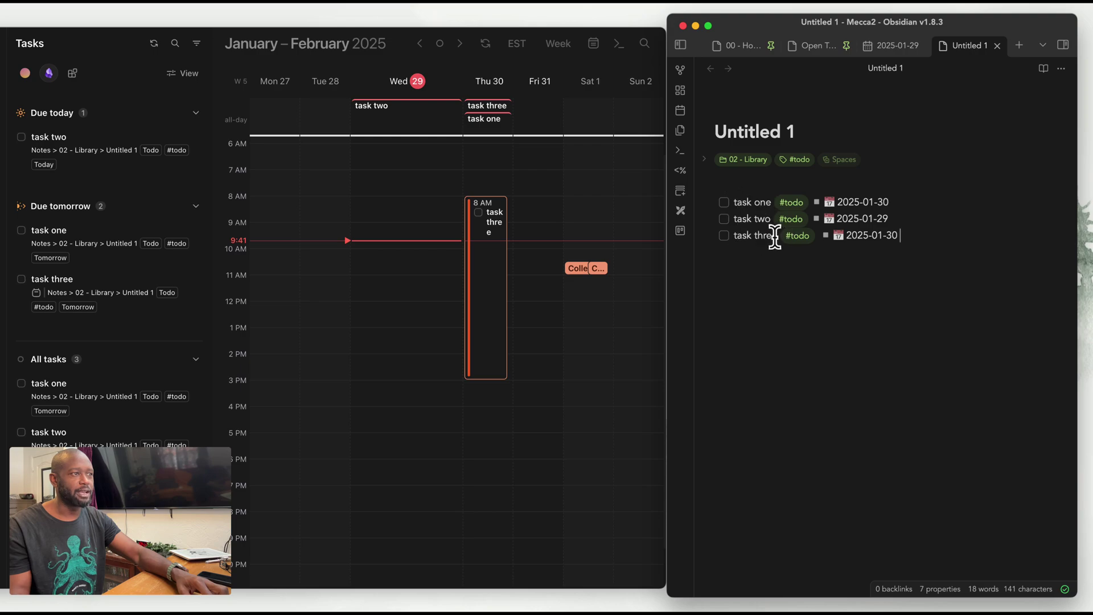